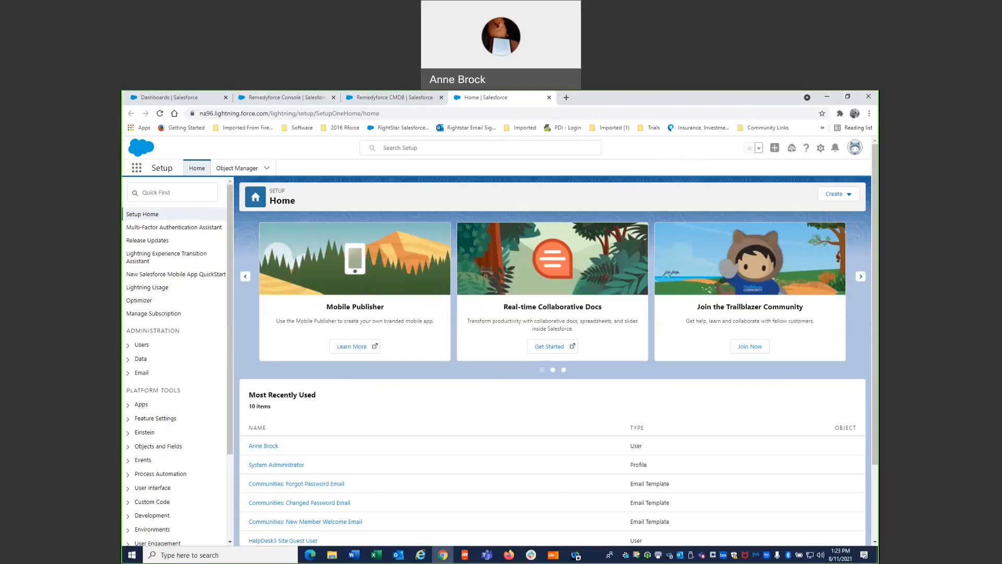
- Search Setup for "experi" and open the list of all Digital Experiences sites
click(157, 191)
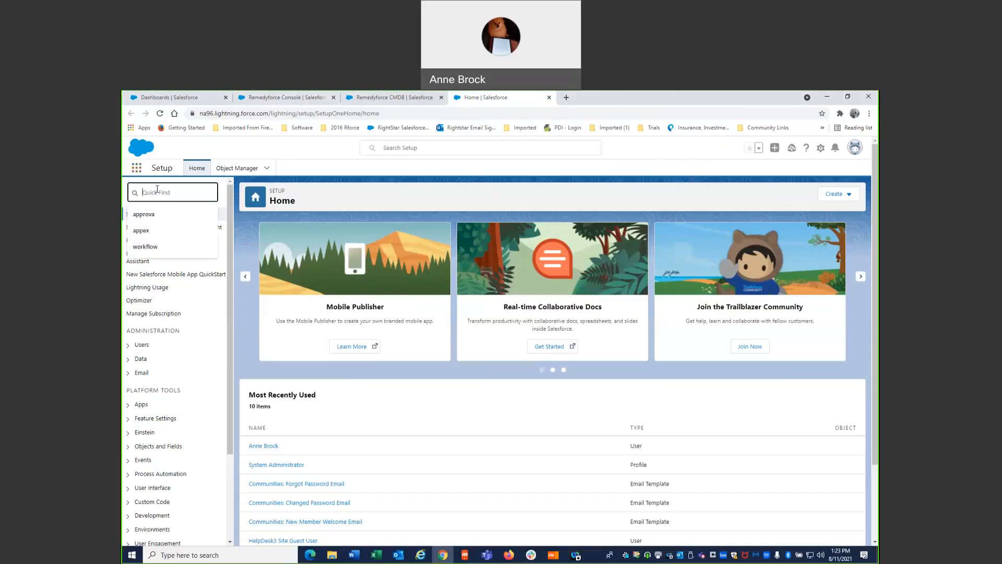
text(ex)
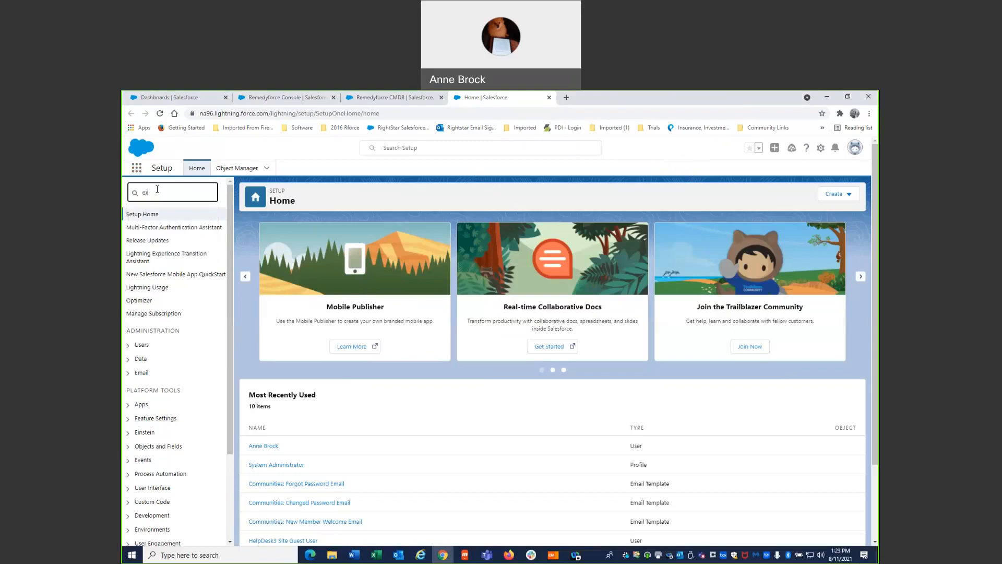
text(peri)
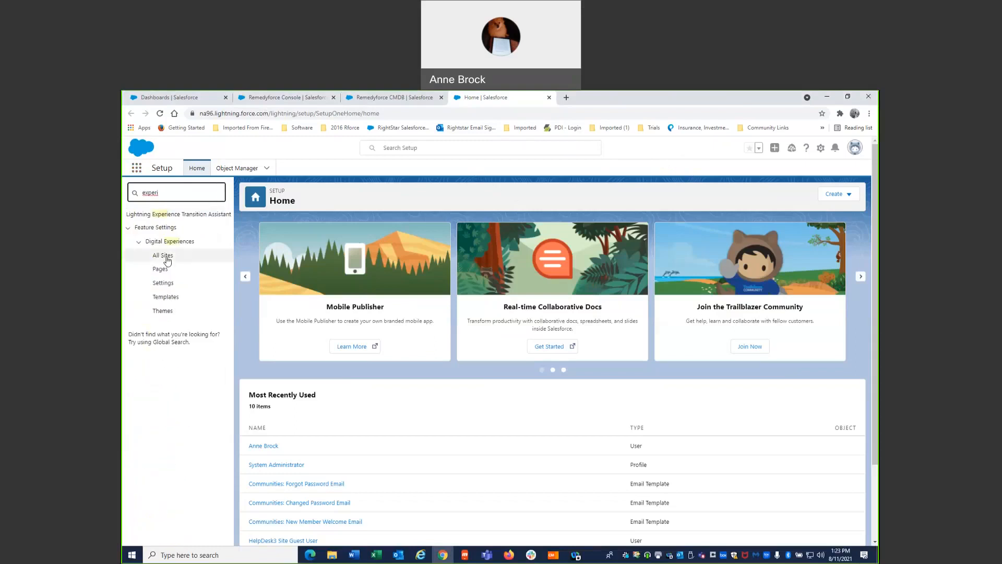
click(167, 257)
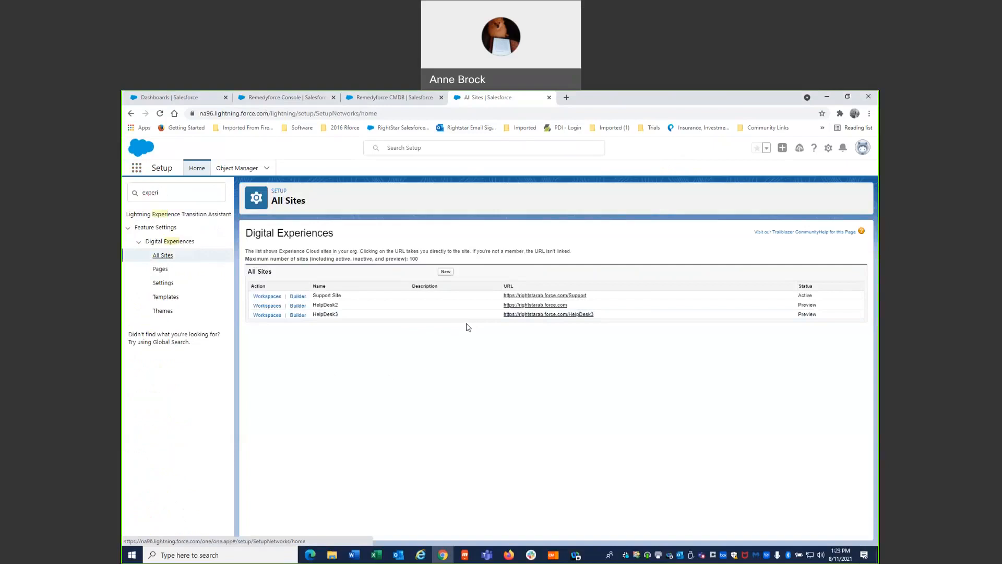
- Start a new site based on the Help Center template
click(446, 272)
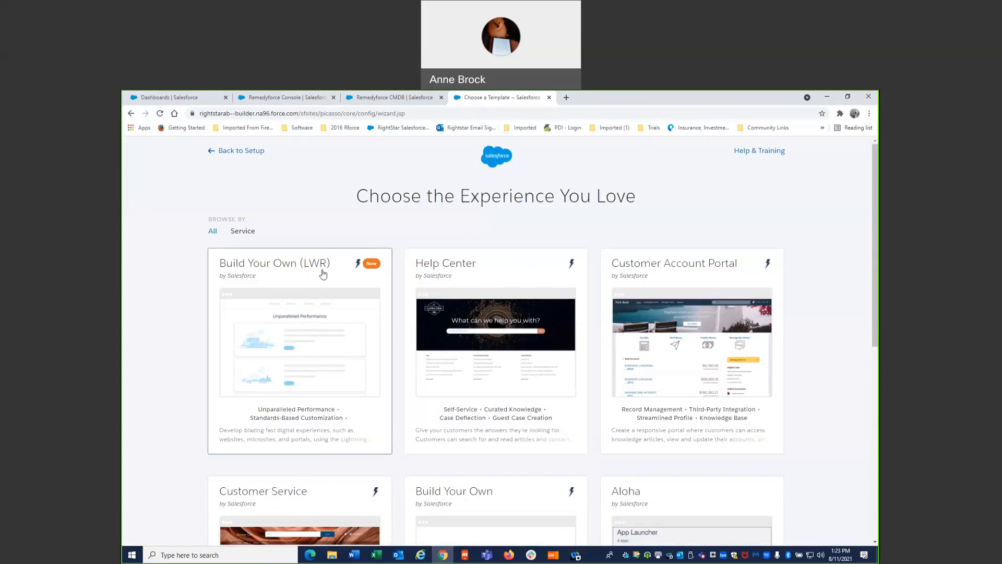
click(468, 321)
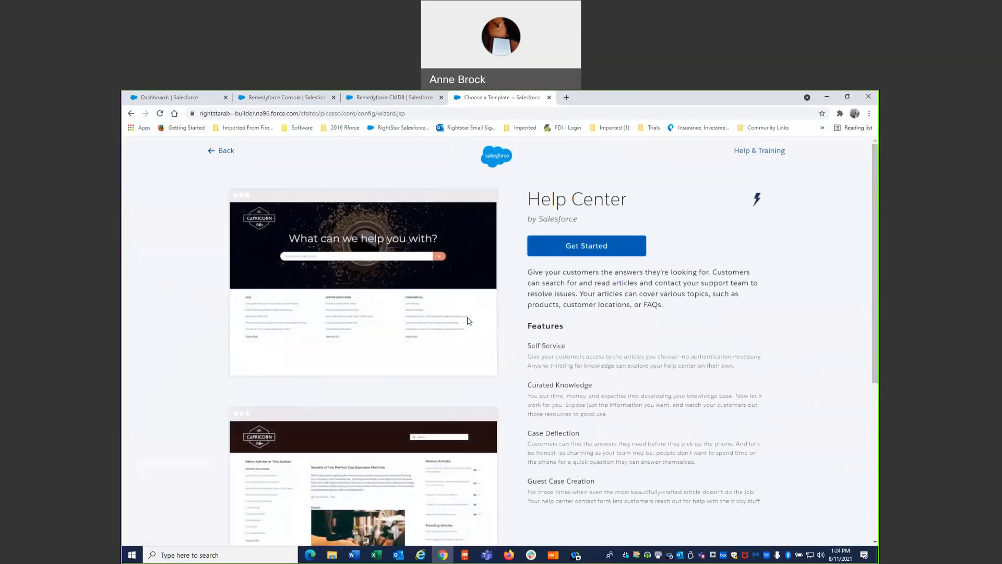
click(534, 248)
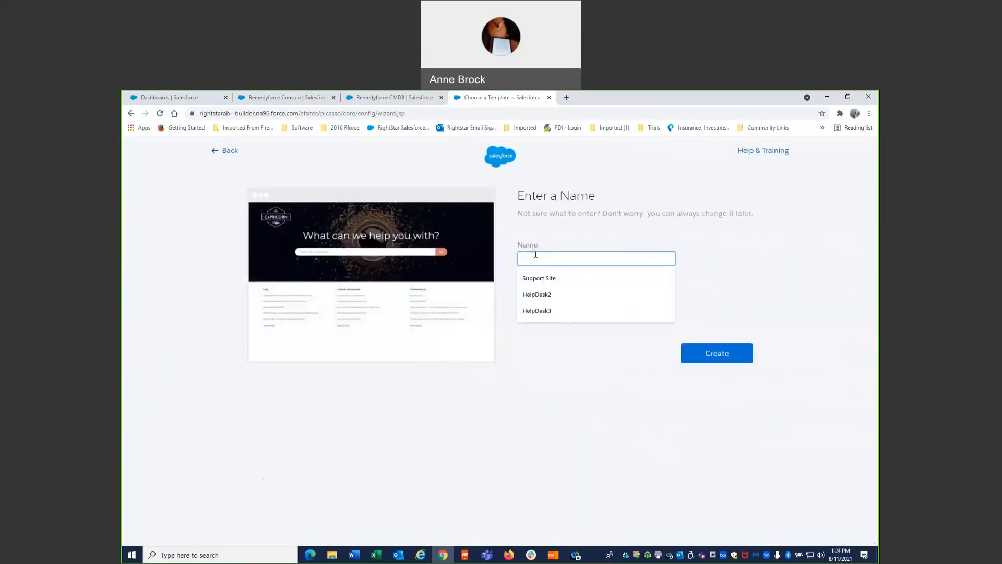
- Name the site HelpDesk4, set its URL ending to HelpDesk4, and create it
text(H)
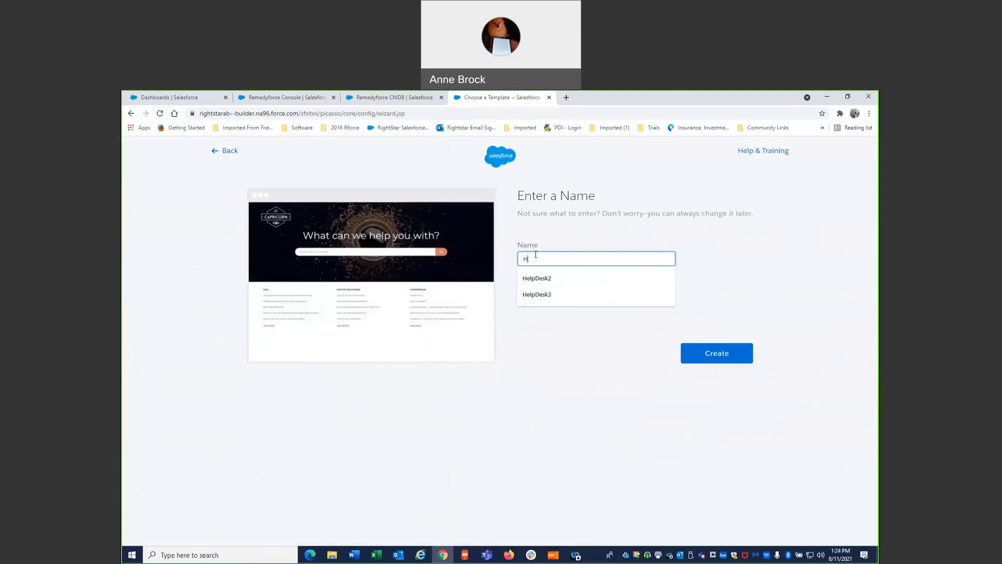
text(elpDesk4)
key(Tab)
text(HelpDesk4)
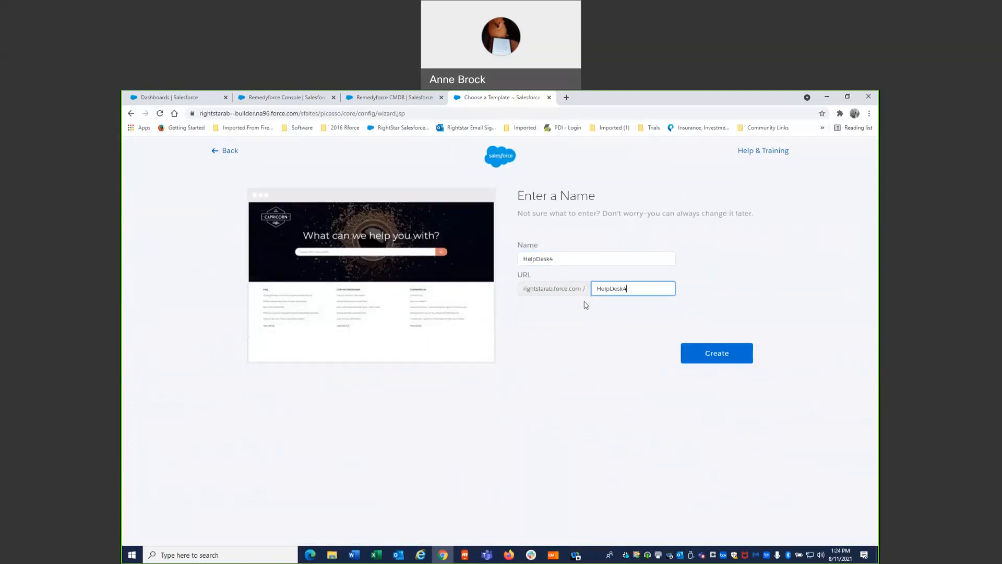
click(597, 319)
click(720, 353)
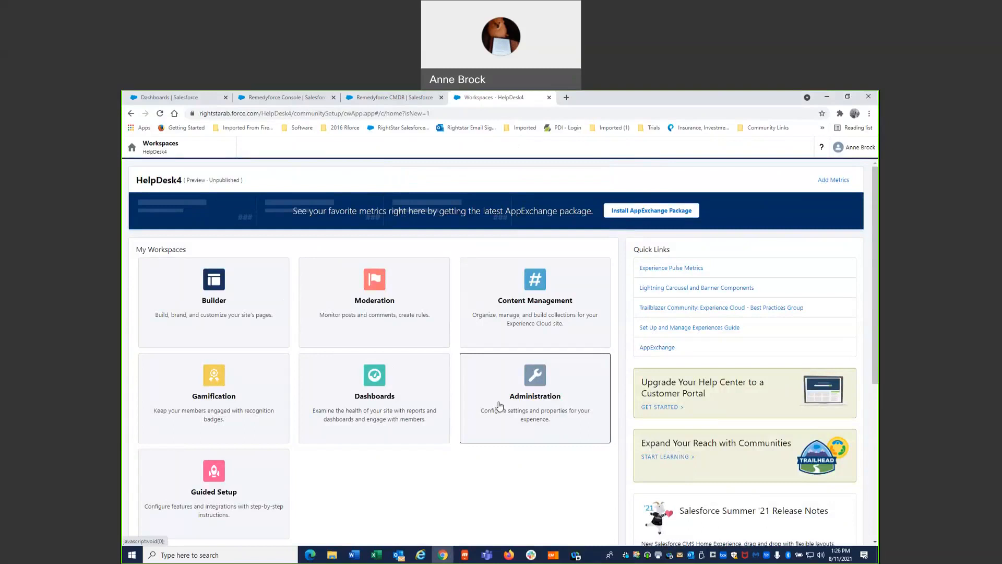
- Open the HelpDesk4 site in the Builder and add the Submit Ticket component directly below the header banner
click(212, 287)
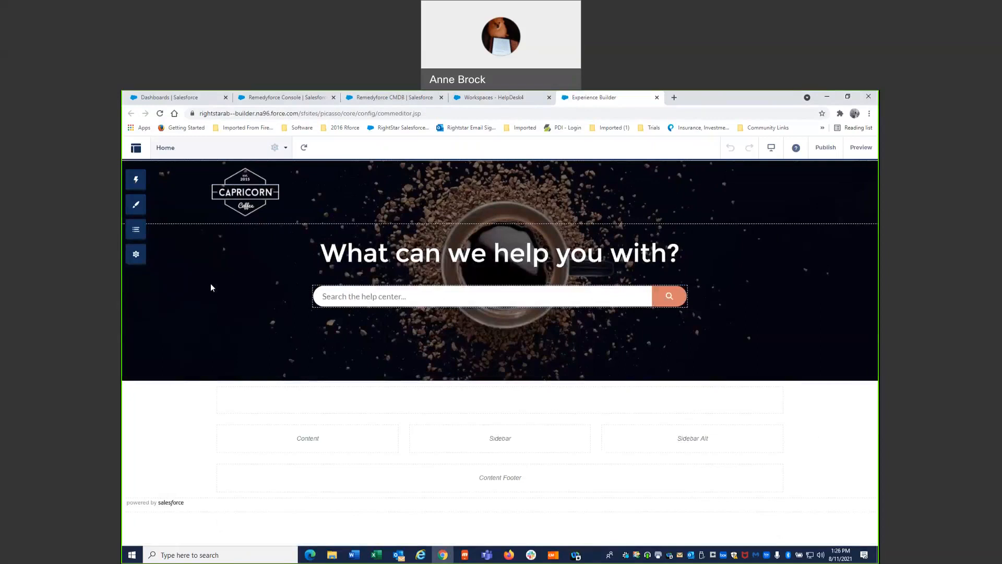
click(137, 181)
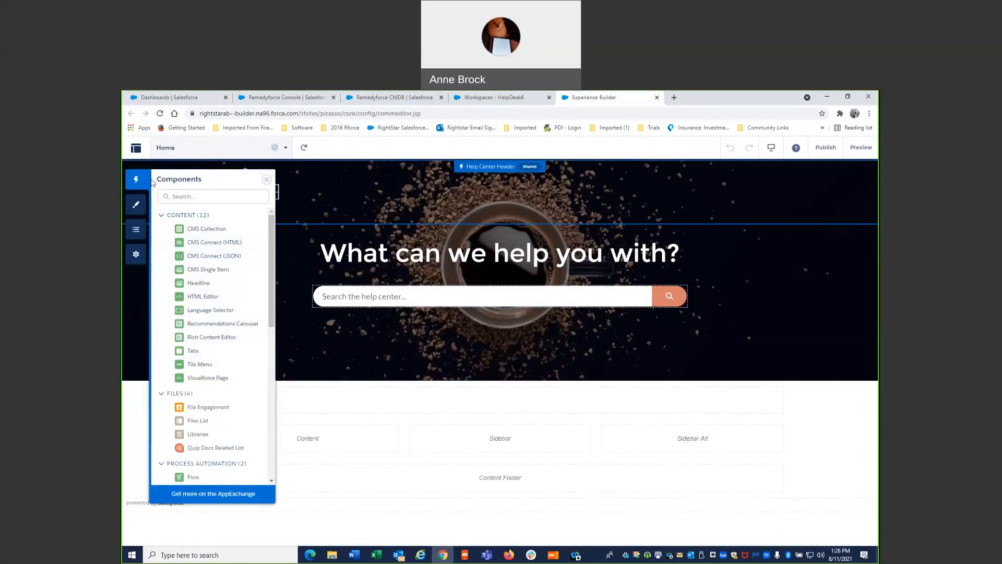
drag(270, 263, 265, 423)
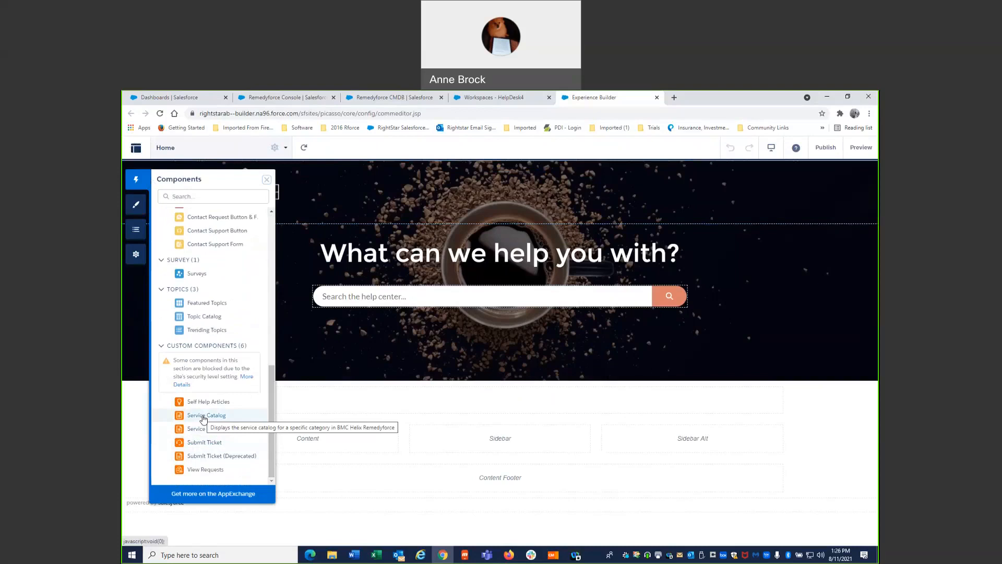
drag(198, 443, 441, 402)
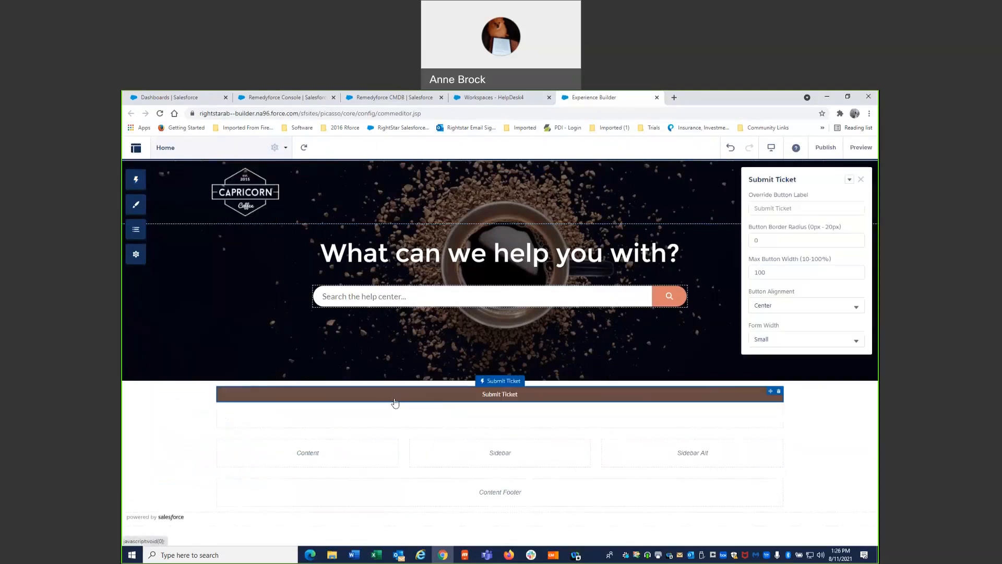
- Add the Service Catalog component to the Home page below the Submit Ticket component
click(136, 180)
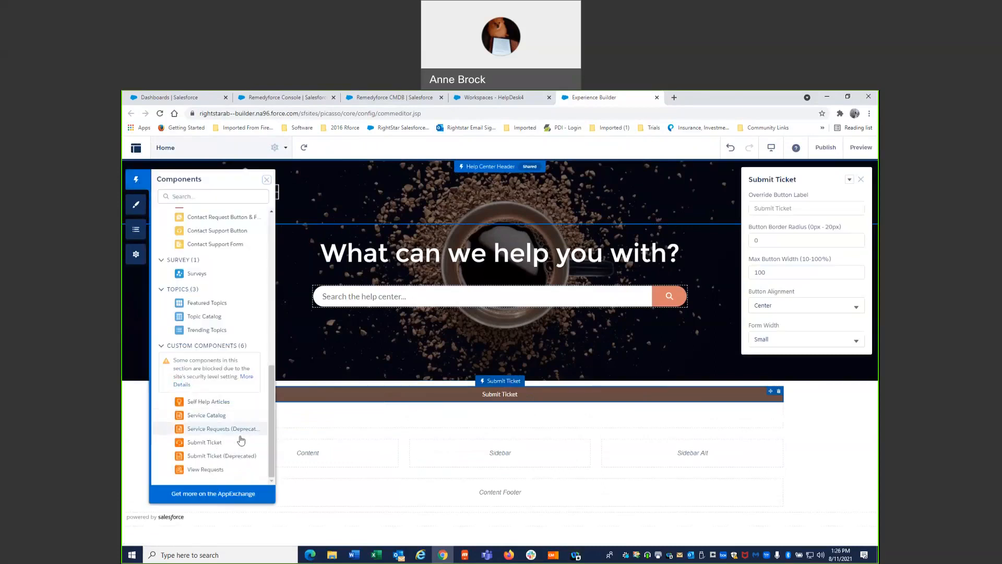
drag(212, 418, 434, 438)
click(136, 183)
drag(228, 421, 403, 421)
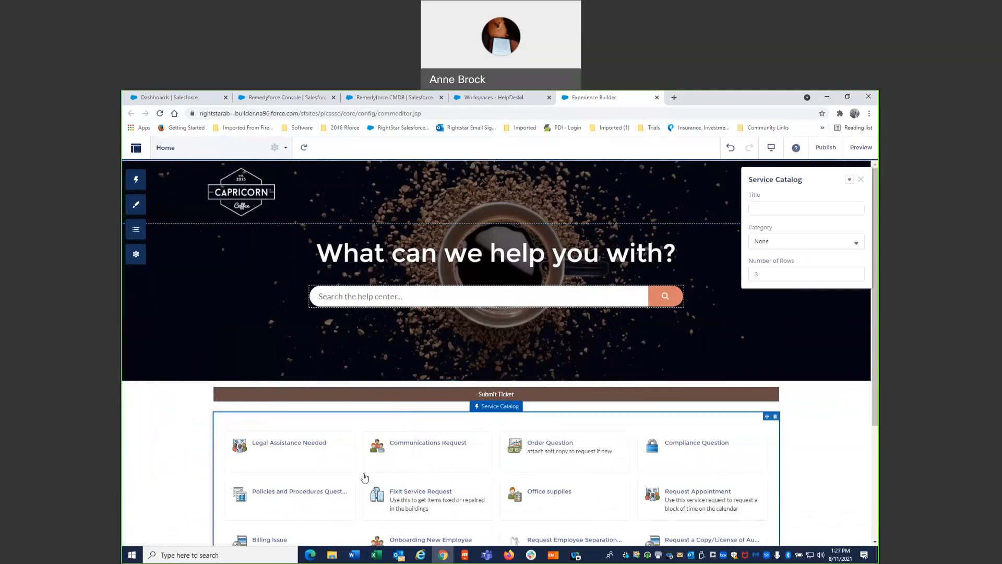
- Add the View Requests component below the Service Catalog and look over the Home page
scroll(365, 477, down, 3)
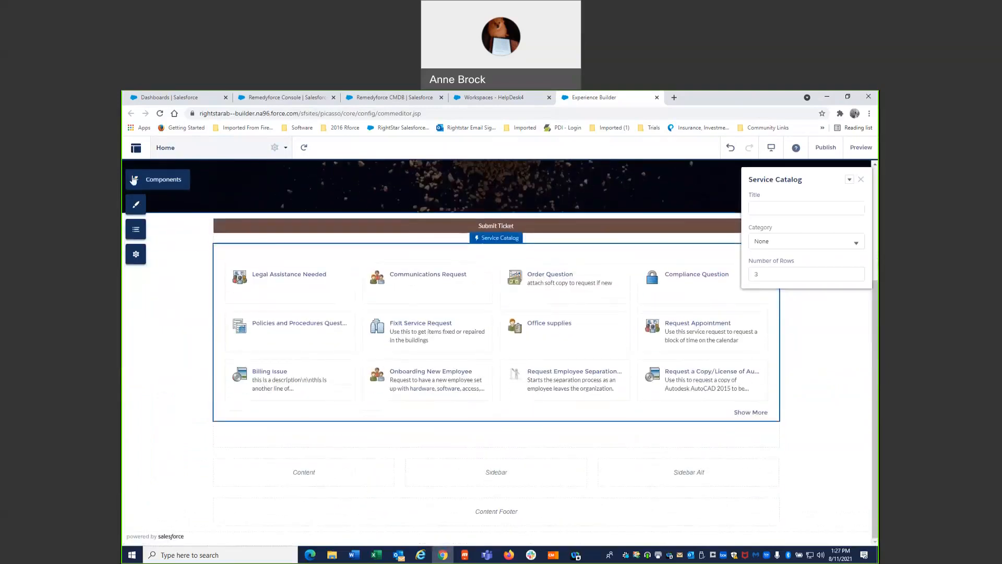
click(134, 180)
drag(205, 469, 388, 449)
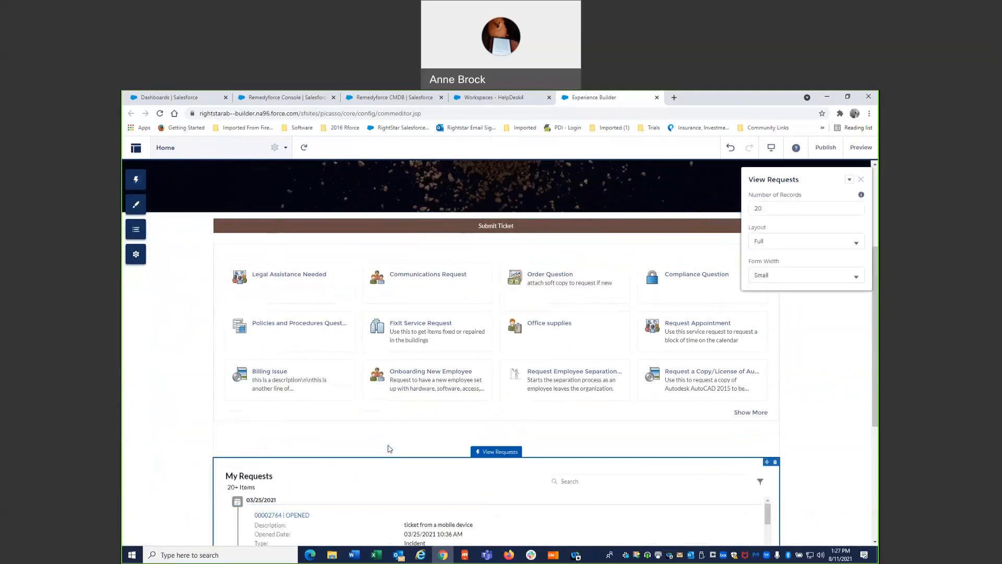
scroll(389, 449, up, 3)
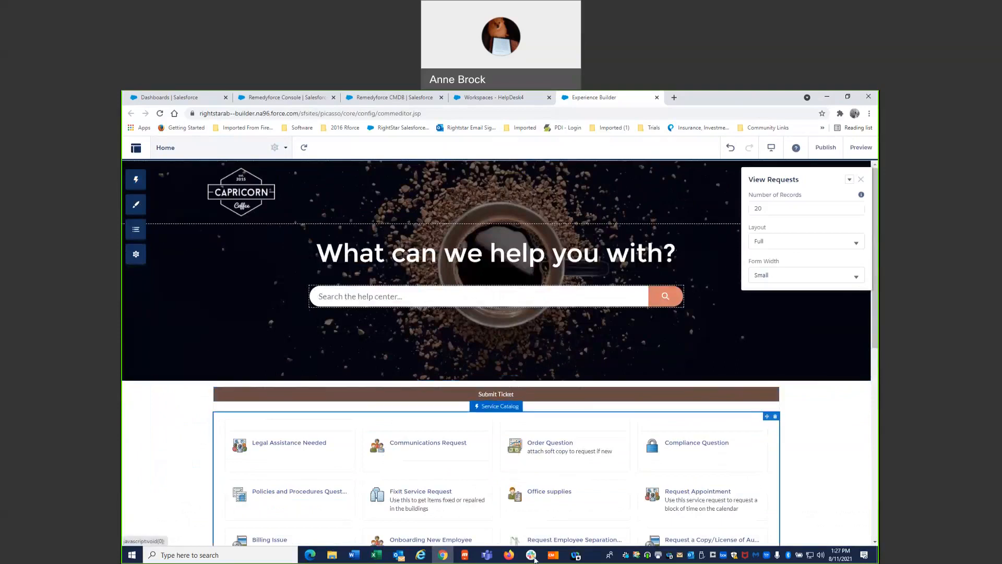
scroll(504, 502, down, 4)
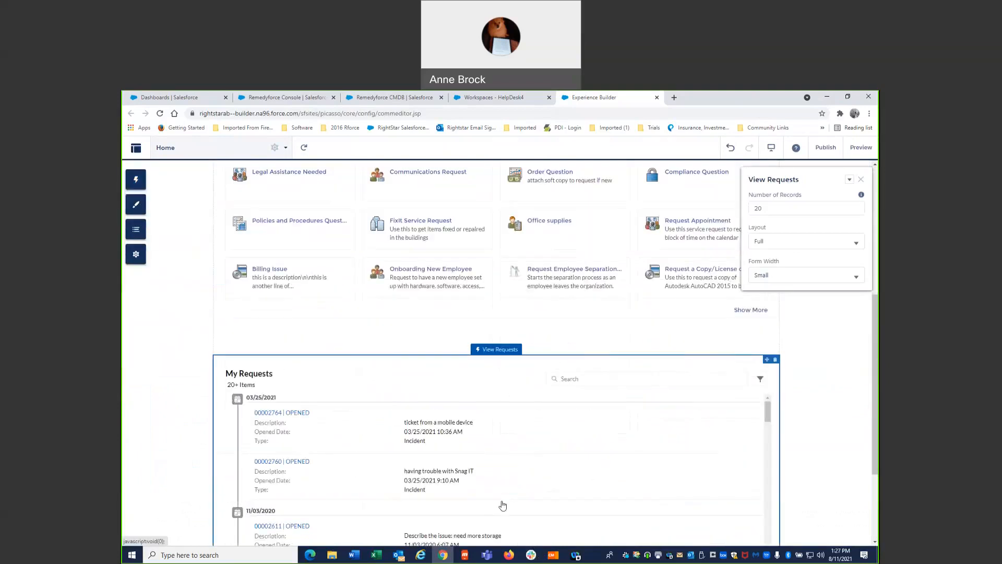
scroll(504, 500, up, 2)
scroll(505, 500, up, 2)
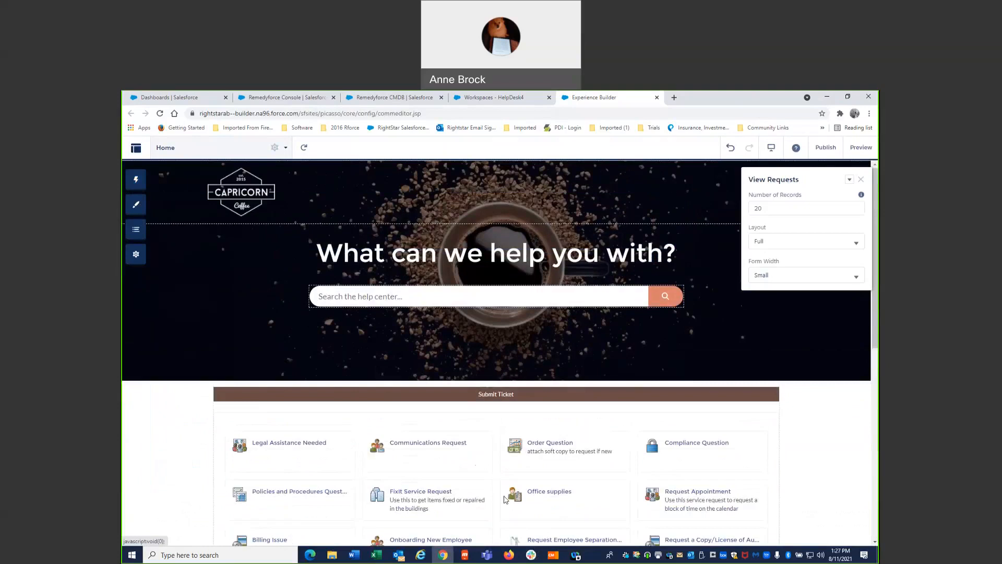
- Set the theme's Action Color to dark blue, rgb(25, 45, 129), to recolor the Submit Ticket button
click(524, 397)
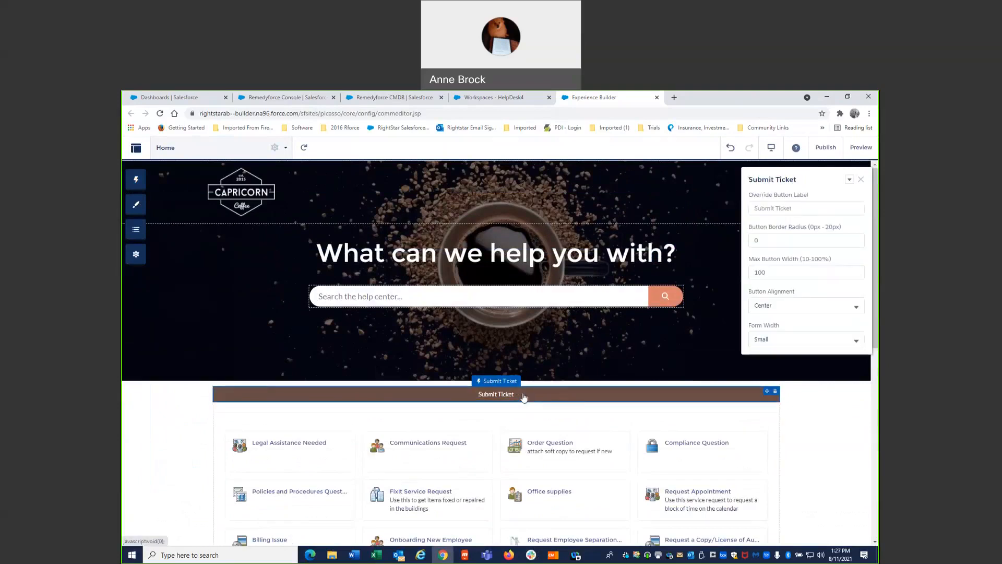
click(142, 208)
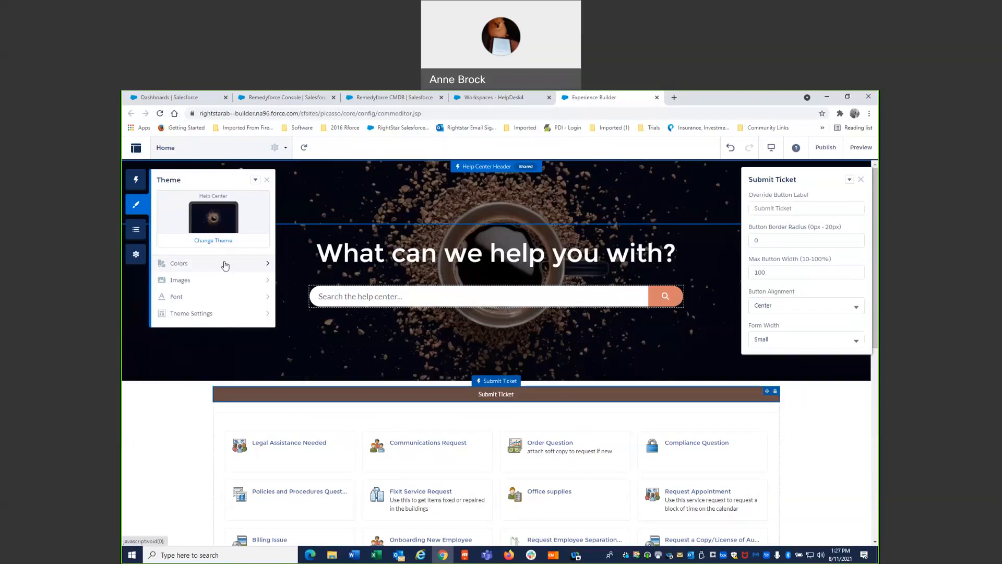
click(138, 204)
click(217, 221)
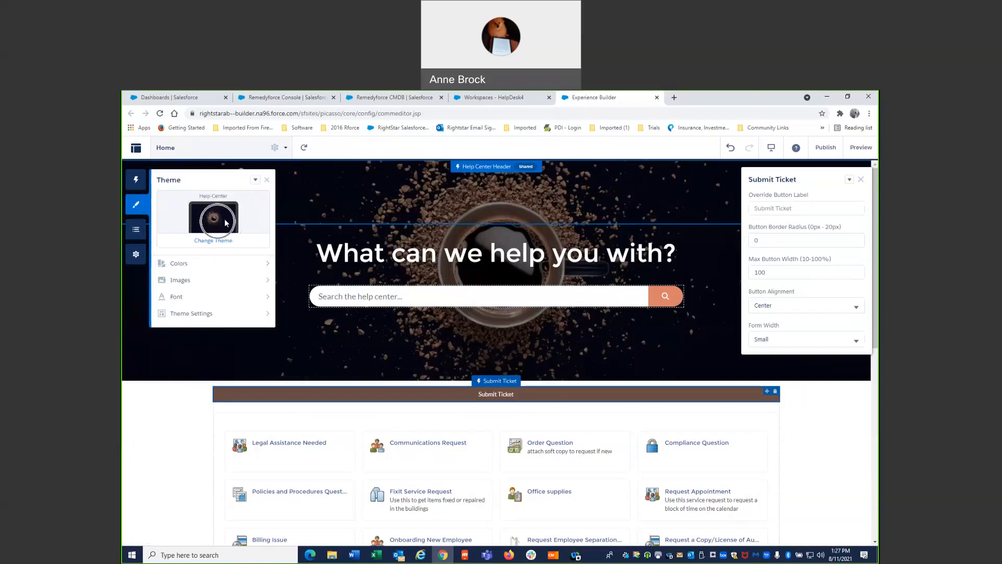
click(268, 266)
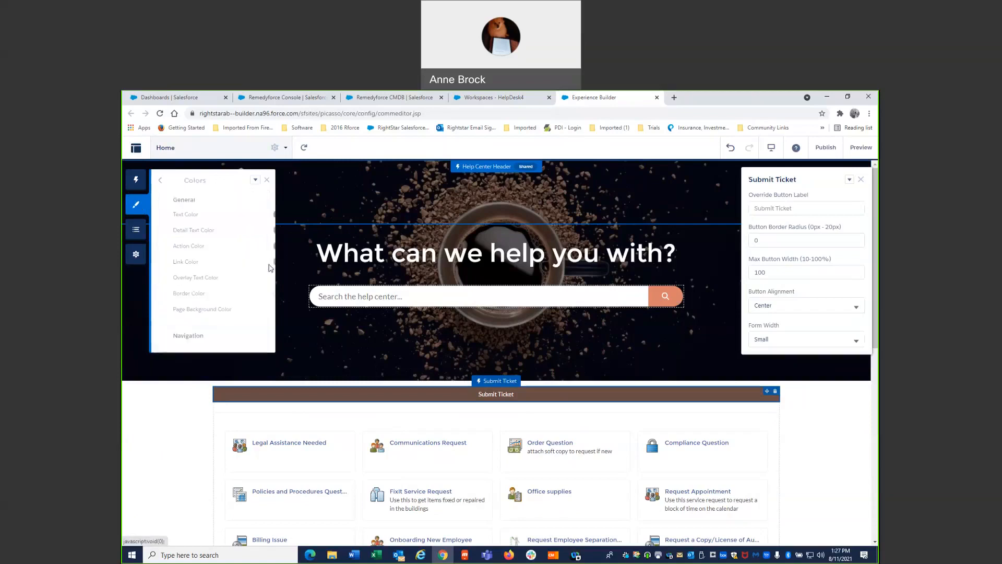
click(263, 246)
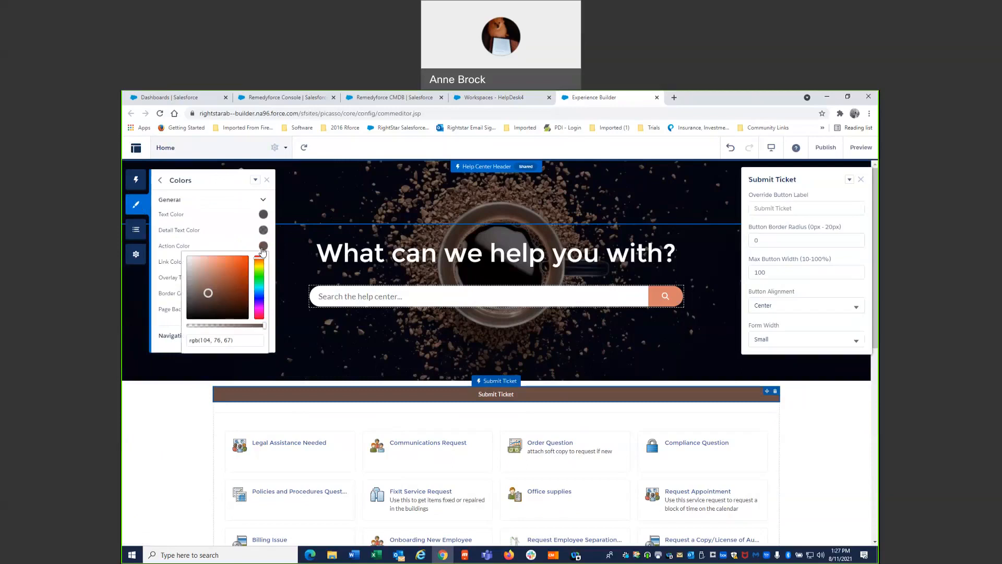
click(259, 295)
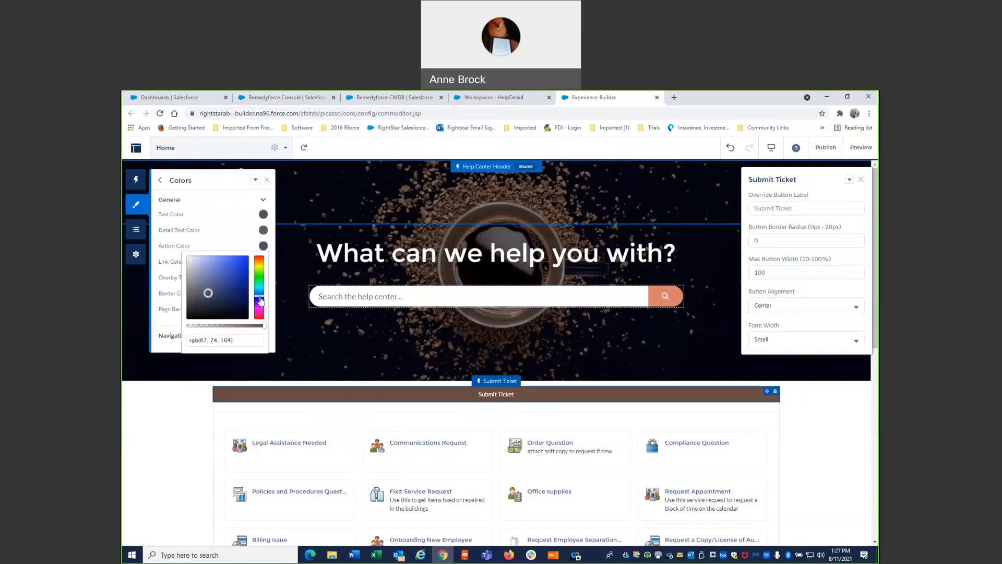
click(236, 286)
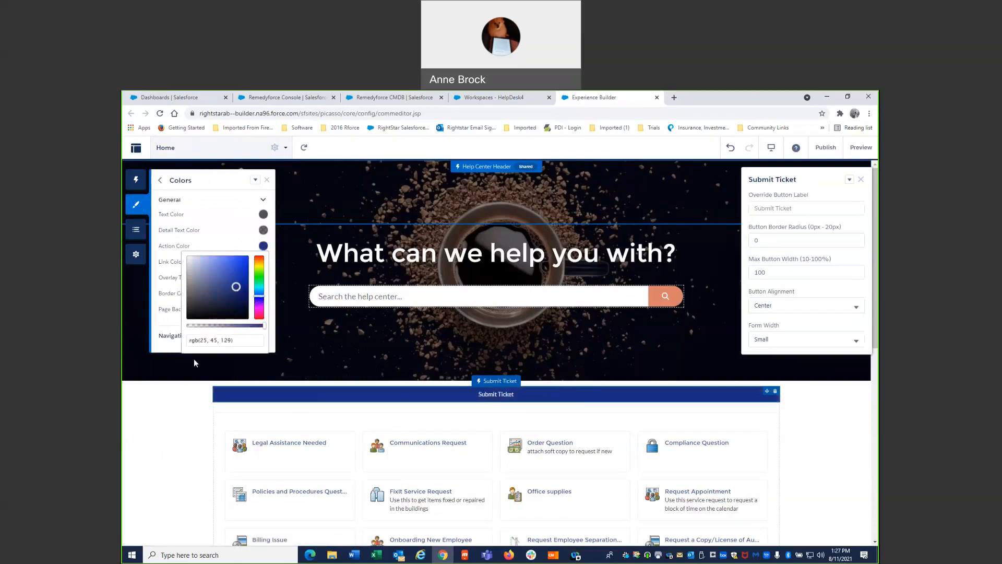
click(266, 179)
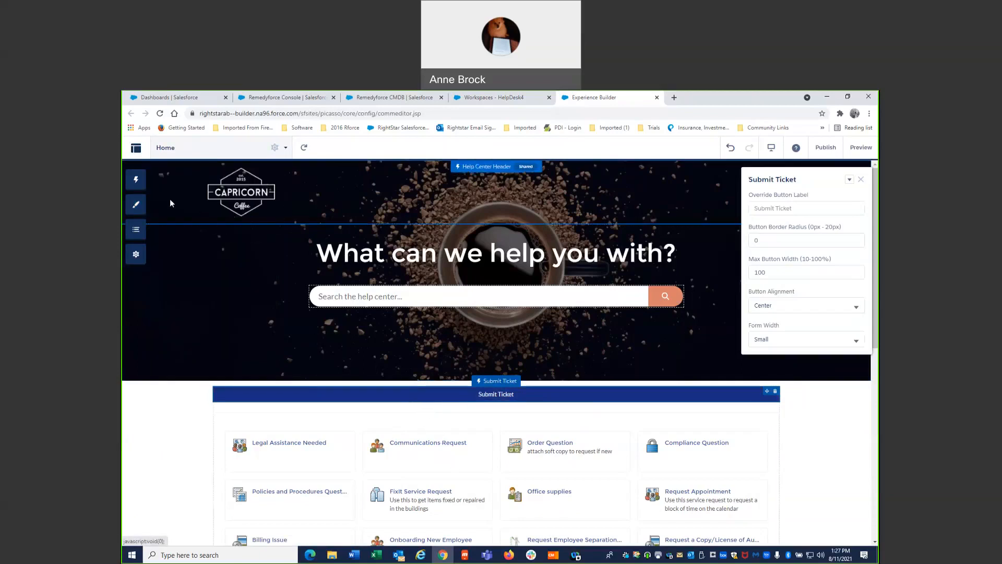
- Open the theme's image settings and start uploading a new Company Logo image
click(139, 207)
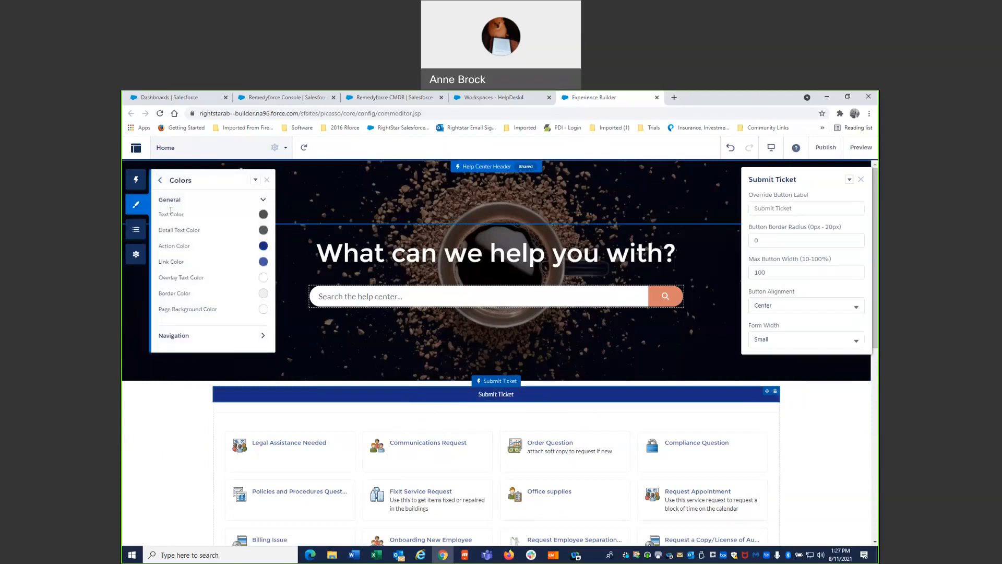
click(160, 182)
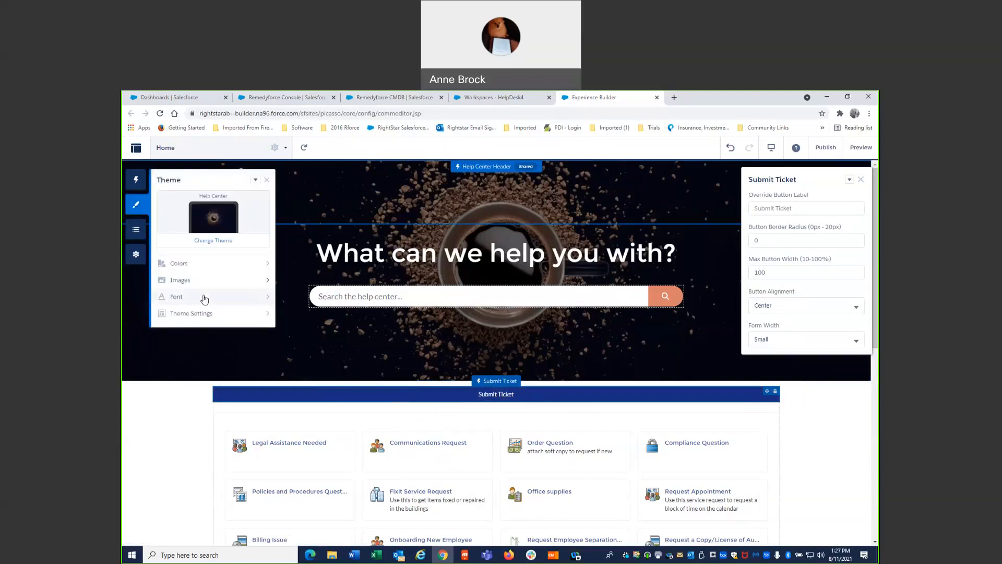
click(193, 282)
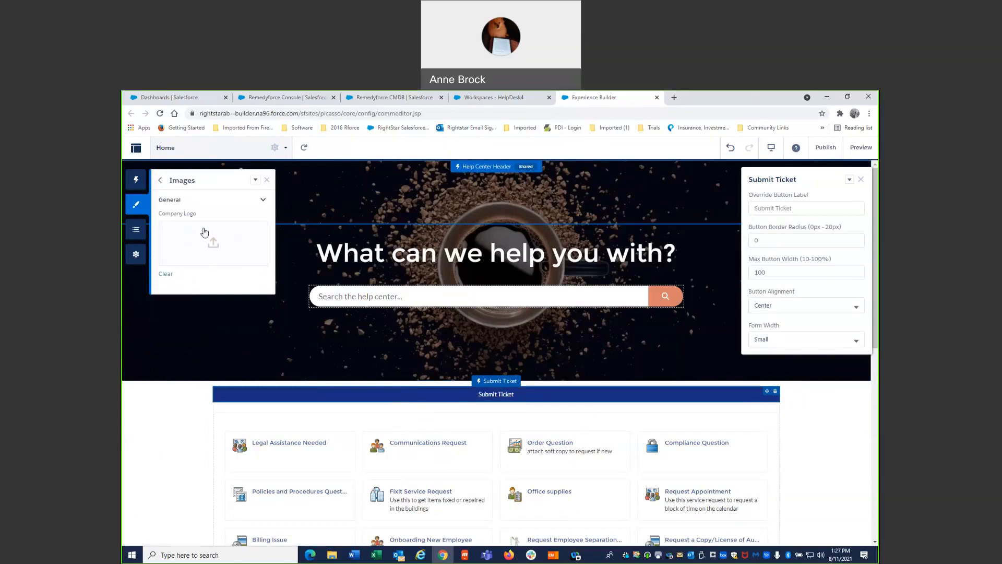
click(212, 240)
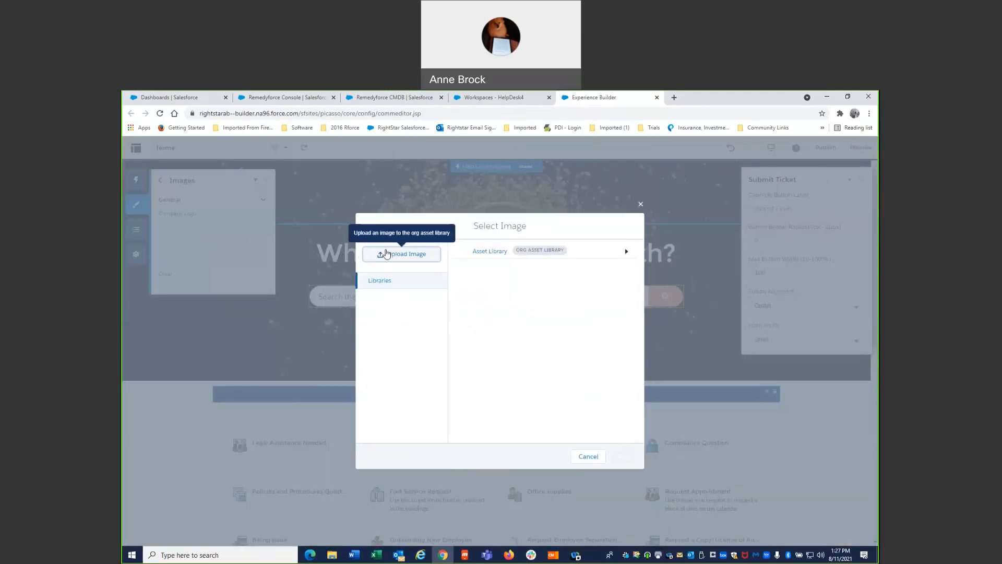
click(385, 252)
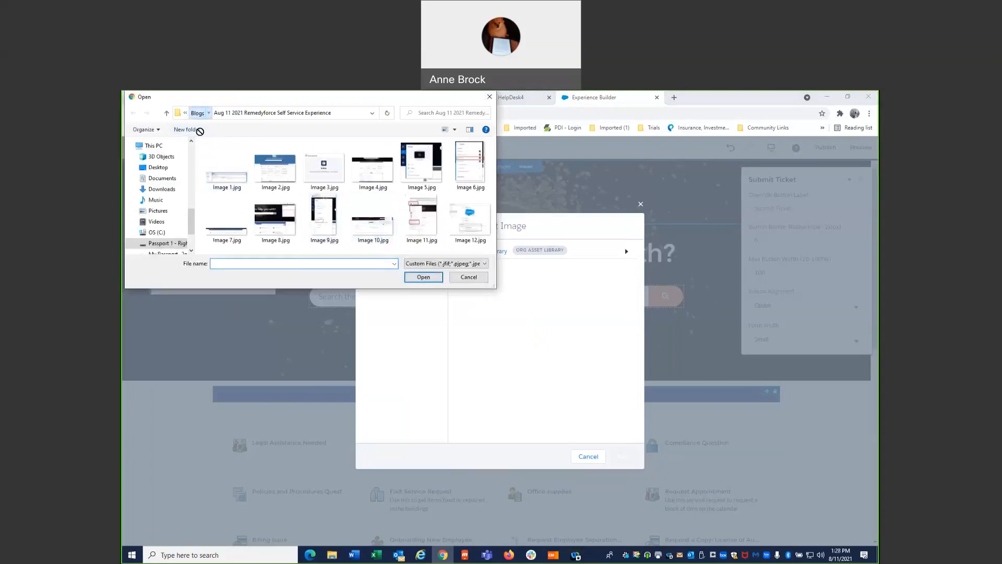
- Filter the Logos folder for *xtivia* and set RightStar-powered-by-XTIVIA-Logo (1) (1).png as the company logo
scroll(194, 158, up, 3)
scroll(191, 161, up, 3)
click(156, 208)
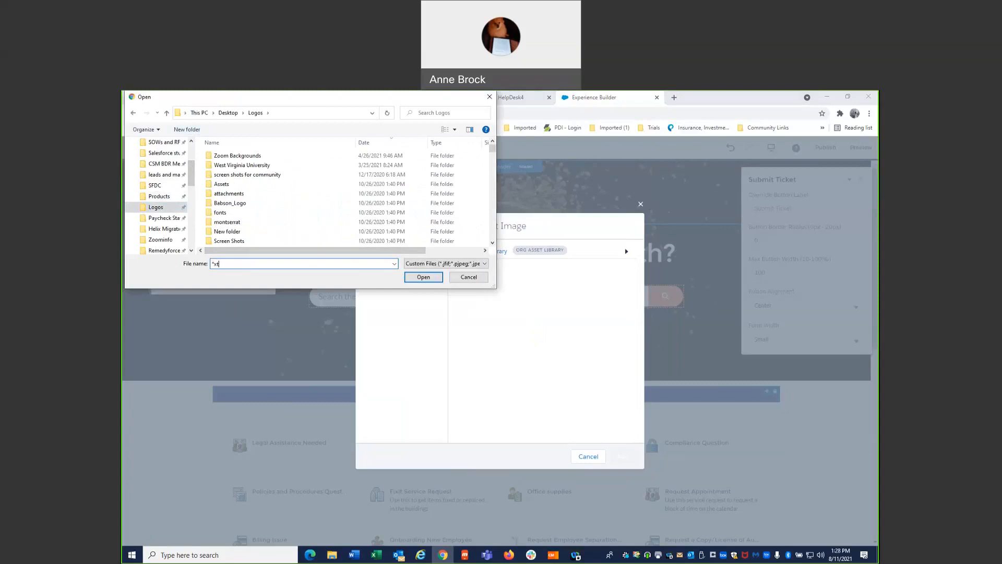
text(*xtivia*)
key(Return)
scroll(264, 223, down, 3)
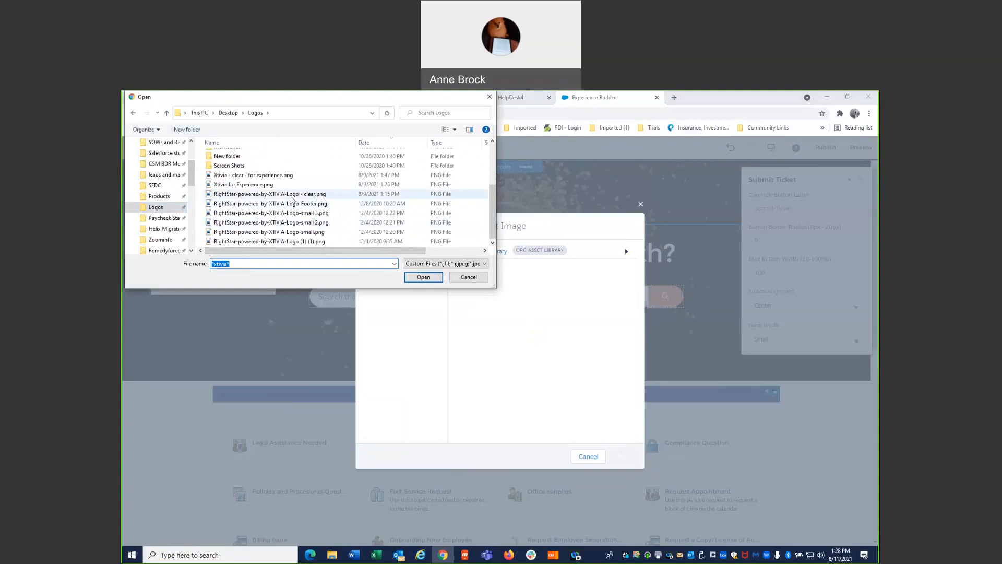
double_click(318, 242)
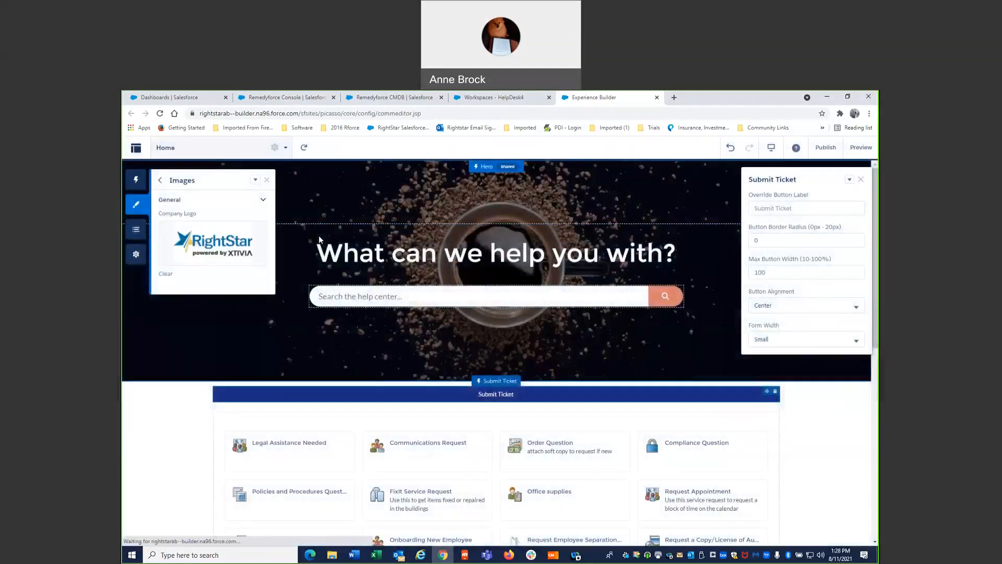
click(267, 180)
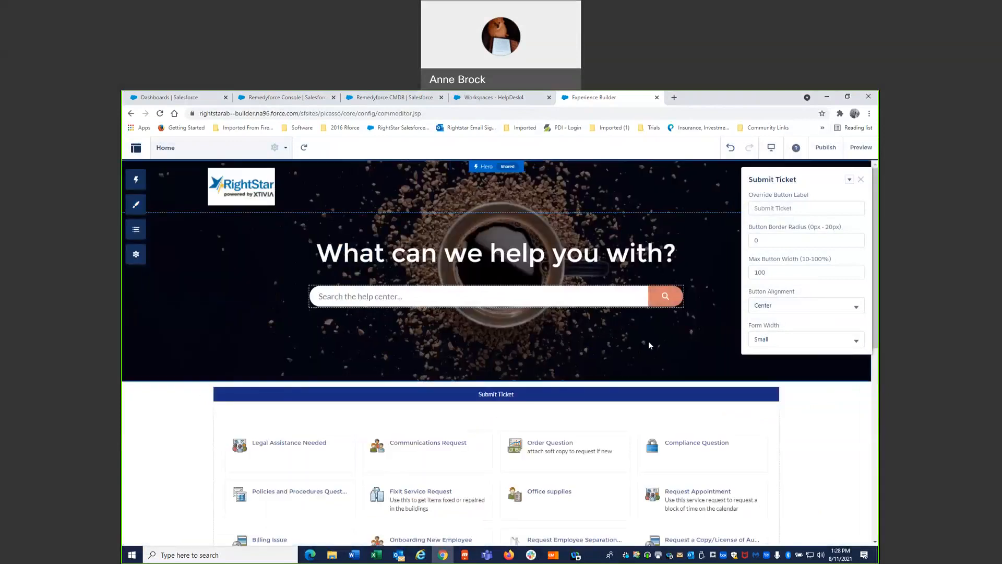
- Examine the background and layout settings of the Hero and Help Center Header components
click(715, 299)
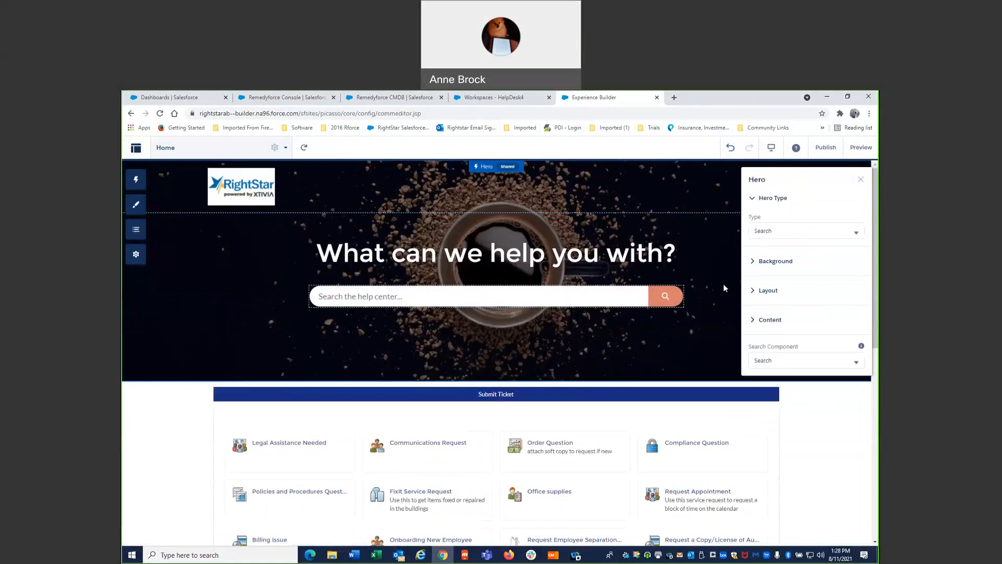
click(750, 262)
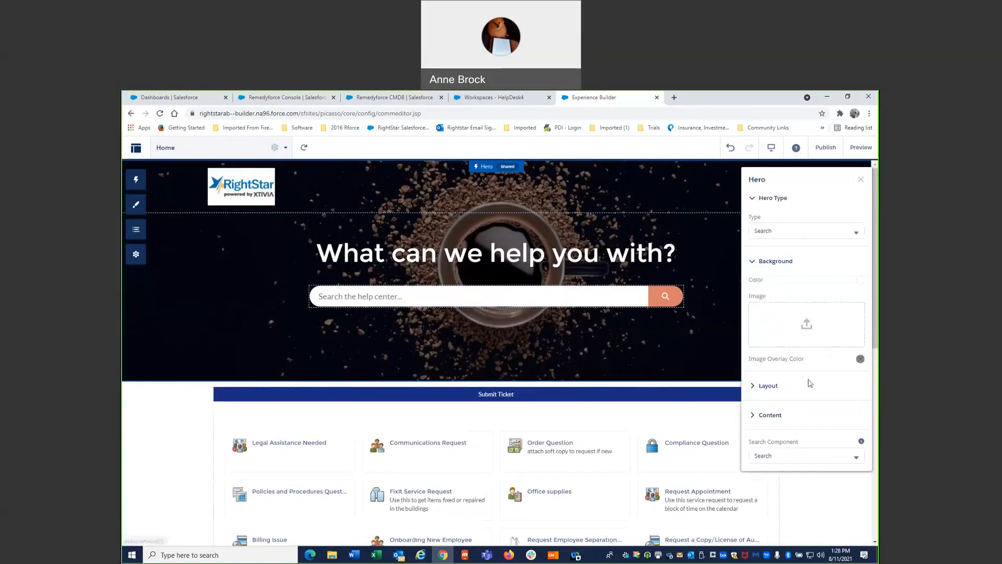
click(755, 389)
scroll(773, 404, down, 1)
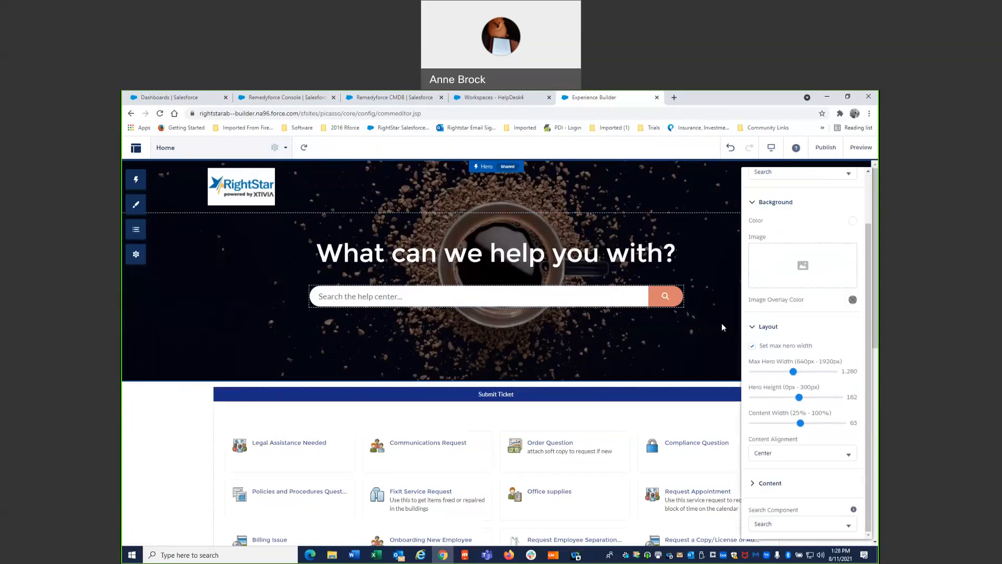
click(714, 183)
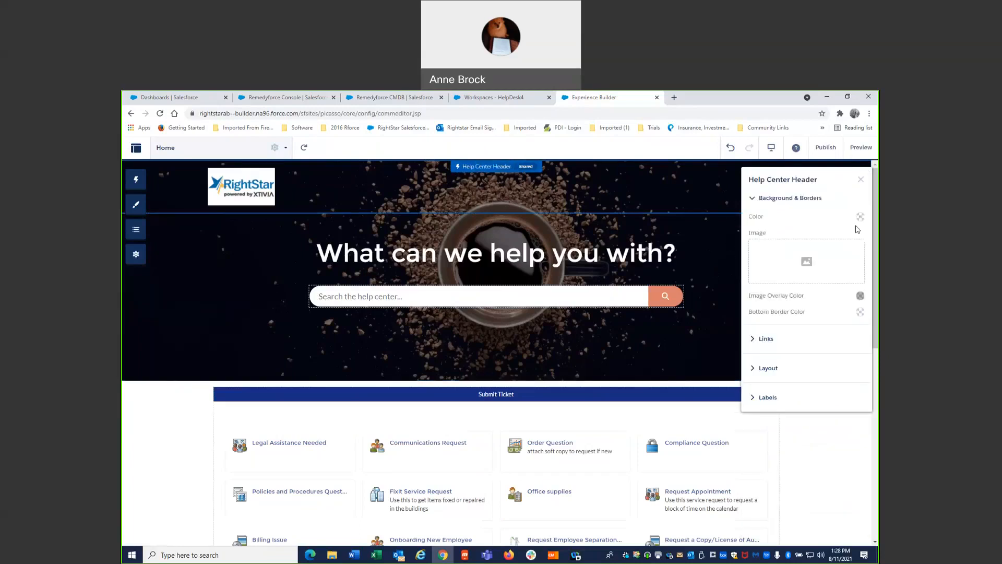
click(766, 369)
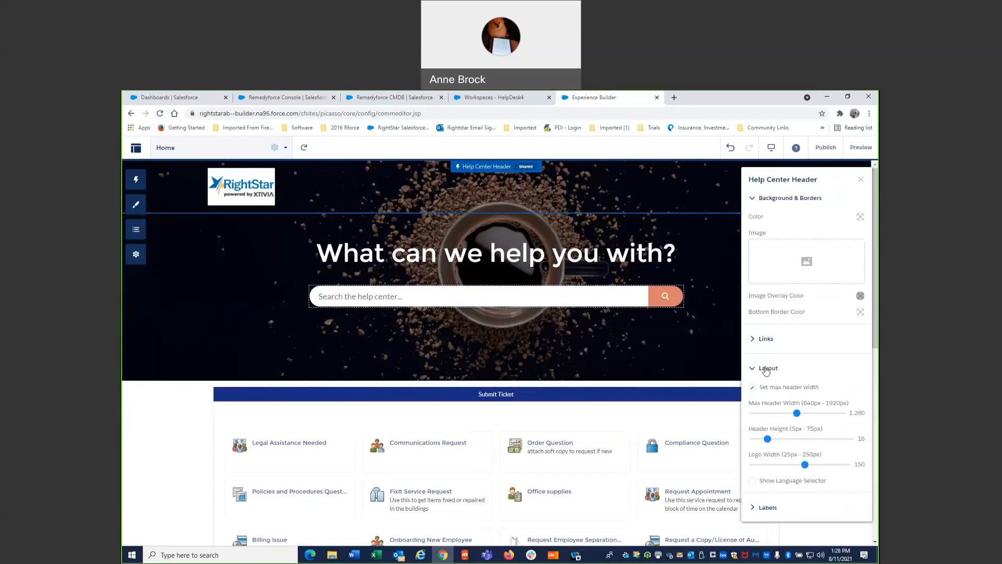
click(723, 265)
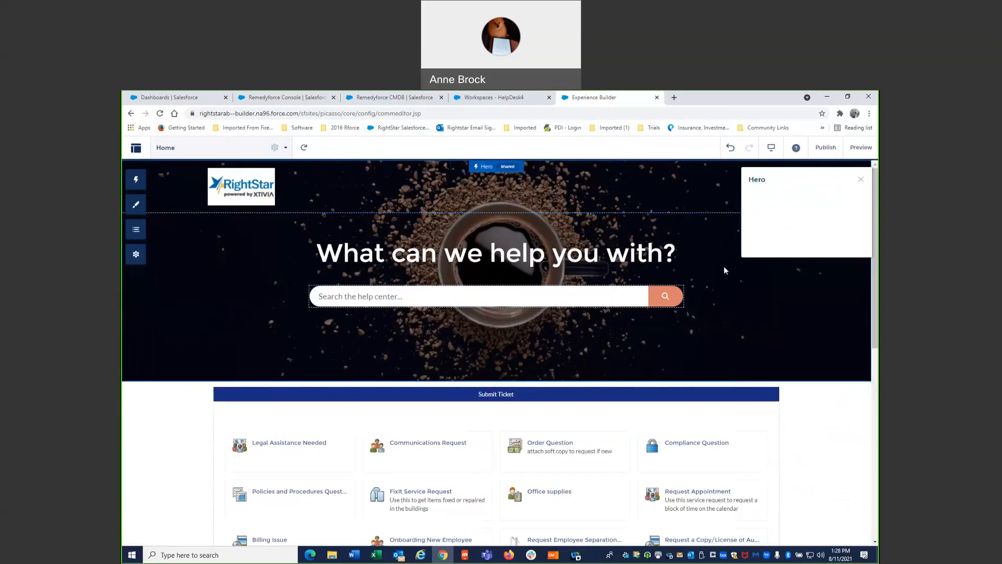
click(861, 180)
click(847, 234)
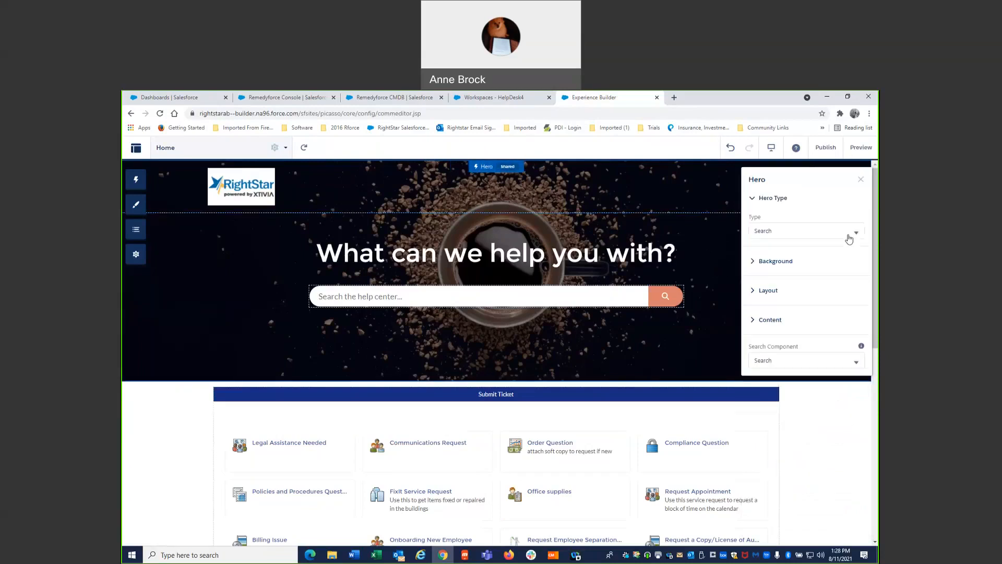
click(780, 263)
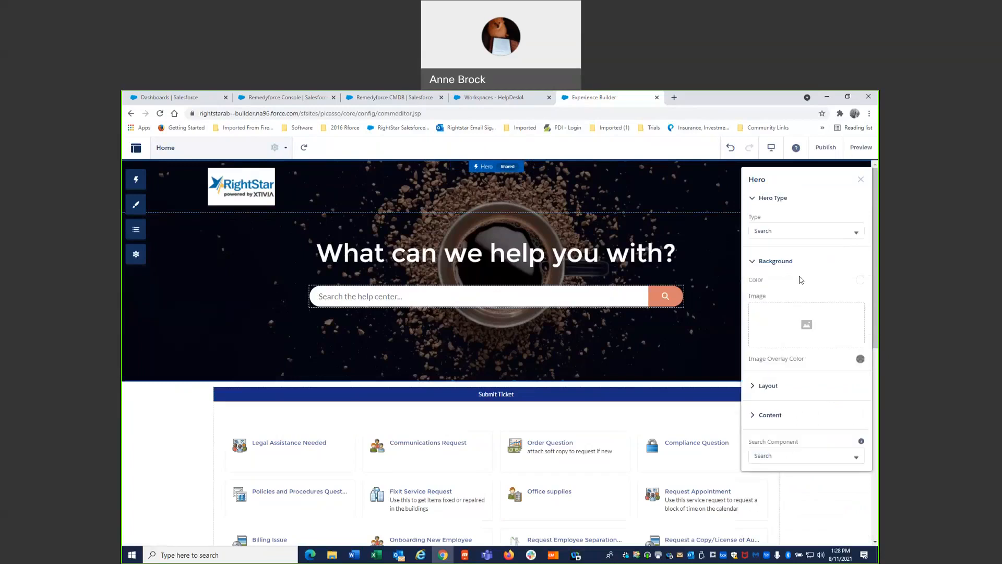
double_click(758, 283)
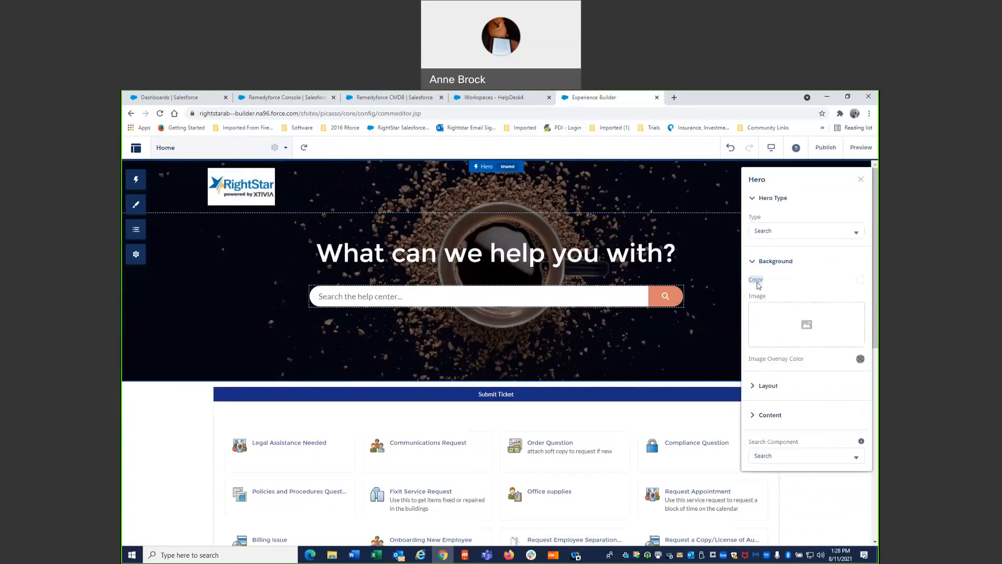
click(765, 386)
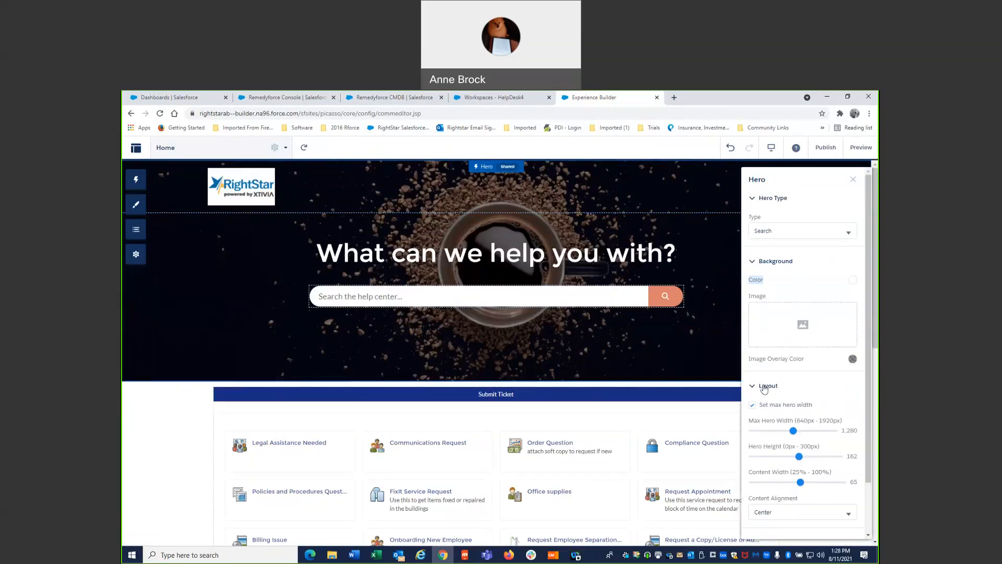
scroll(758, 395, down, 2)
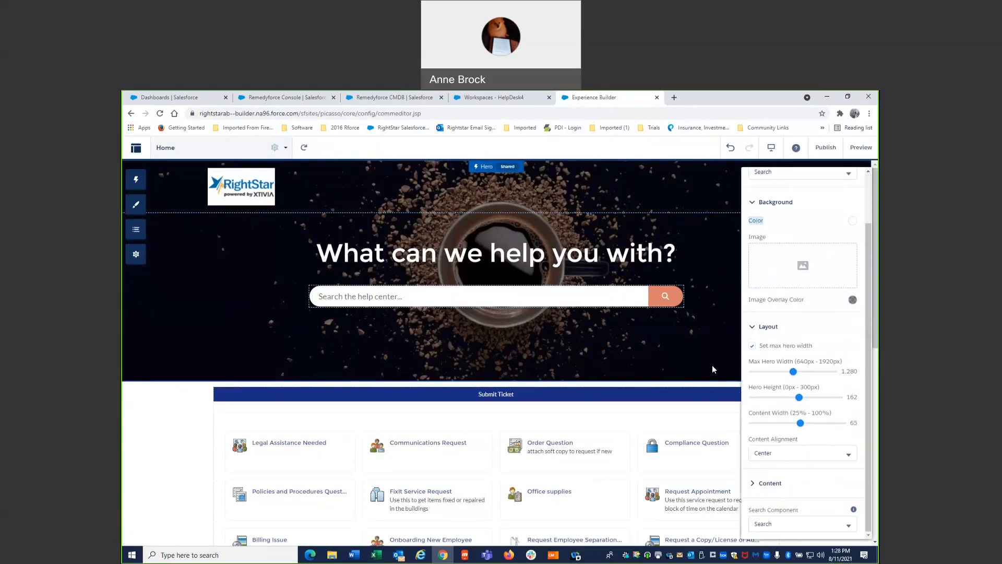
click(726, 190)
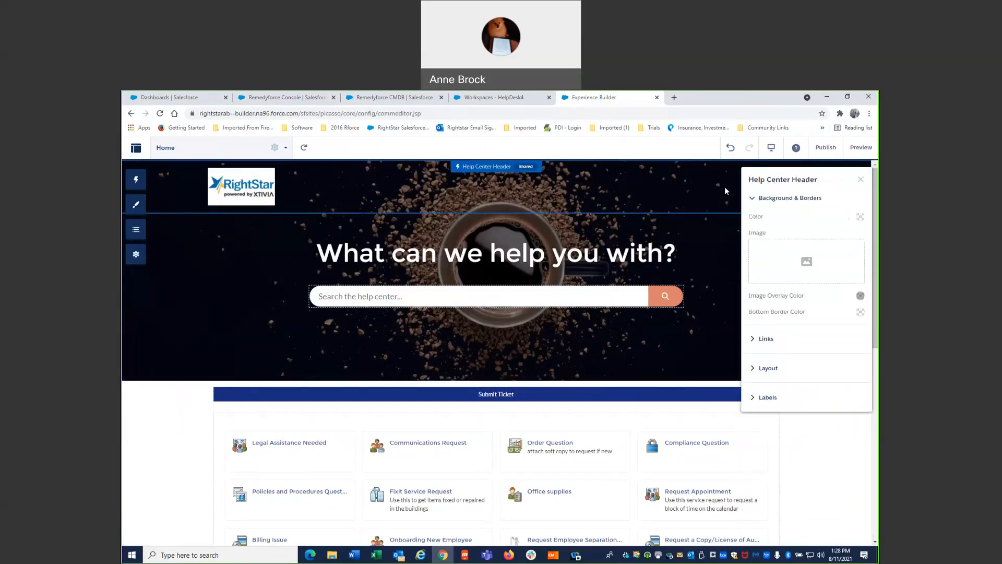
click(551, 102)
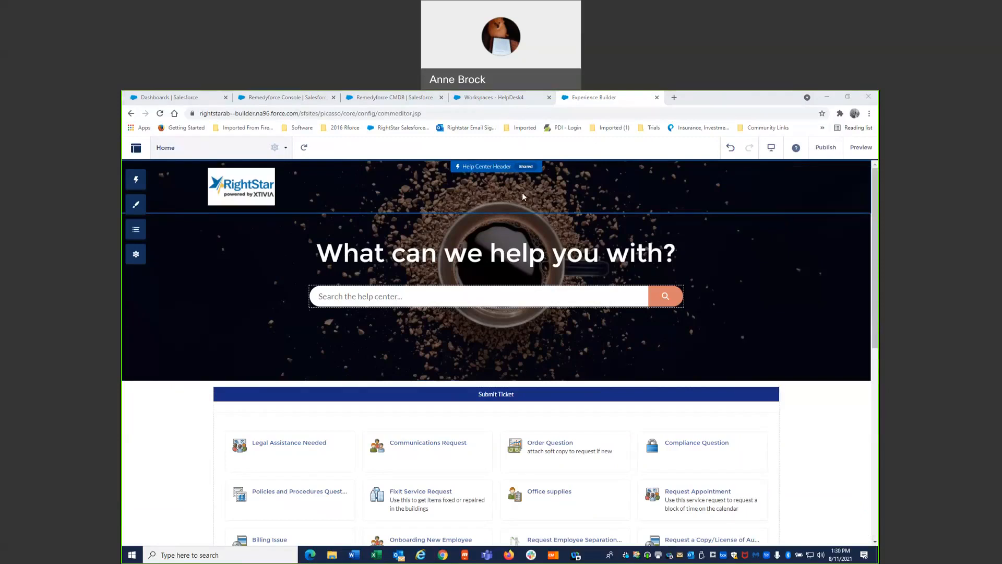
- Set the Help Center Header's Image Overlay Color to a translucent blue, rgba(24, 35, 157, 0.3)
click(682, 191)
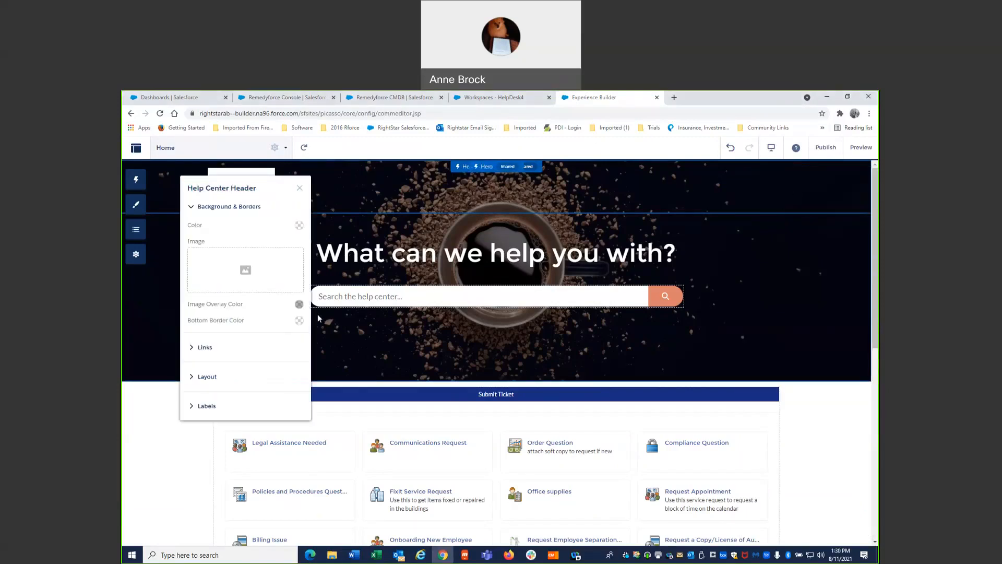
click(299, 305)
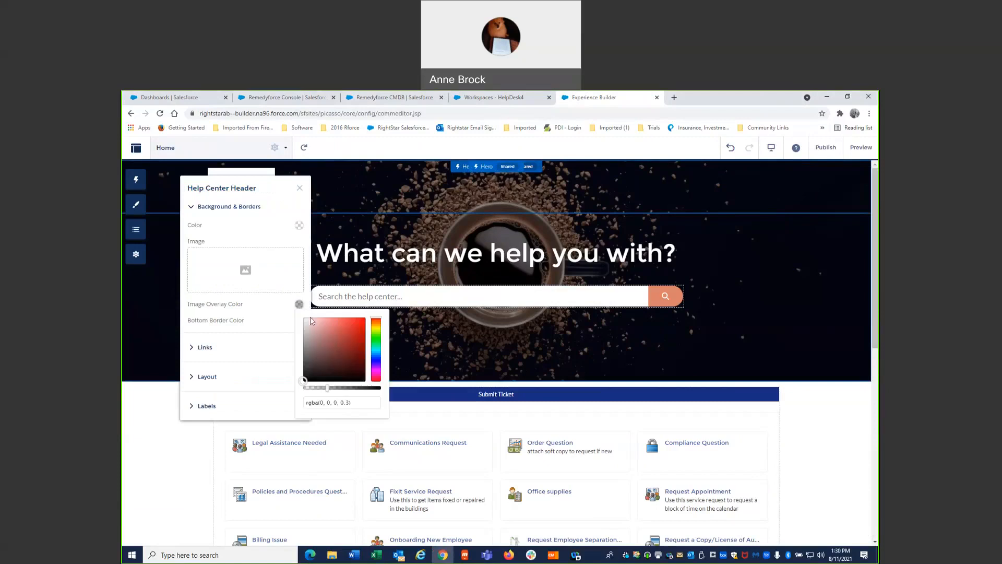
click(376, 359)
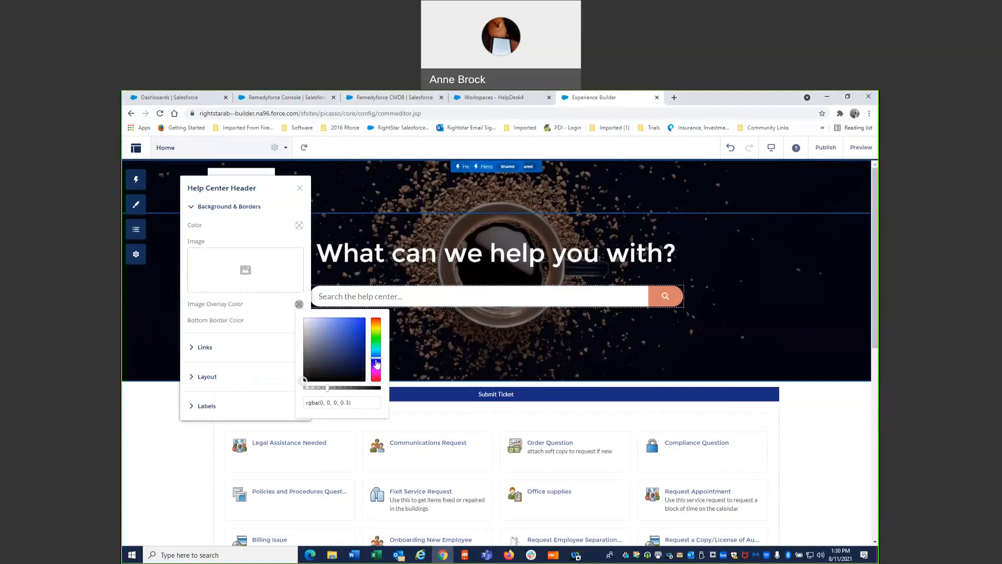
click(357, 351)
drag(357, 349, 356, 342)
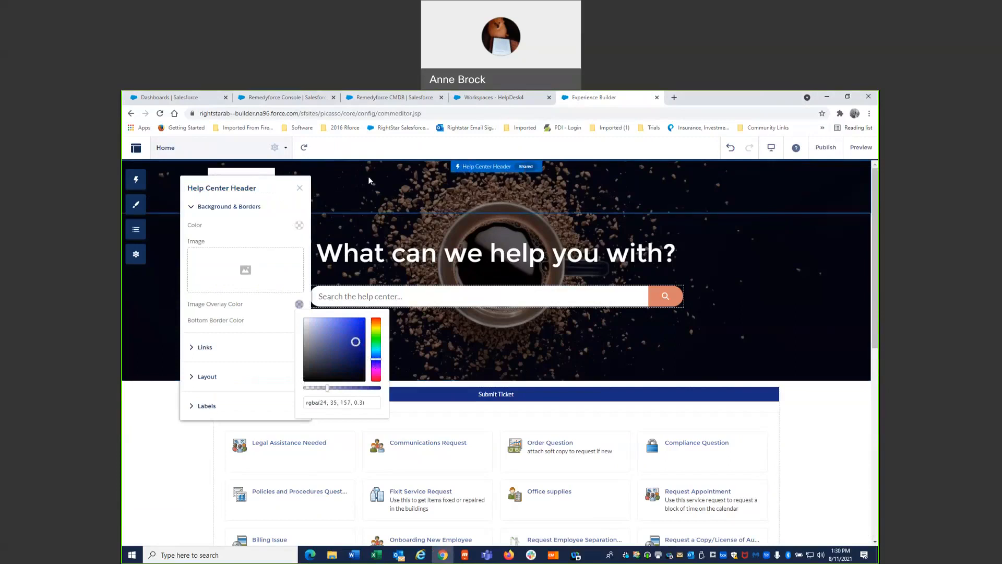
click(299, 188)
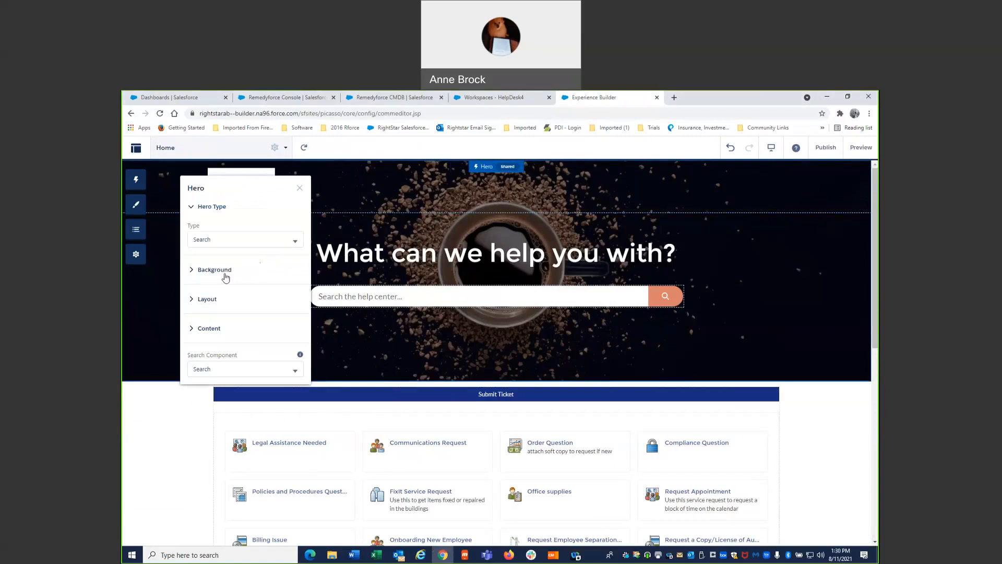
- Set the Hero background's Image Overlay Color to a translucent dark blue, rgba(19, 45, 139, 0.46)
click(220, 274)
click(299, 368)
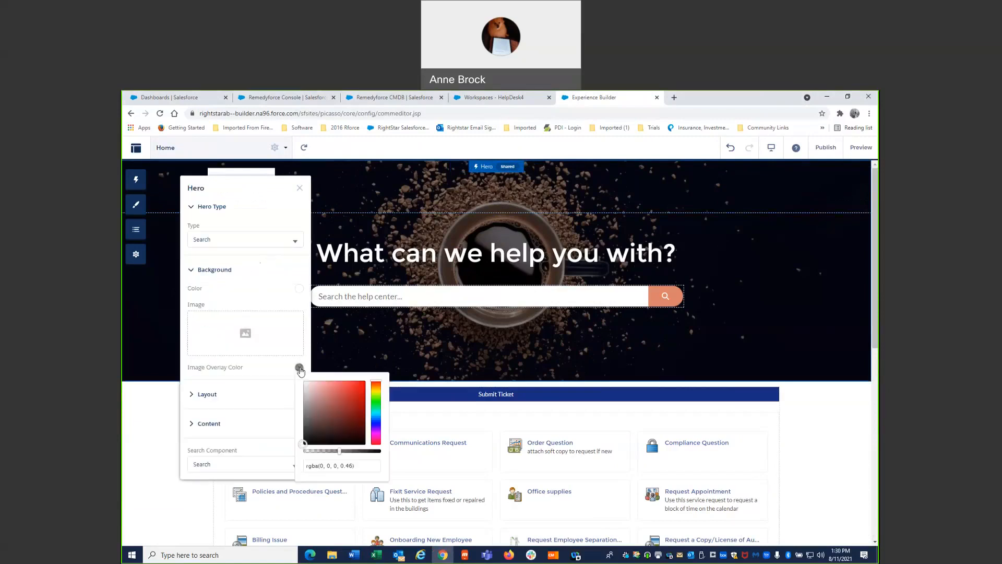
click(375, 420)
click(354, 414)
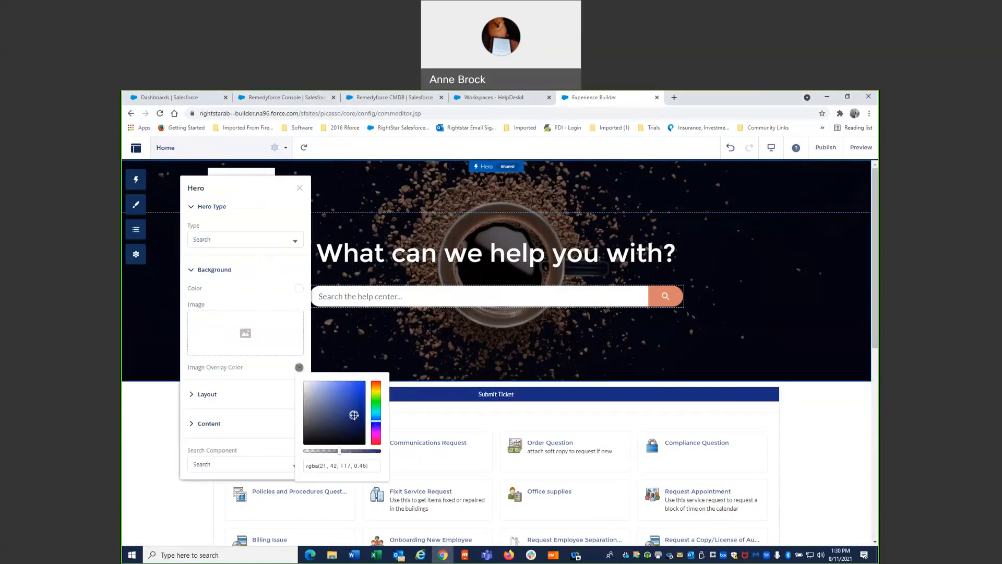
click(356, 410)
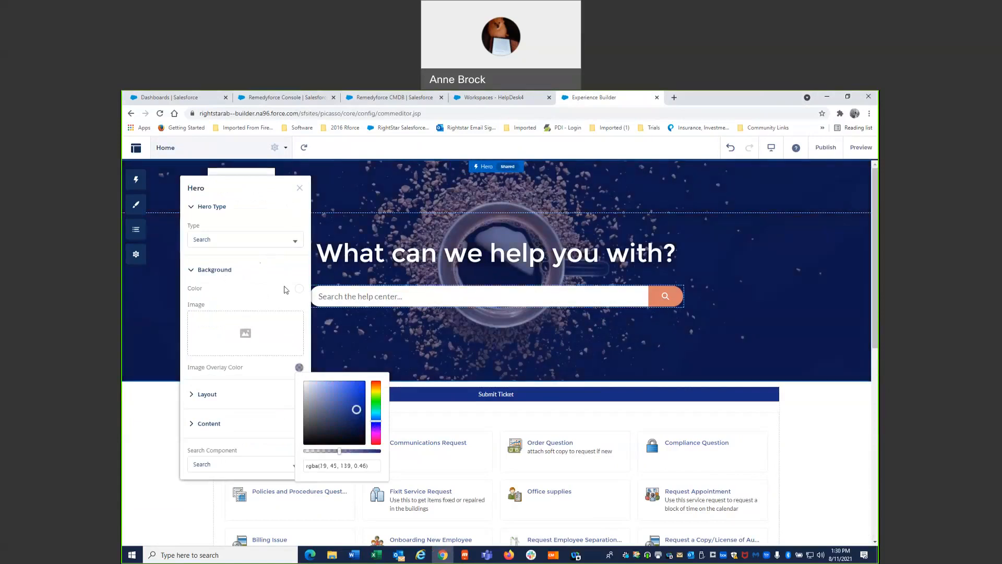
click(299, 189)
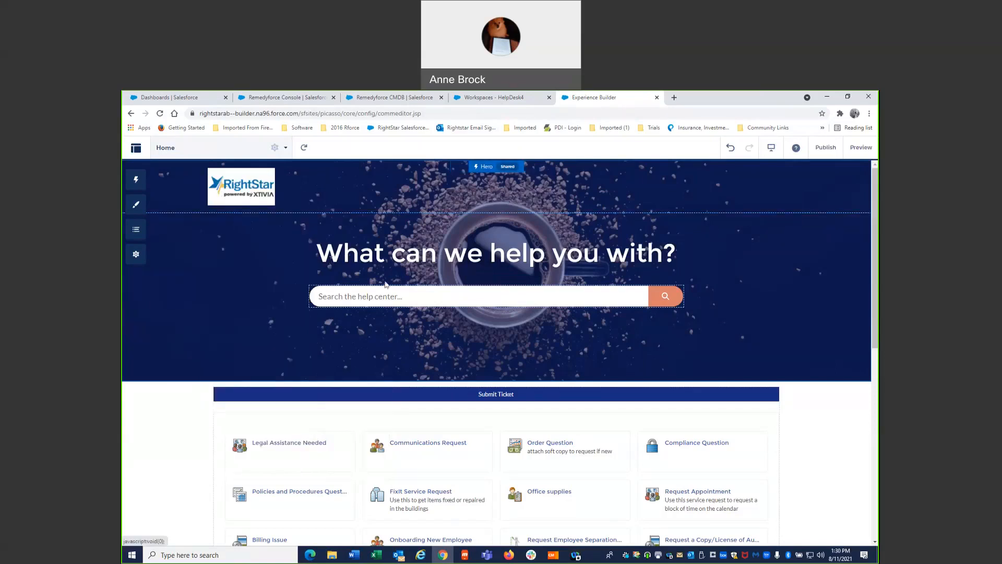
- Set the Search component's Button Background Color to a custom blue, rgb(44, 82, 186)
click(659, 303)
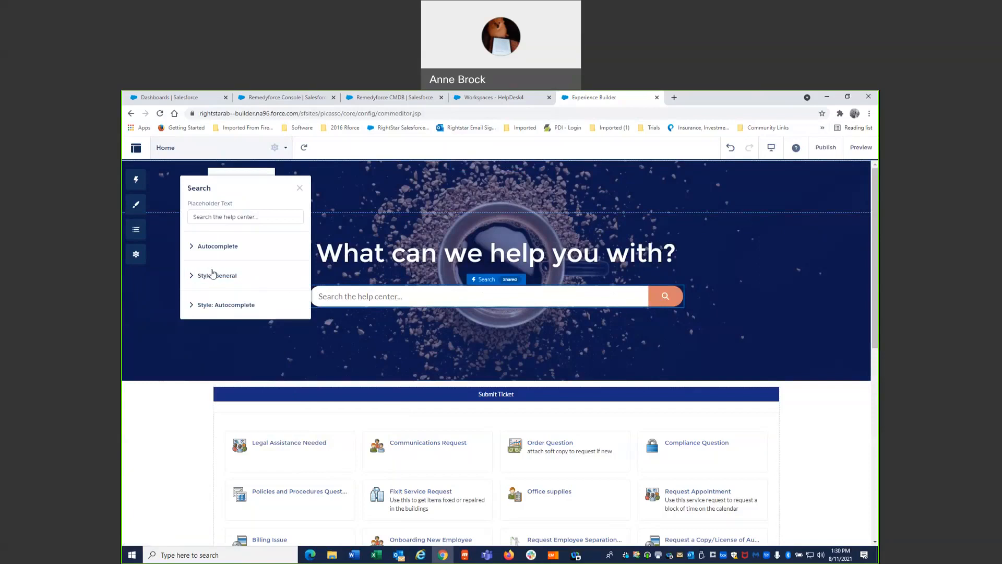
click(193, 276)
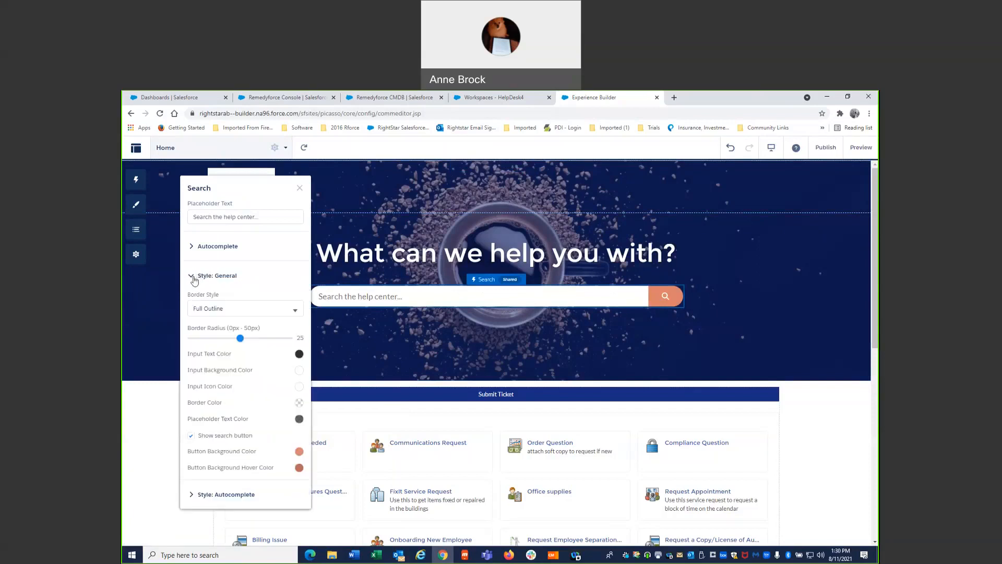
click(299, 452)
click(376, 385)
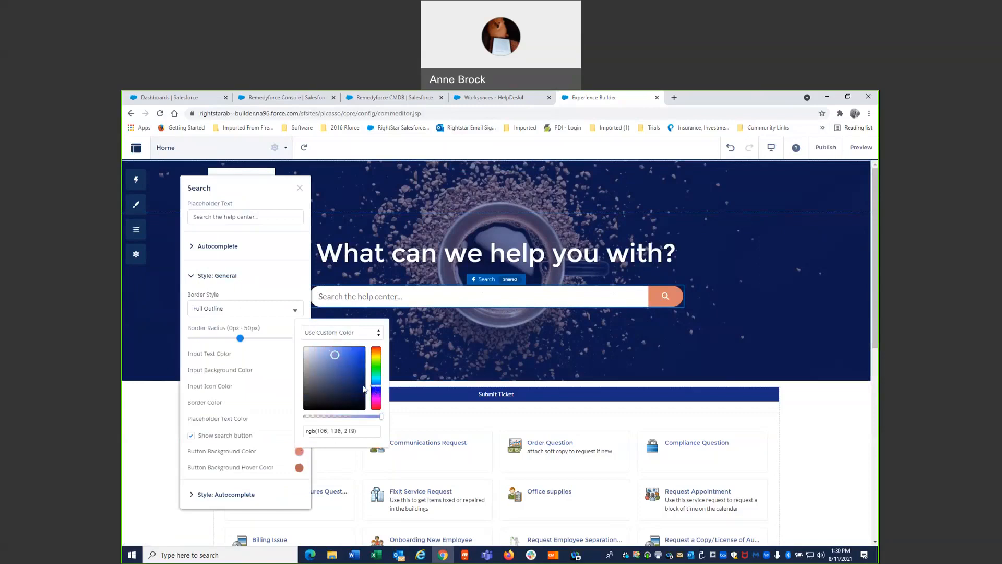
click(356, 393)
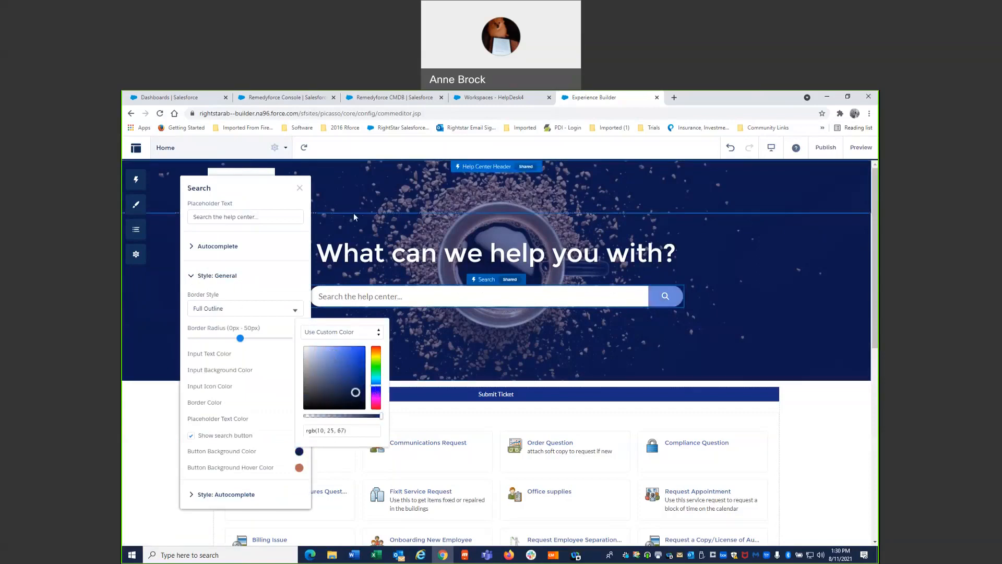
click(351, 362)
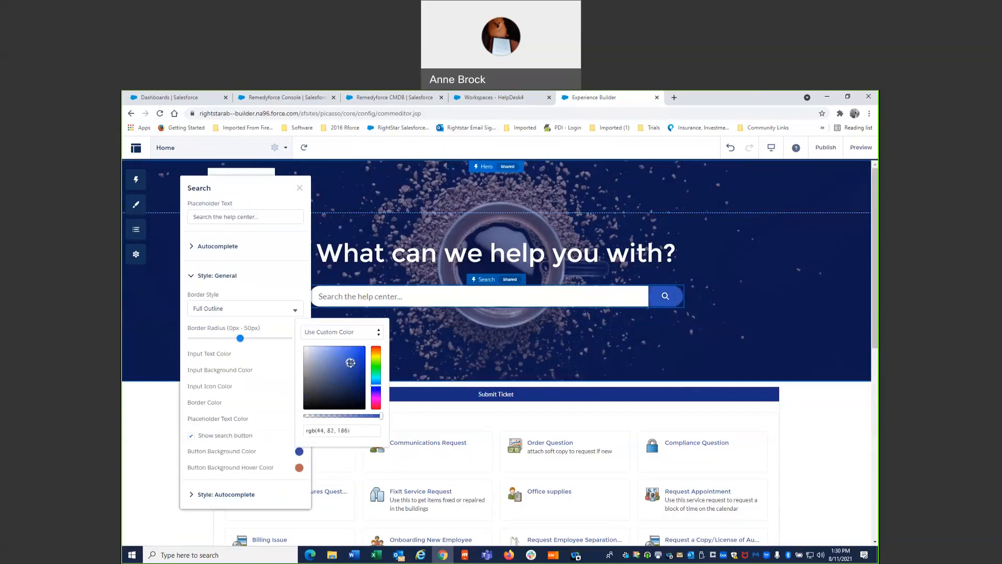
- Review the Hero component's layout, title text and background settings, including its hero type
click(477, 362)
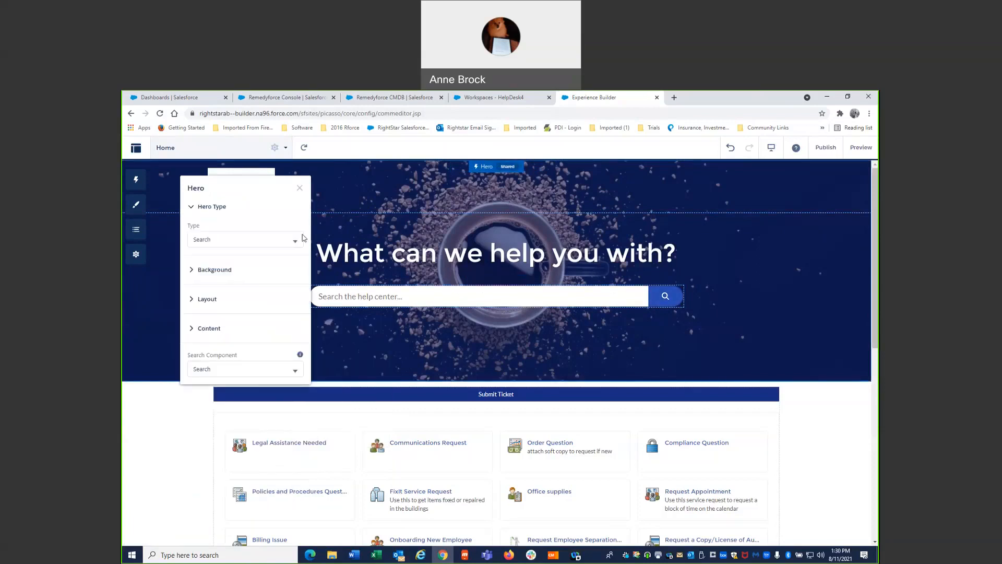
click(197, 301)
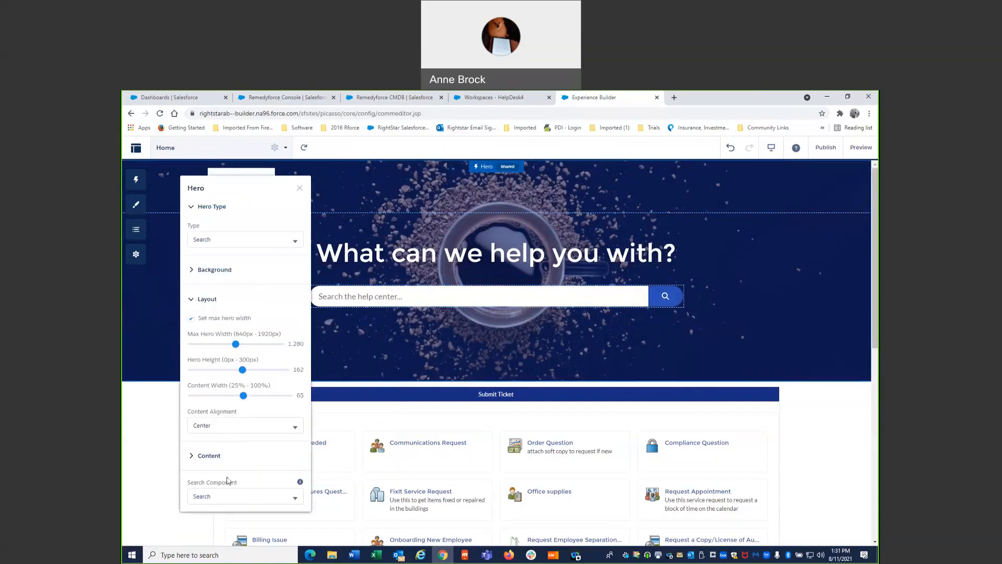
click(200, 457)
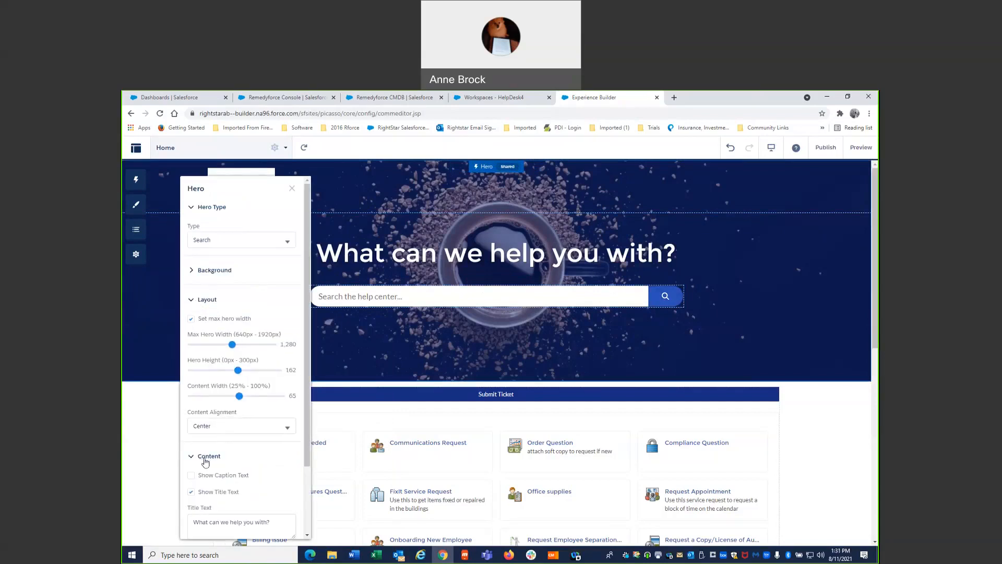
scroll(219, 472, down, 1)
triple_click(275, 481)
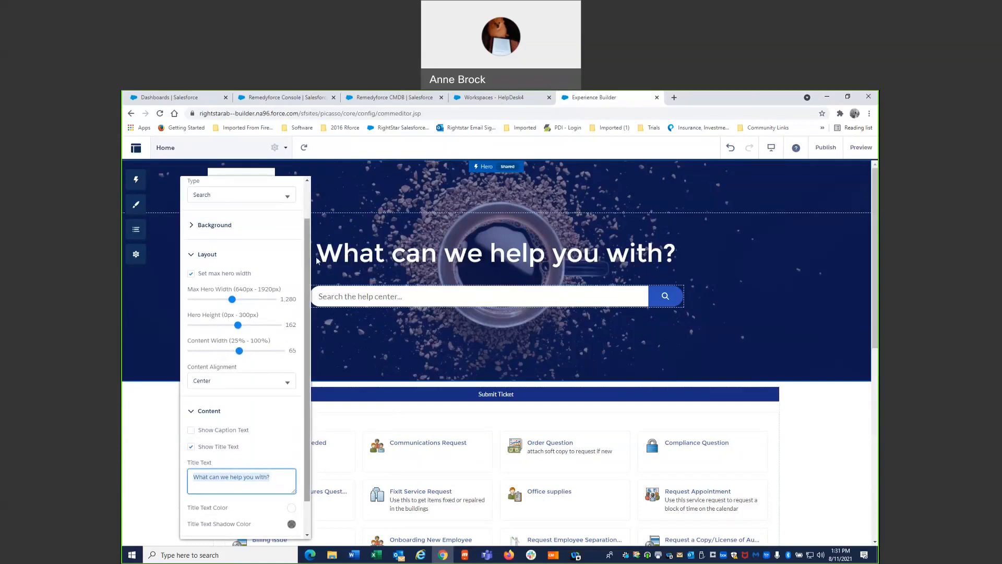
click(193, 226)
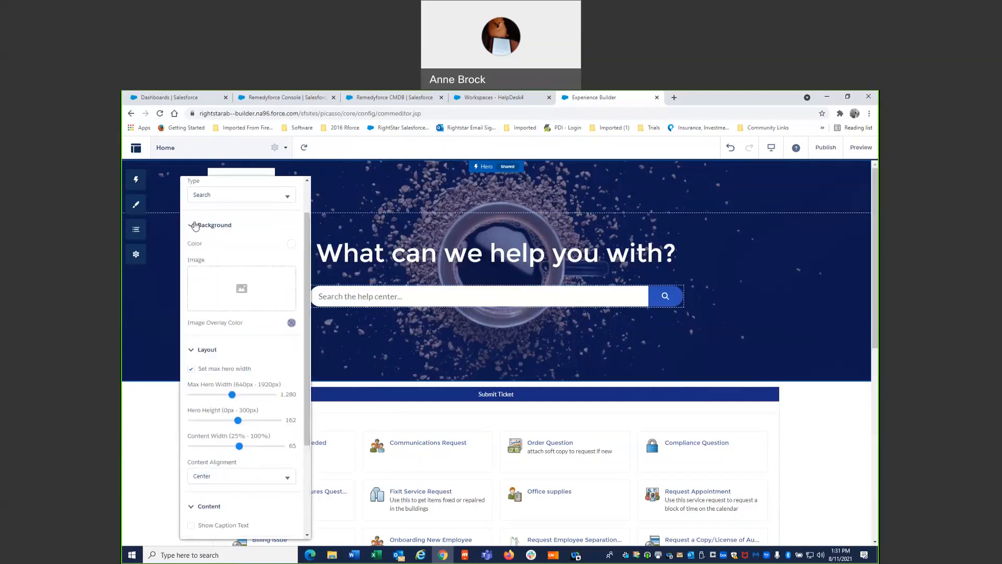
click(306, 181)
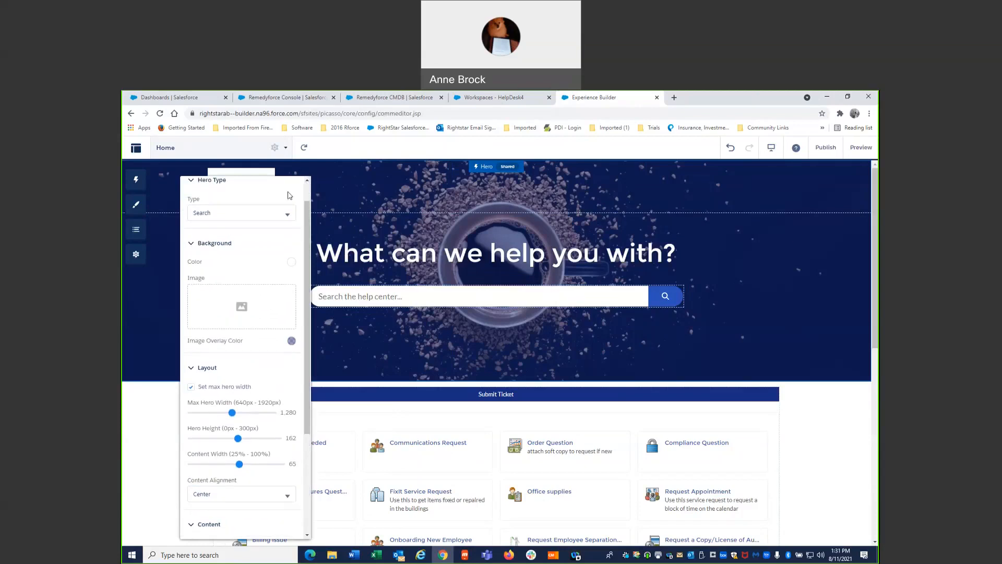
click(191, 182)
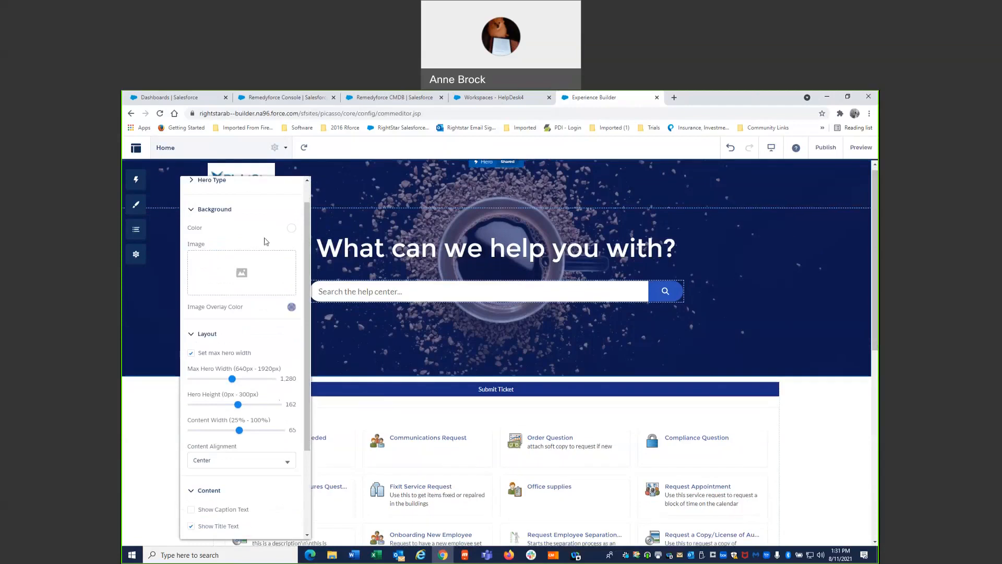
scroll(330, 224, down, 1)
click(307, 181)
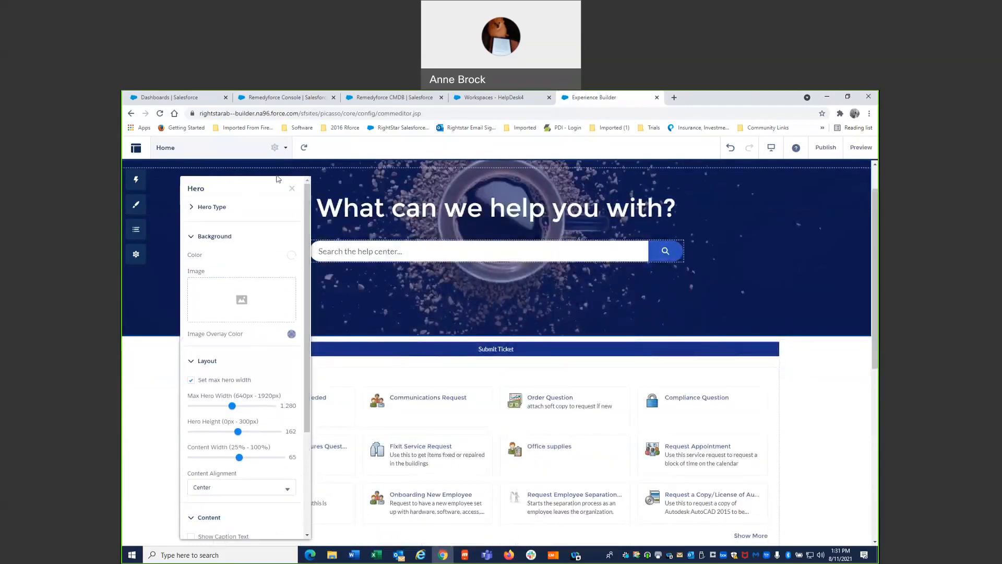
click(292, 190)
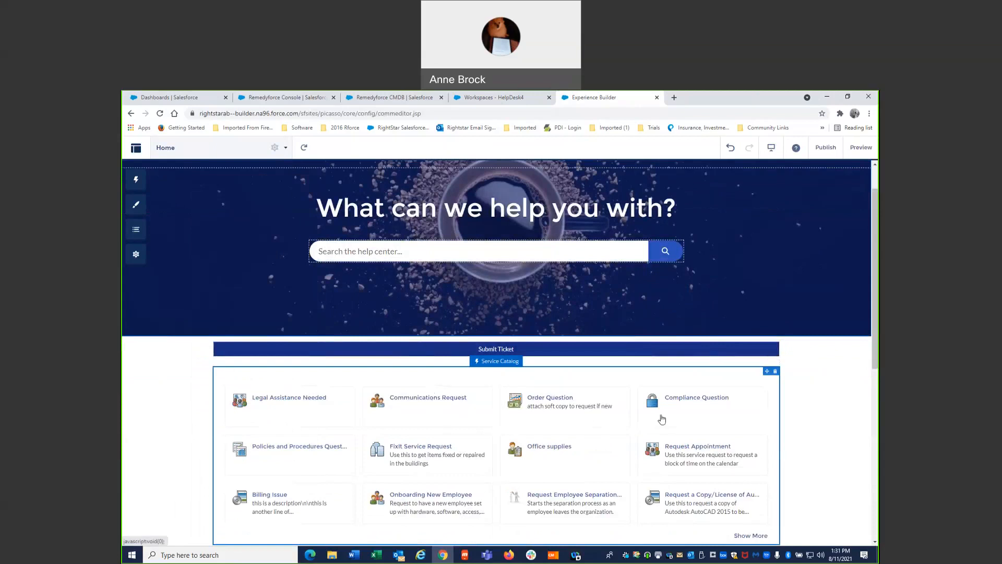
- Set the Service Catalog component's Number of Rows to 5 and look through its category options
click(768, 376)
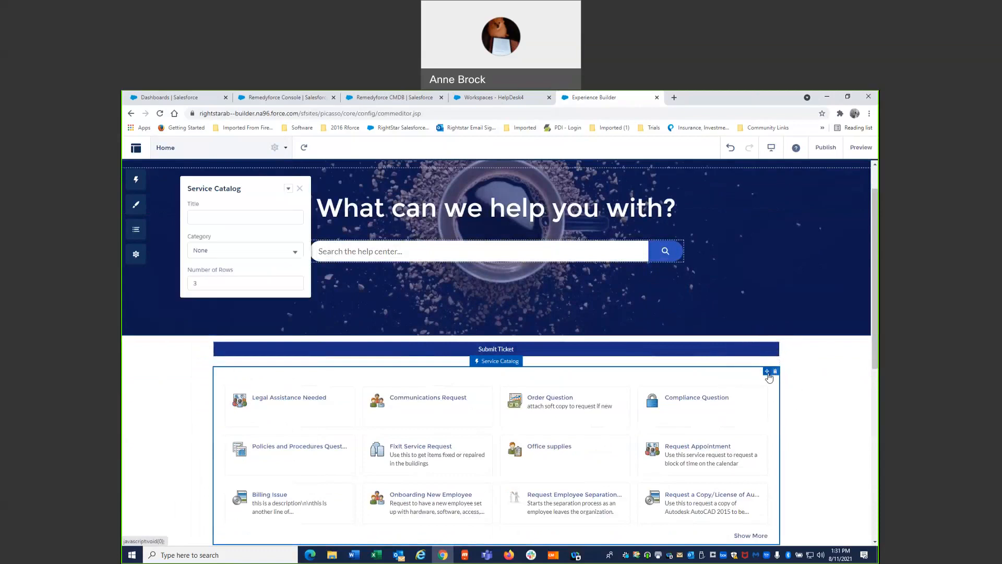
click(243, 282)
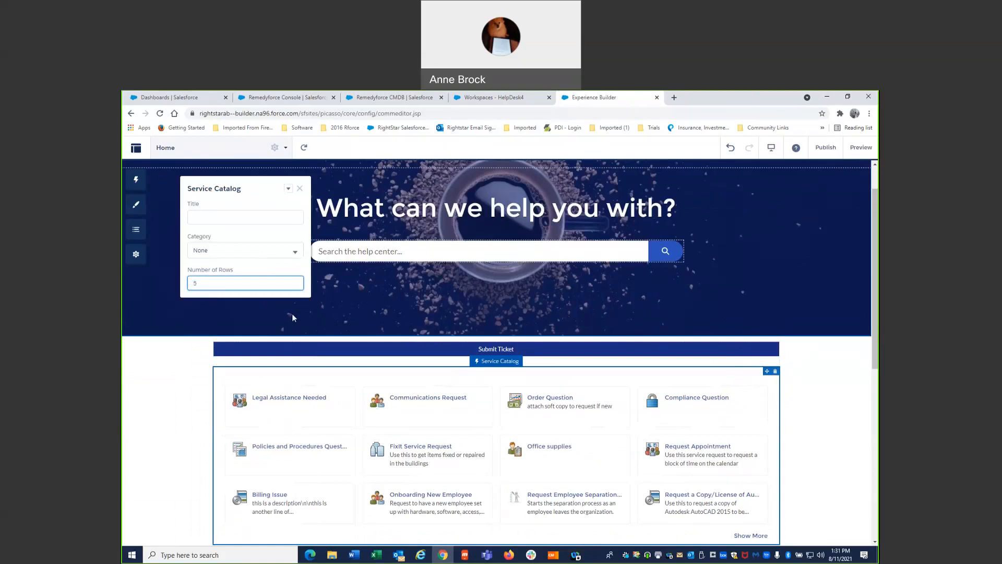
click(247, 256)
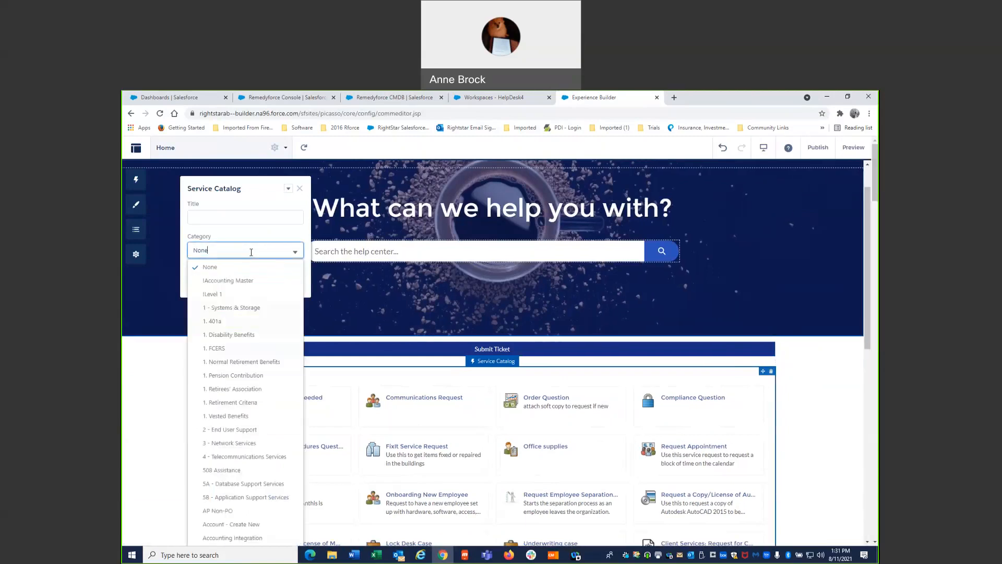
click(300, 188)
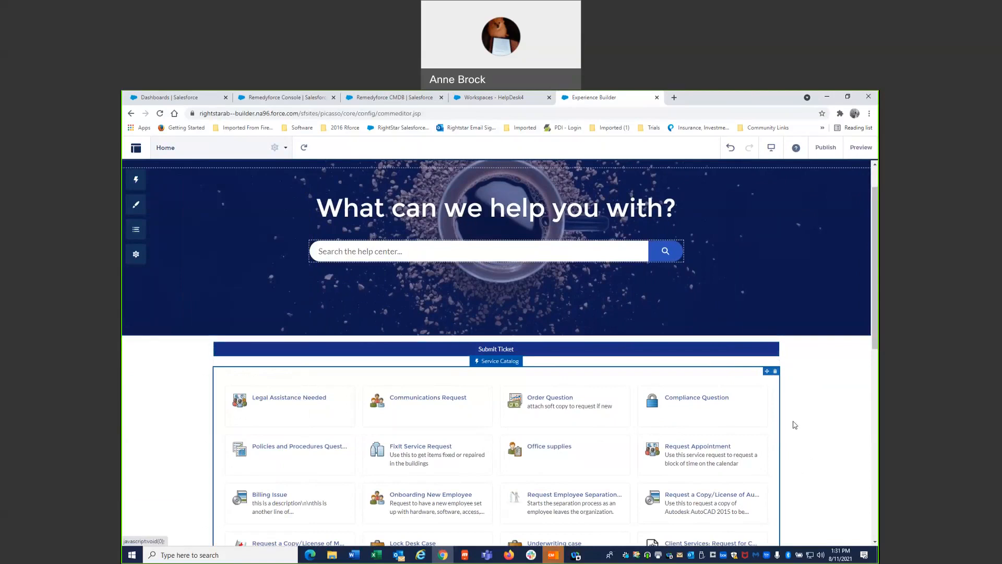
- Review the Home page from the Service Catalog through My Requests to the empty content and sidebar areas
scroll(793, 423, down, 3)
scroll(782, 401, down, 1)
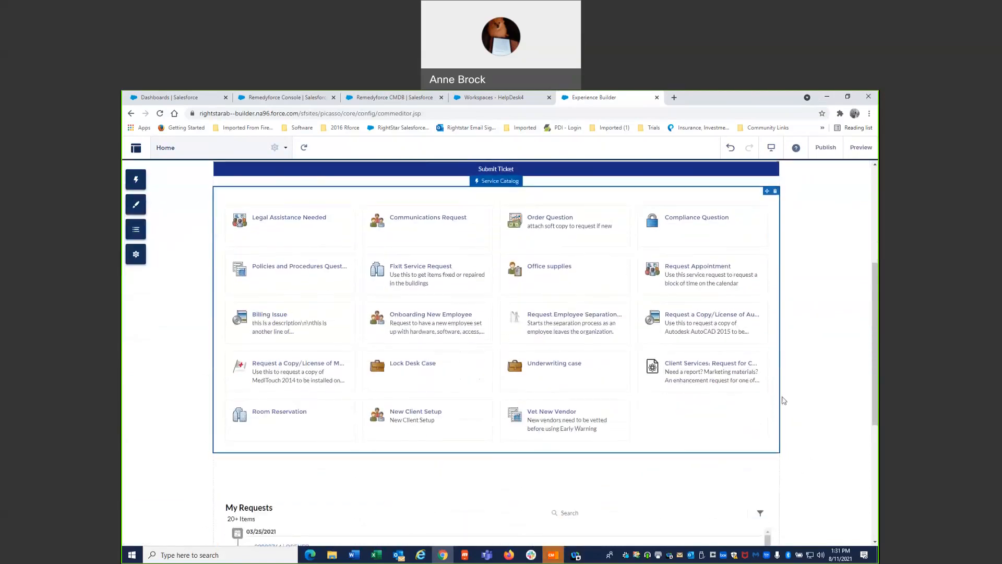
scroll(356, 403, down, 2)
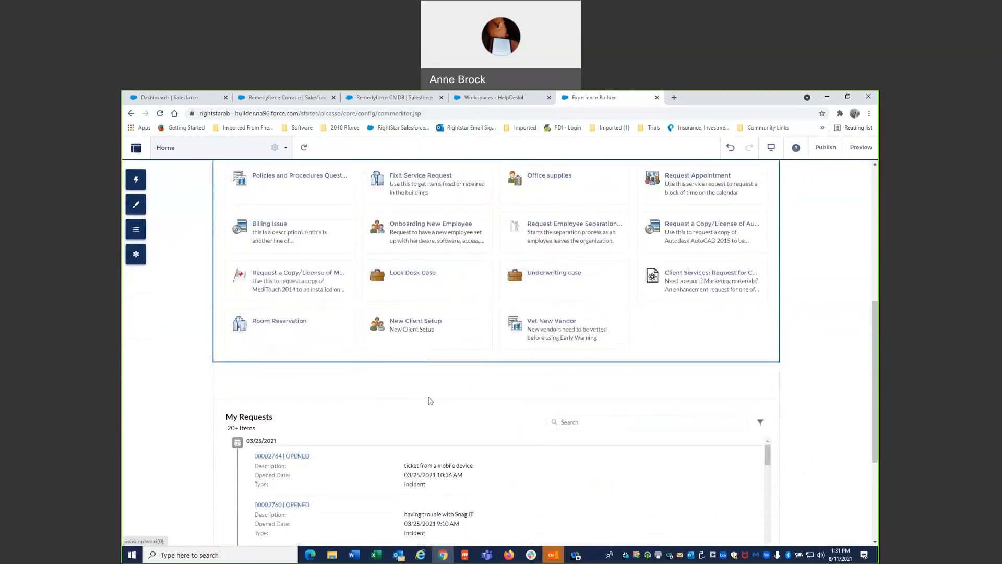
scroll(429, 401, up, 3)
scroll(430, 401, down, 6)
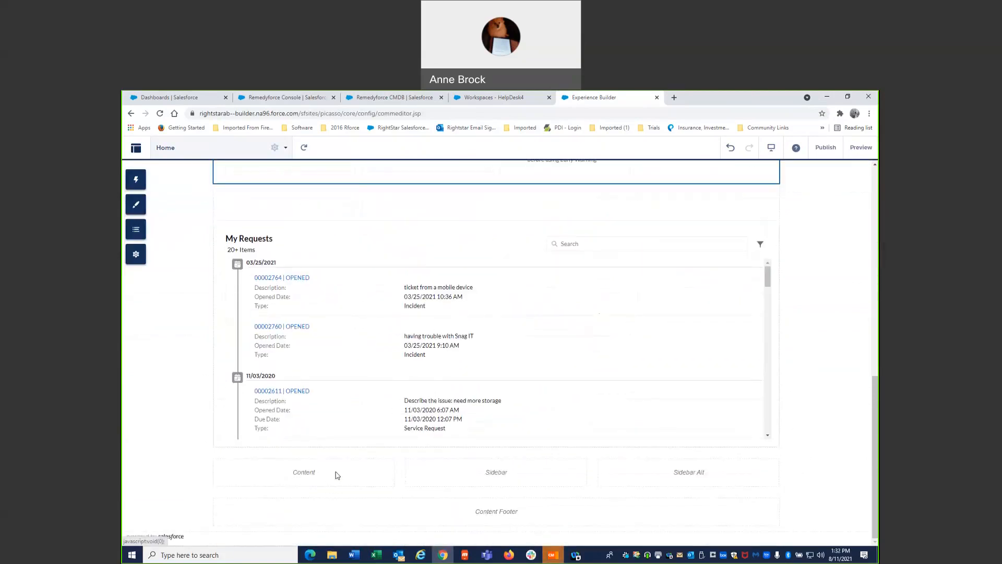
click(707, 463)
scroll(756, 371, up, 6)
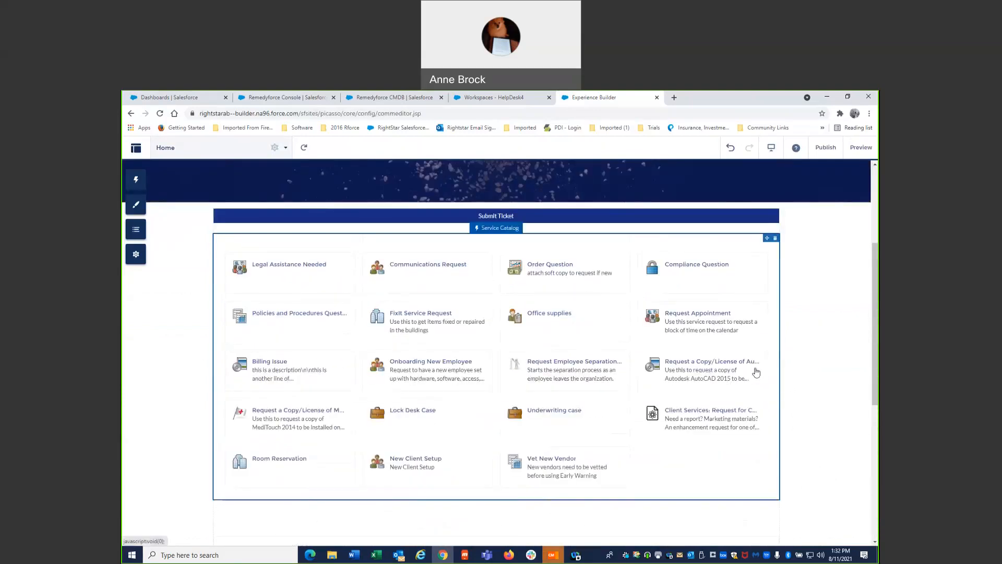
scroll(756, 371, up, 2)
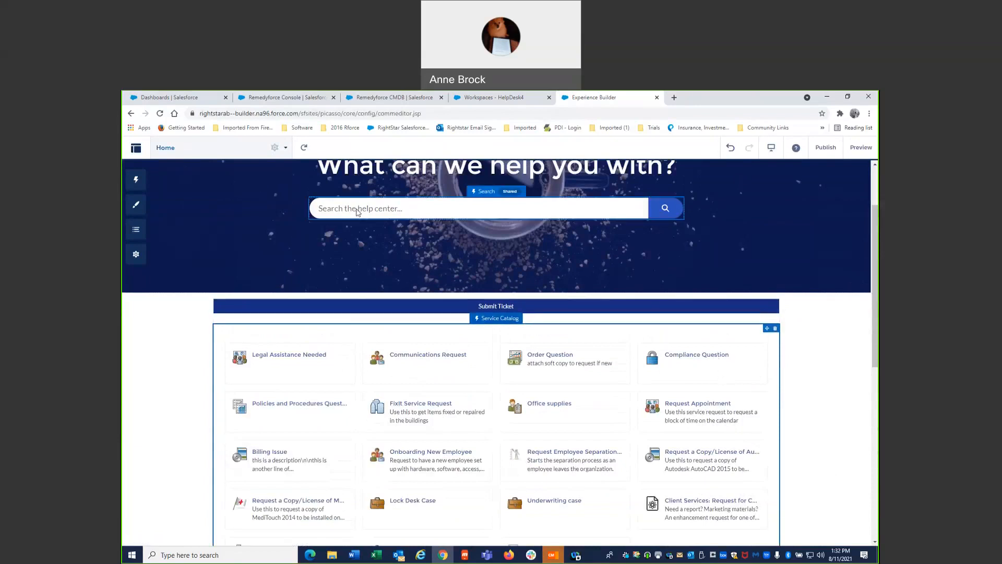
- Open the site's Search page for editing
click(358, 211)
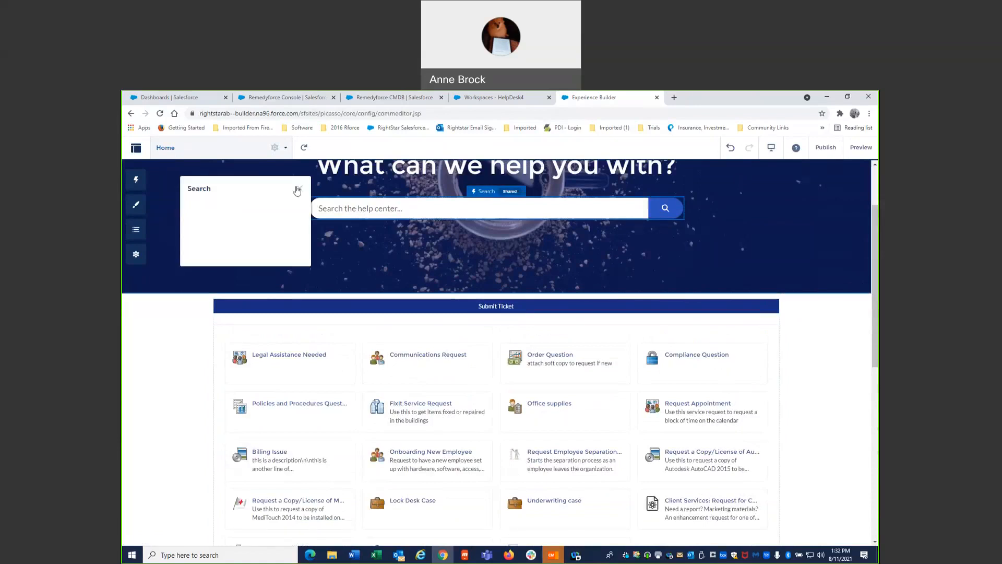
click(299, 189)
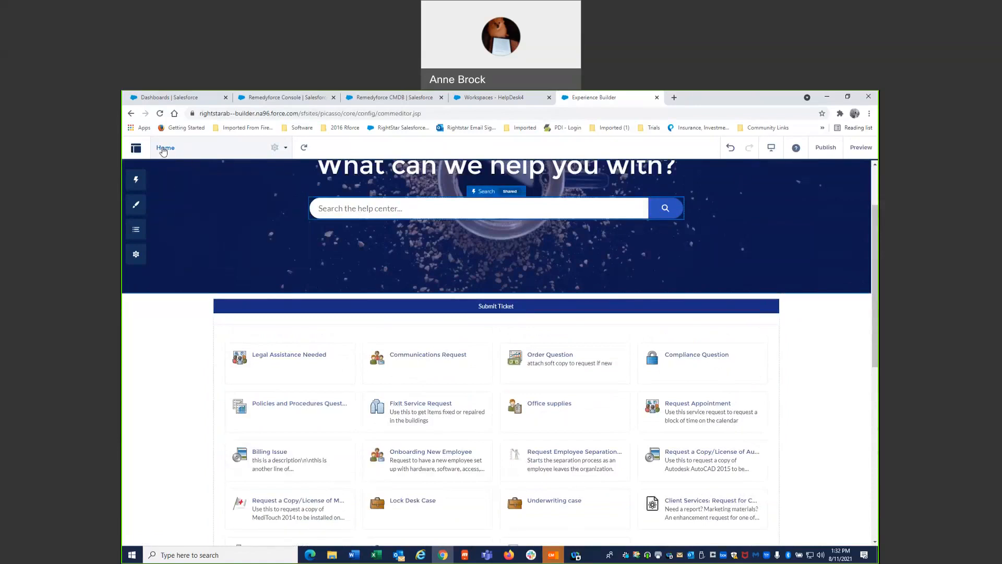
click(156, 149)
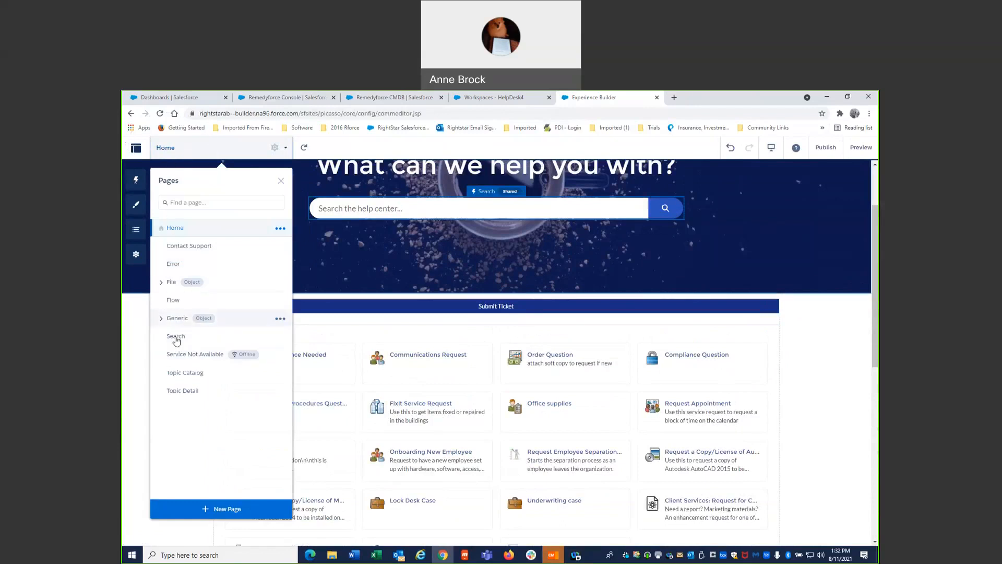
click(176, 337)
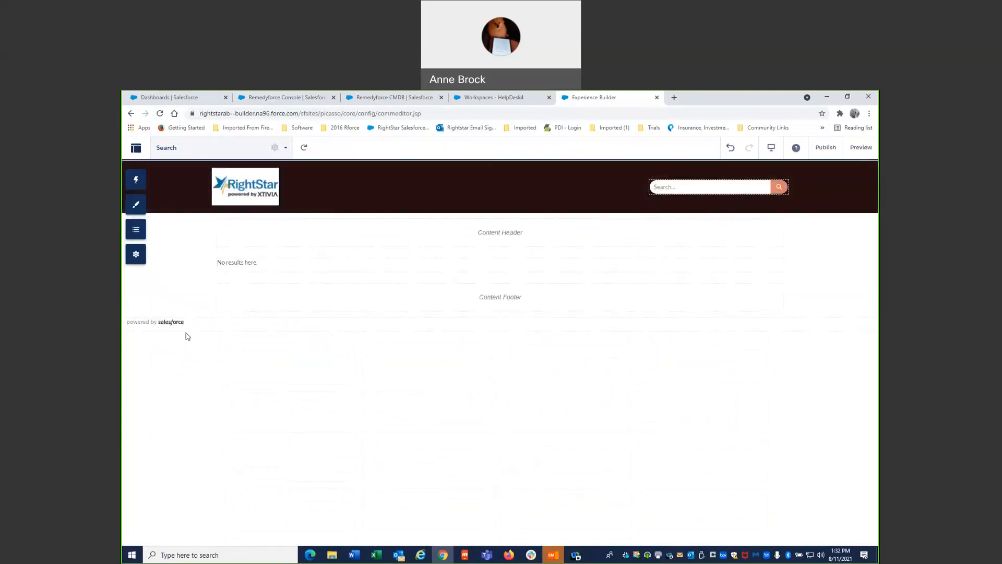
- Set the Compact Header's background color to a dark blue, rgb(14, 51, 125)
click(538, 209)
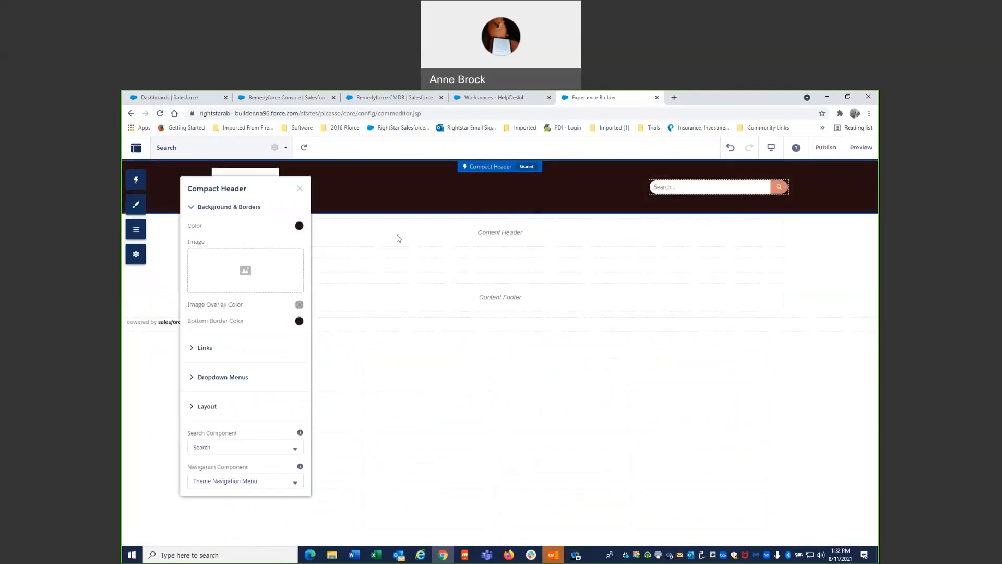
click(299, 227)
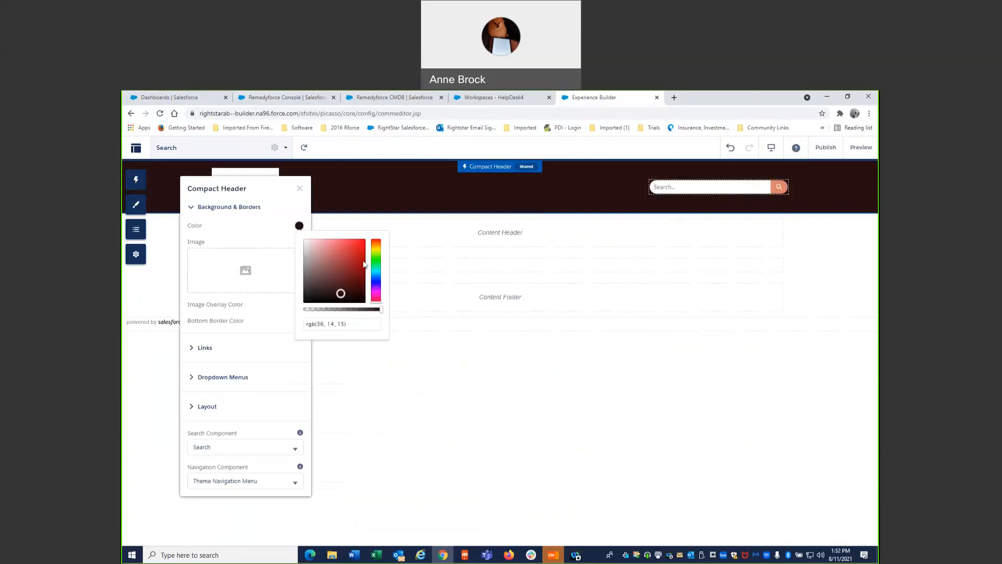
click(358, 271)
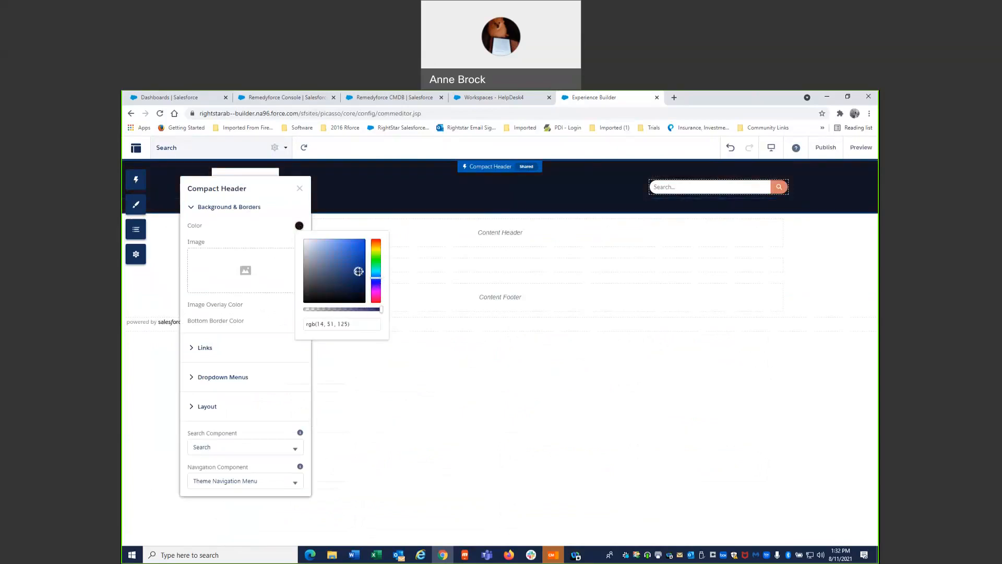
click(300, 189)
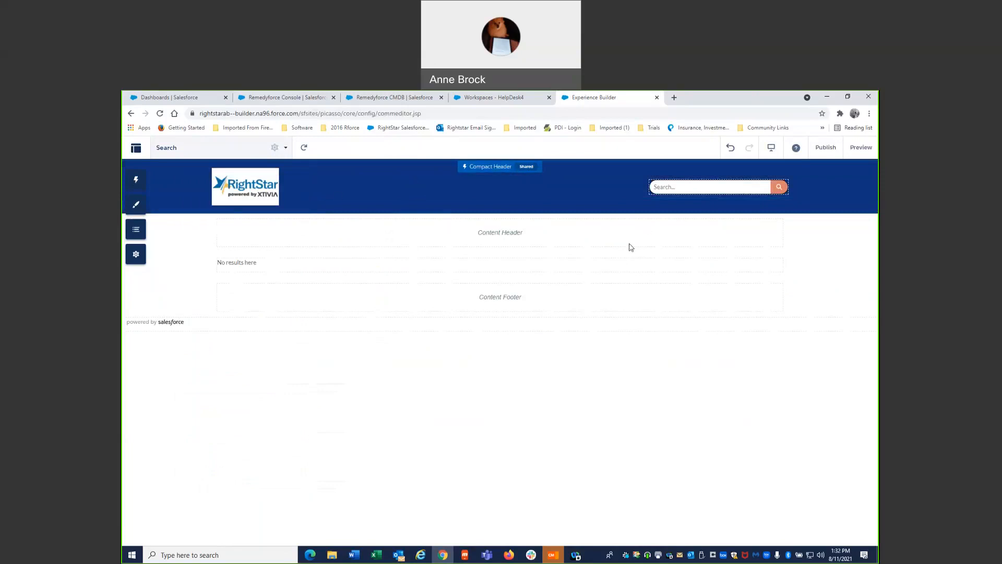
- Change the object of the KnowledgeArticleVersion tab in Global Search Results to Incidents and save it as publicly available
click(680, 263)
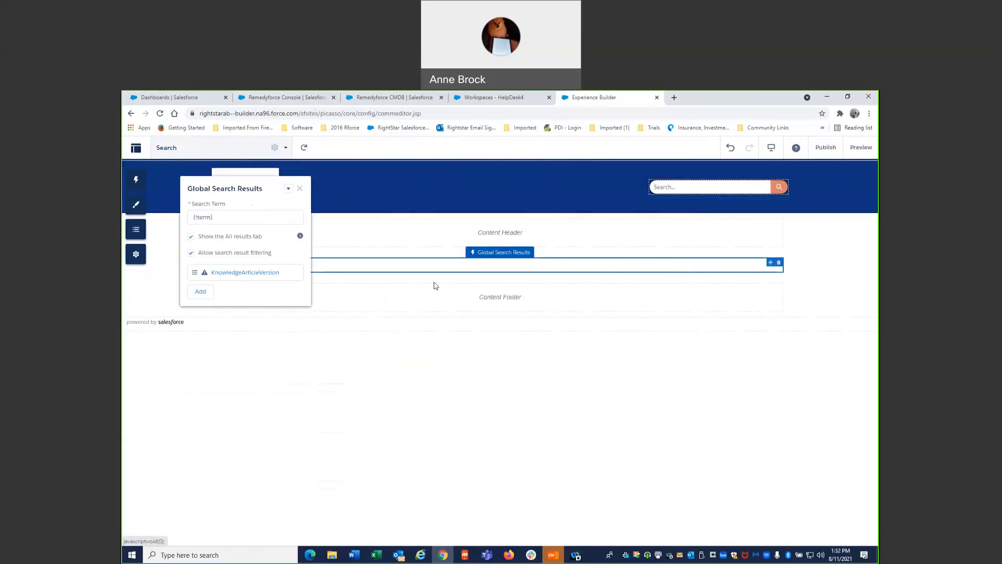
click(242, 276)
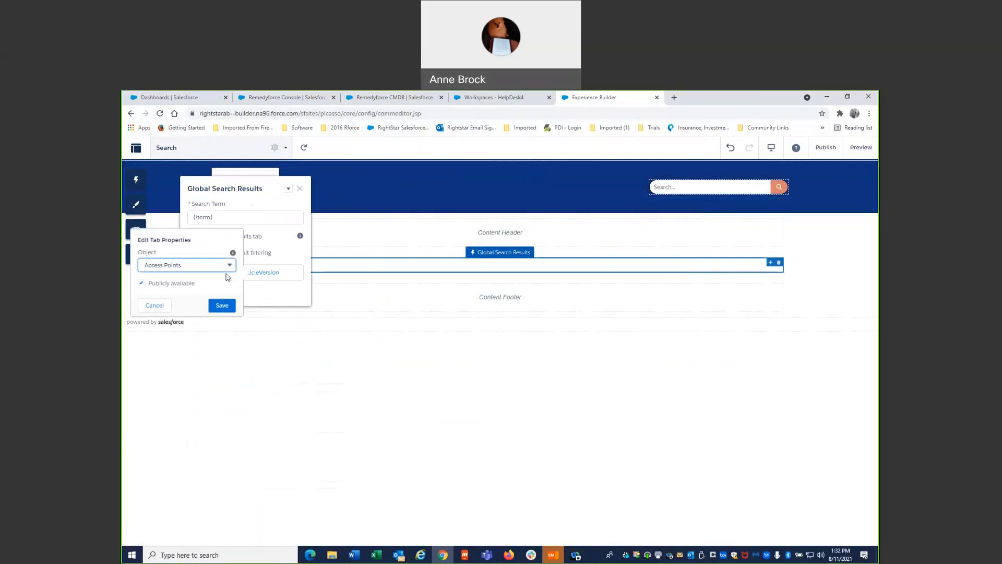
text(inc)
key(Down)
click(228, 262)
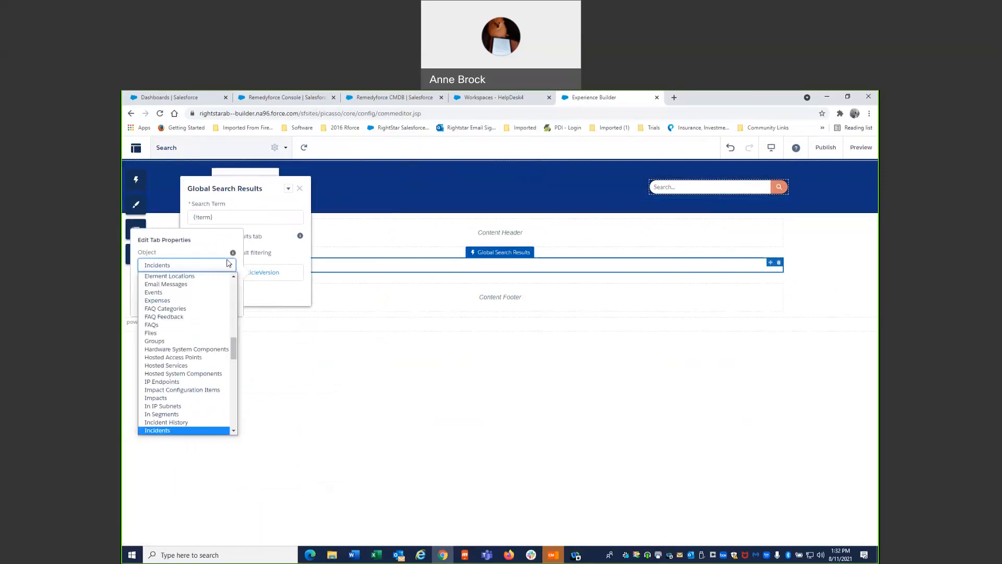
scroll(159, 432, down, 1)
click(161, 430)
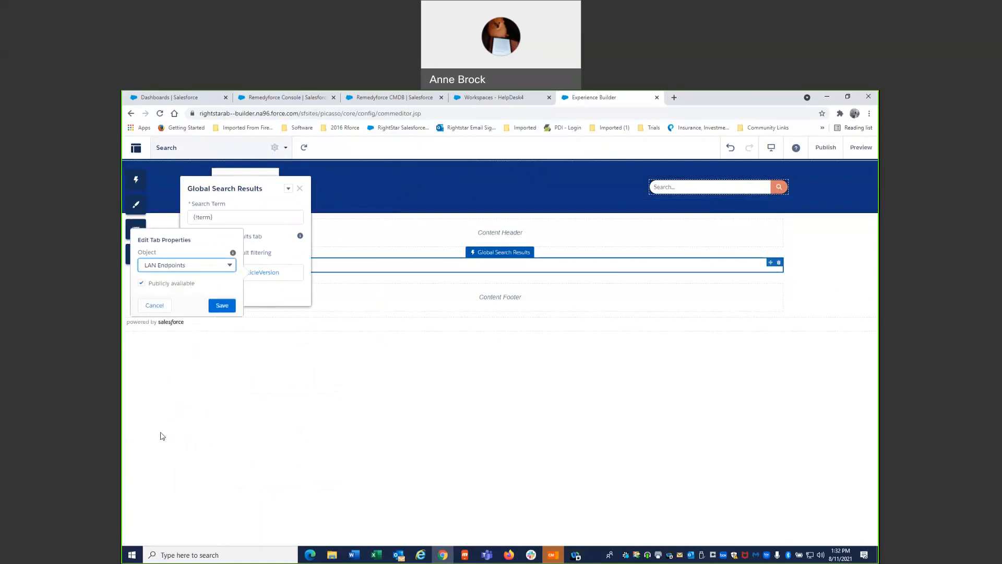
key(Up)
key(Up)
click(221, 305)
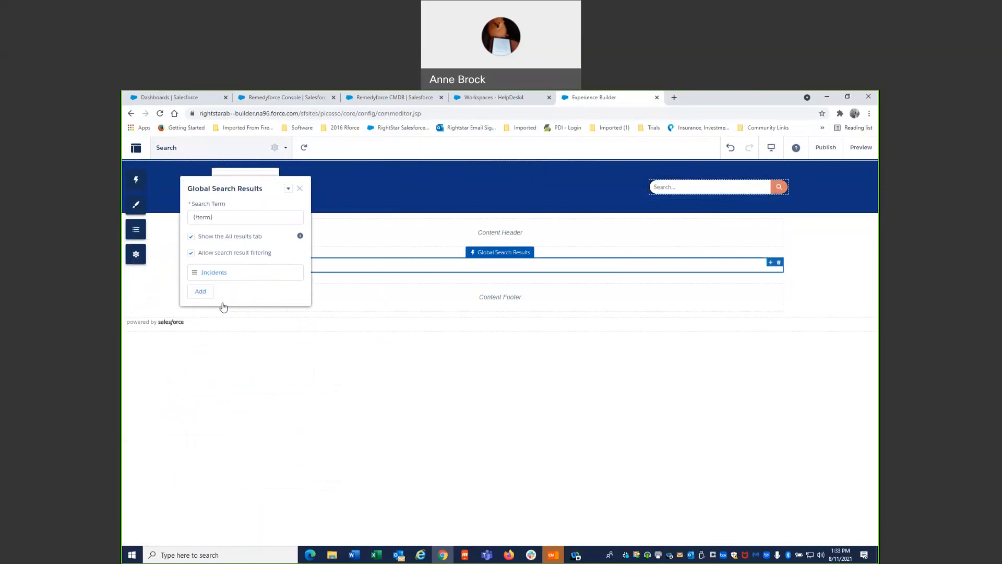
- Add a publicly available Knowledge Articles tab to the Global Search Results component
click(202, 291)
click(224, 293)
key(k)
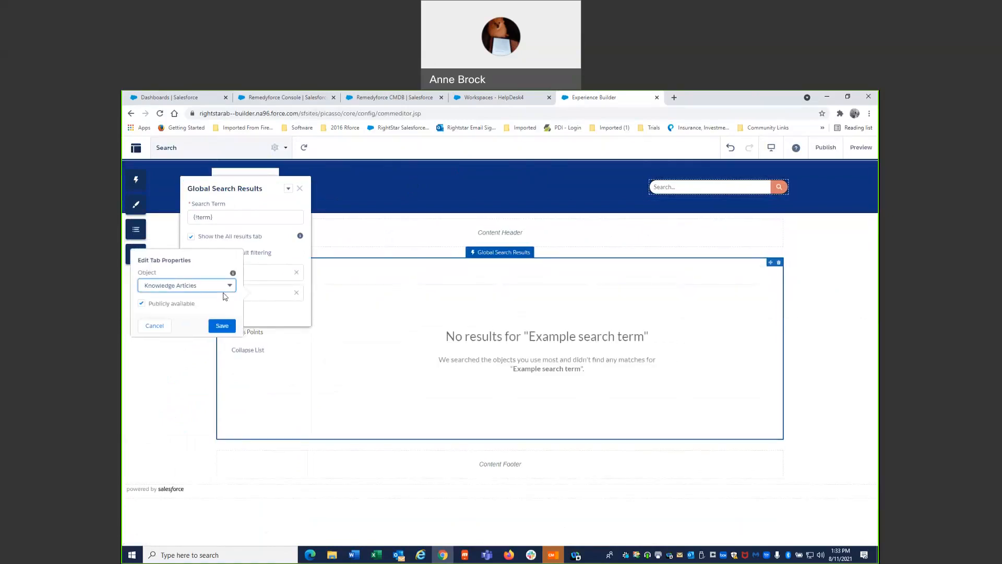
click(222, 325)
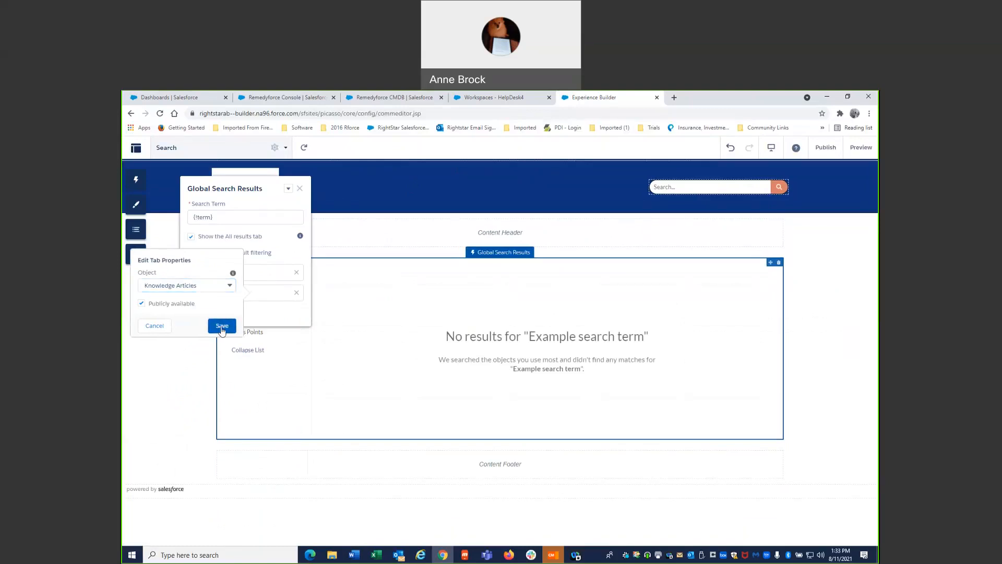
- Add a publicly available Base Elements tab to Global Search Results and move Knowledge Articles ahead of Incidents
click(199, 312)
click(227, 313)
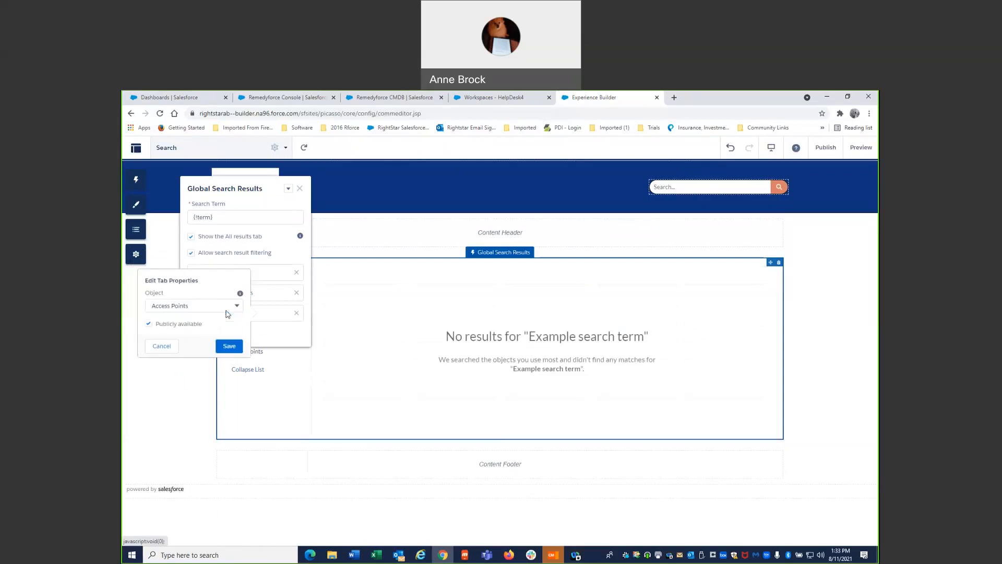
click(221, 346)
drag(196, 292, 200, 273)
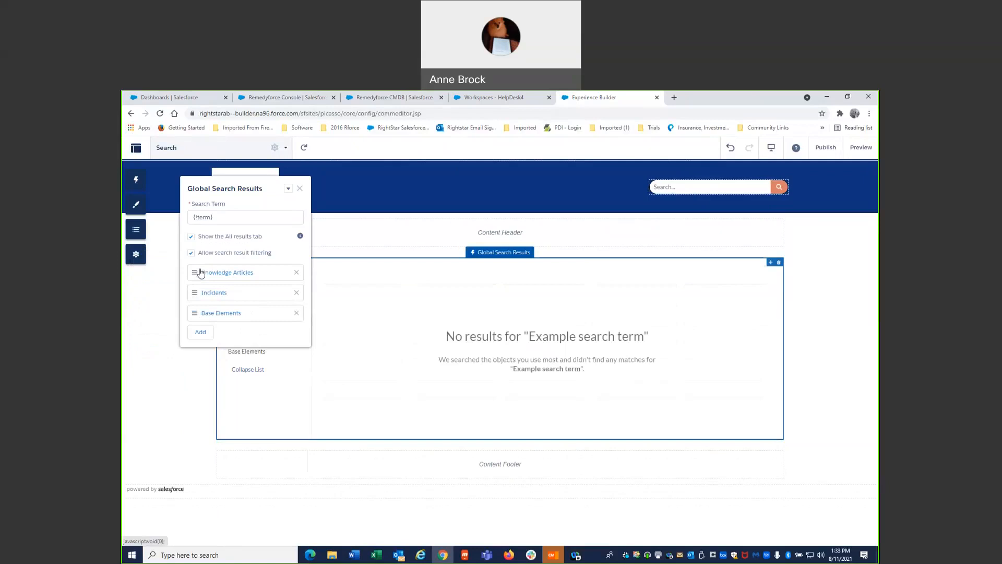
- Close the Global Search Results properties and switch to the Home page
click(300, 189)
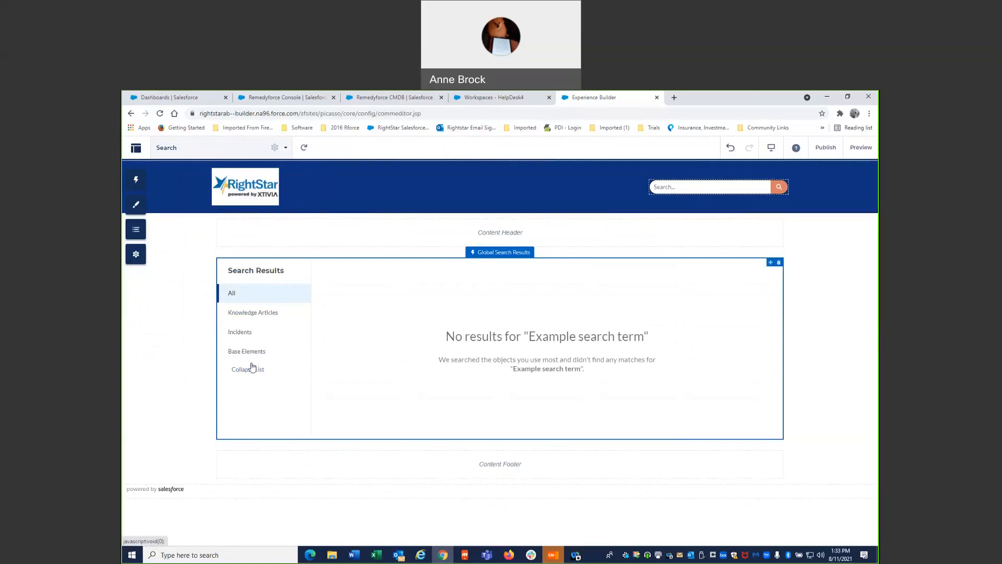
click(163, 147)
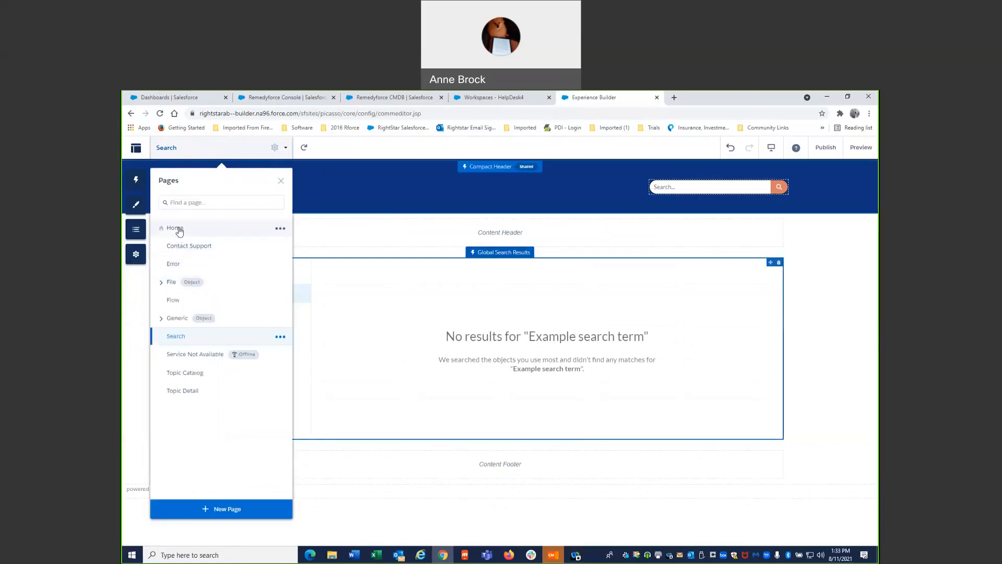
click(179, 231)
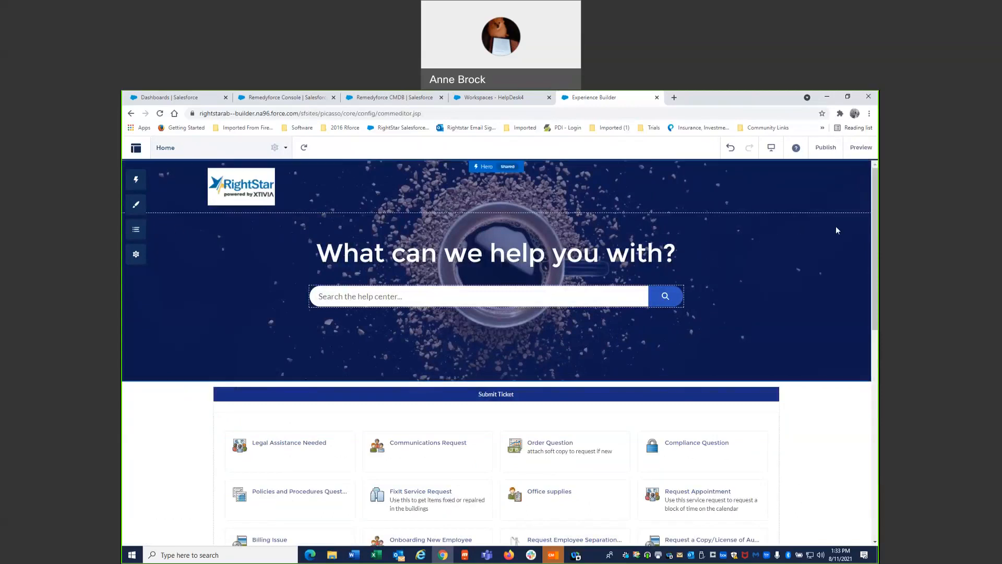
- Preview the Home page from the hero banner down to the service catalog, and return to the builder
click(860, 148)
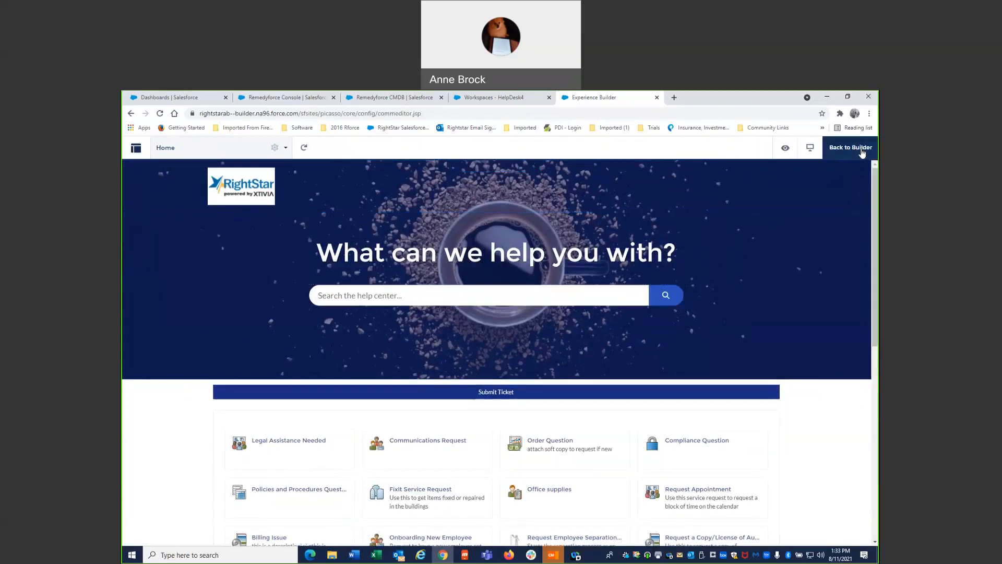
scroll(820, 290, down, 7)
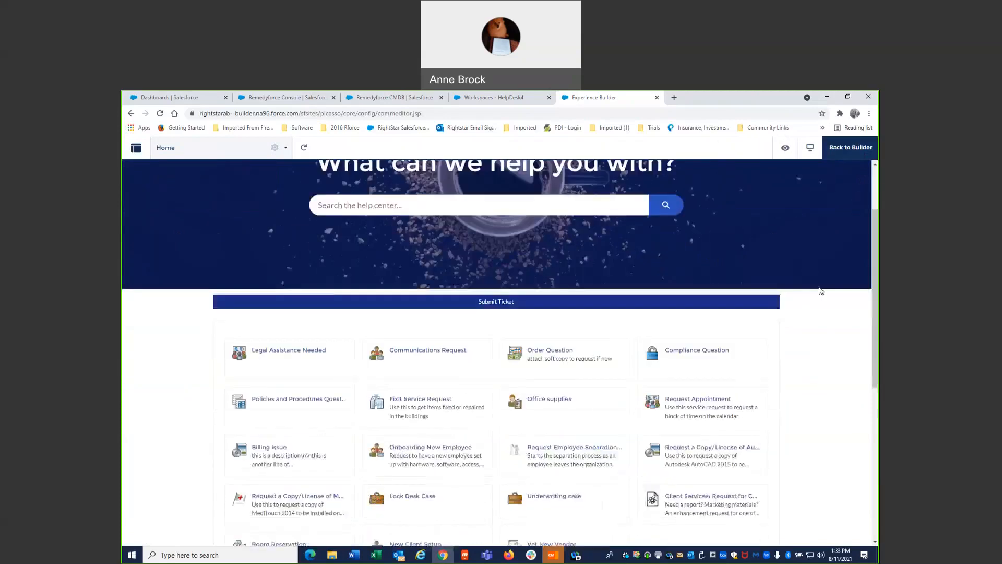
scroll(820, 290, up, 8)
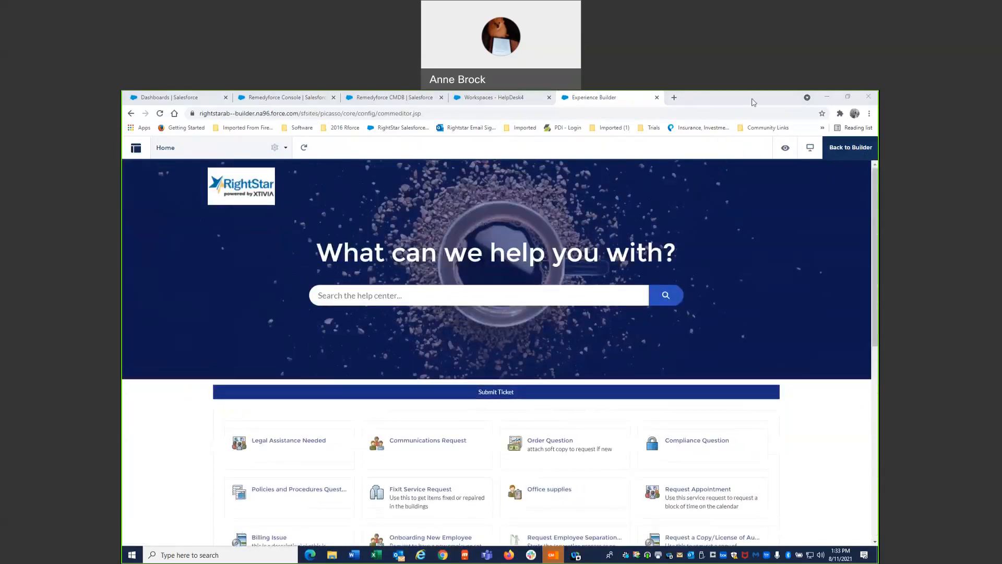
click(860, 149)
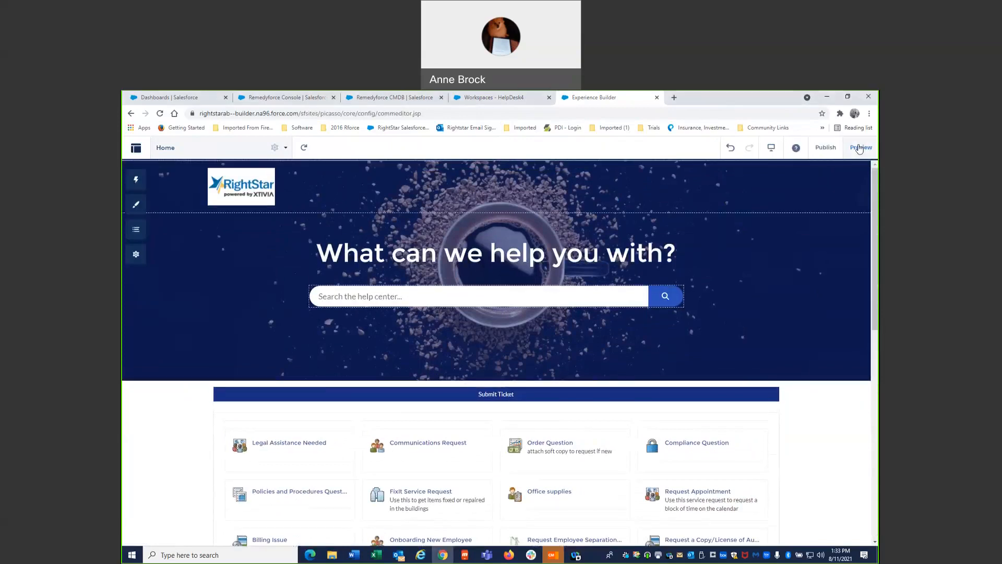
- Review the theme's images and Theme Settings, and the component structure of the Home page
click(143, 207)
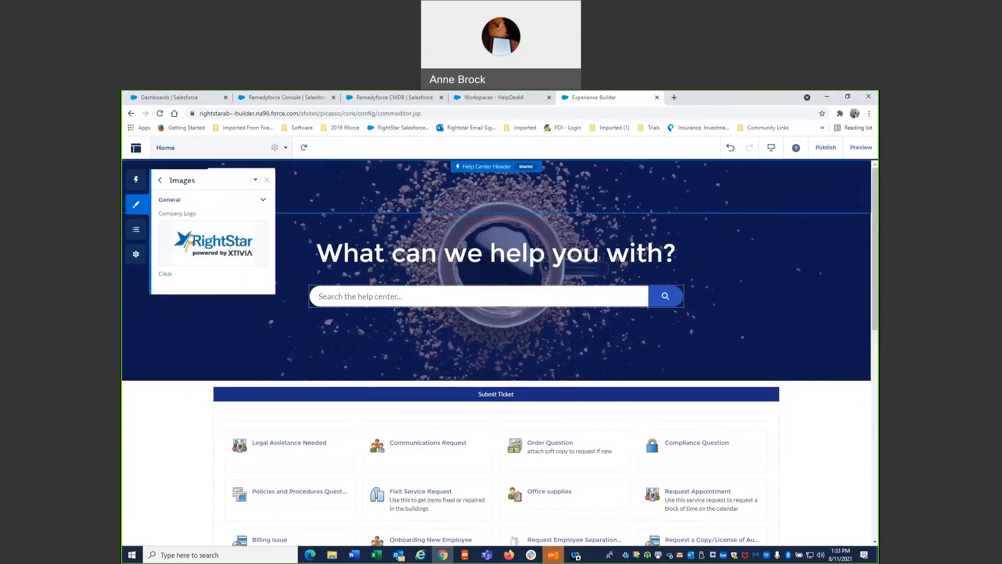
click(263, 199)
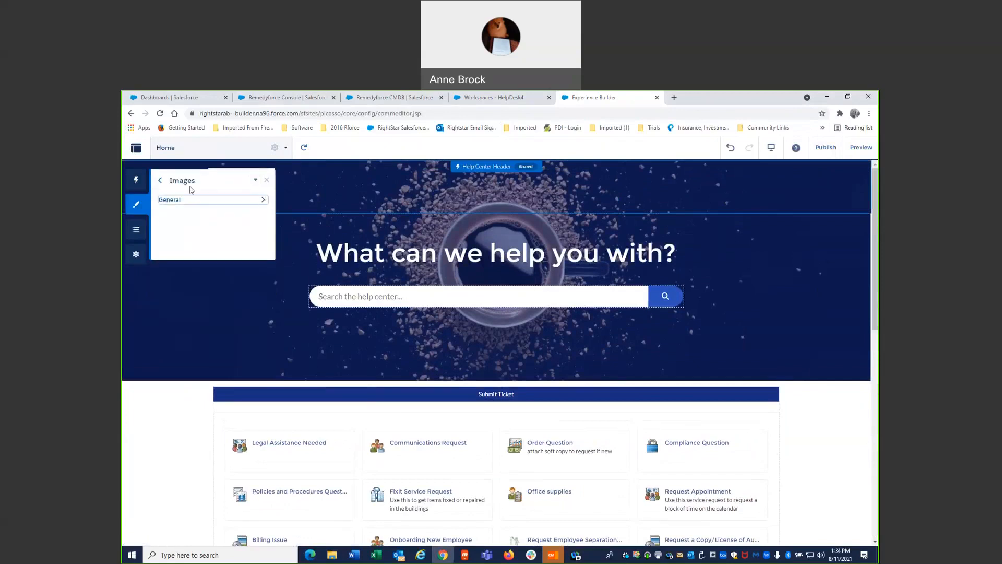
click(163, 182)
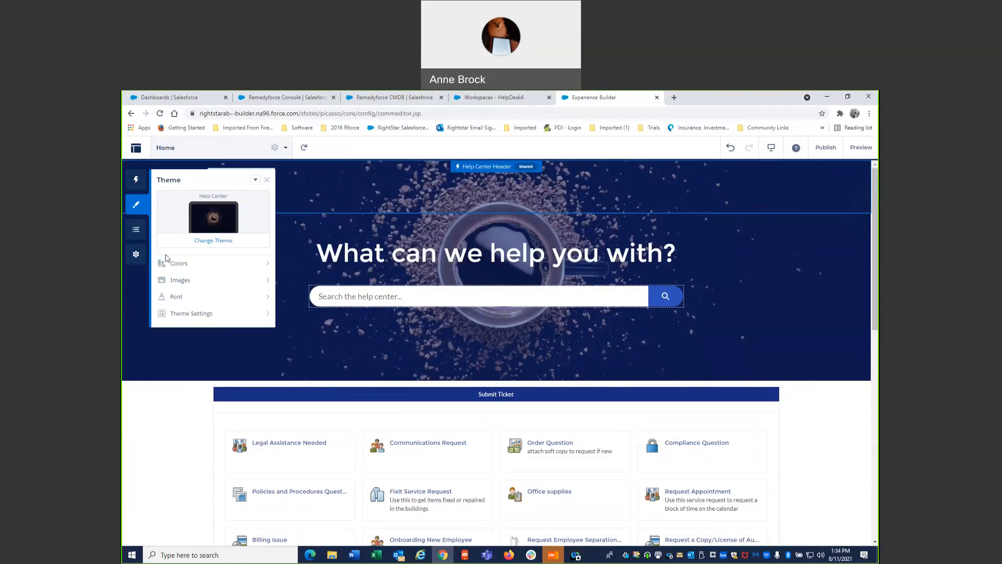
click(249, 315)
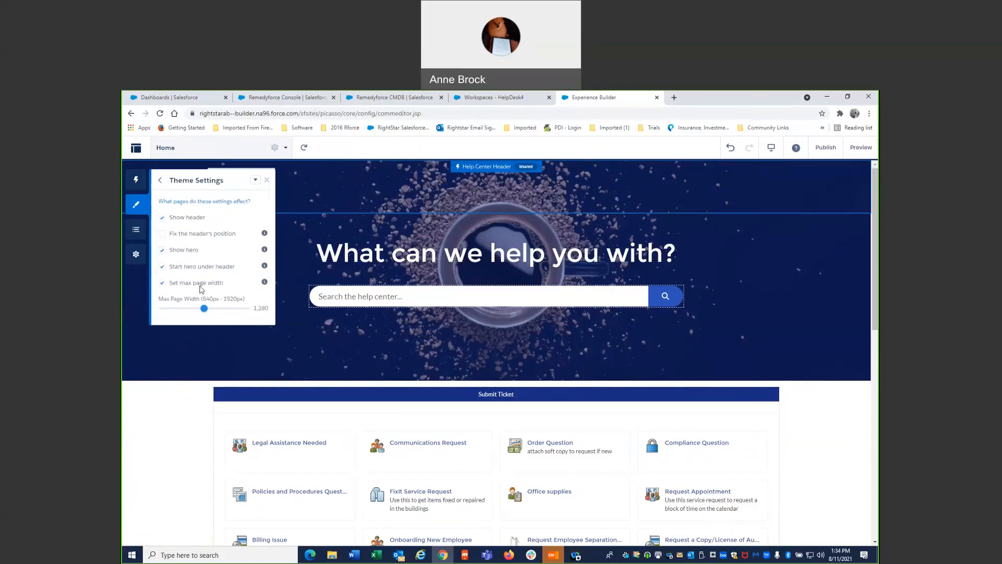
click(163, 182)
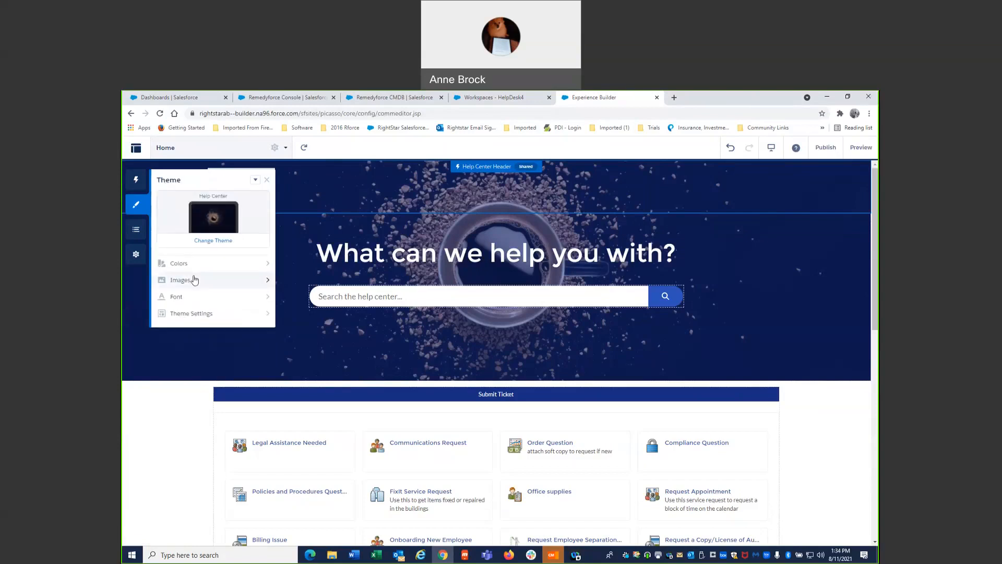
click(137, 232)
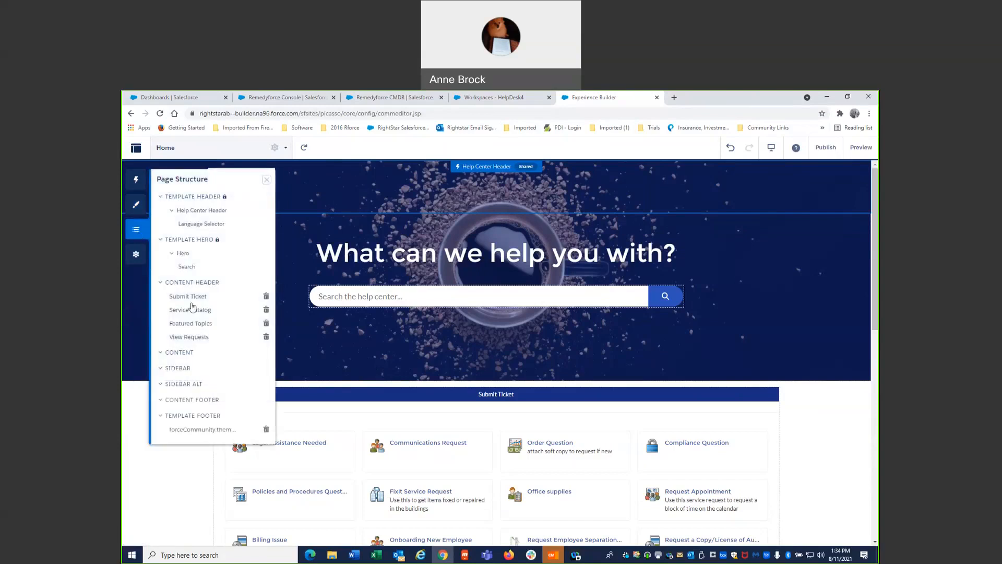
- Disable public access to the HelpDesk4 site in its general settings
click(137, 256)
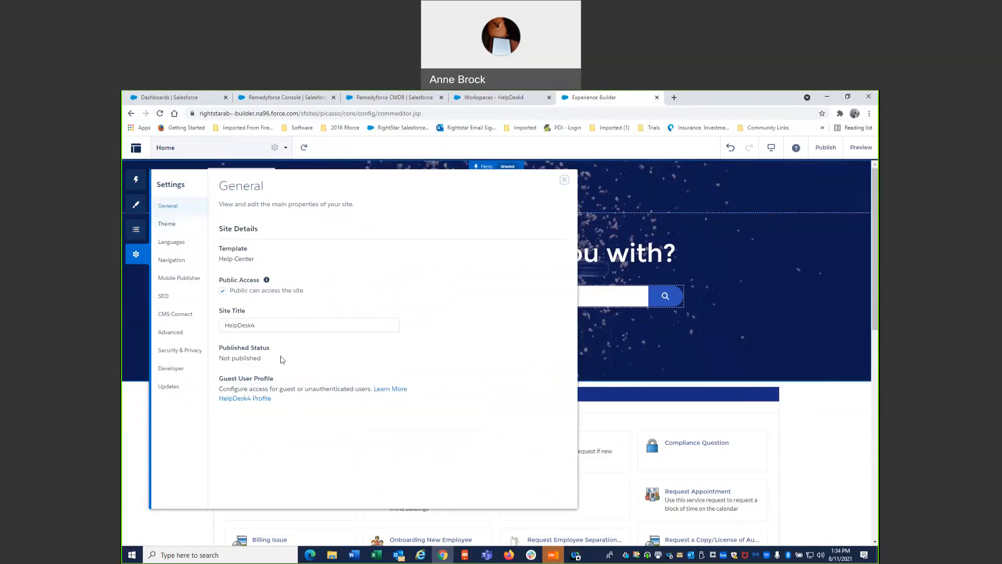
double_click(261, 322)
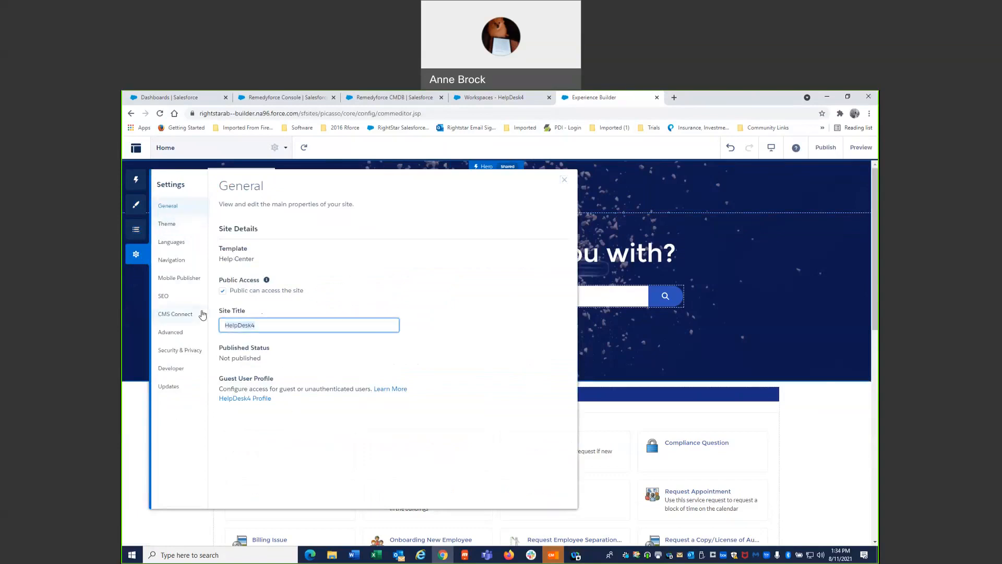
click(222, 290)
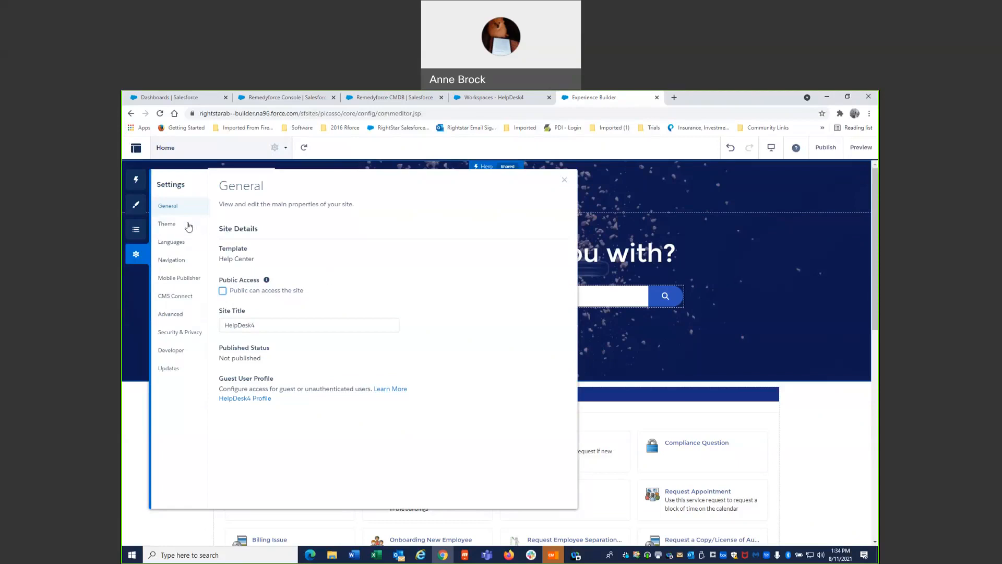
- Review the site's Theme, Languages, Advanced, and Security & Privacy settings, recheck the General settings, and close the settings
click(187, 226)
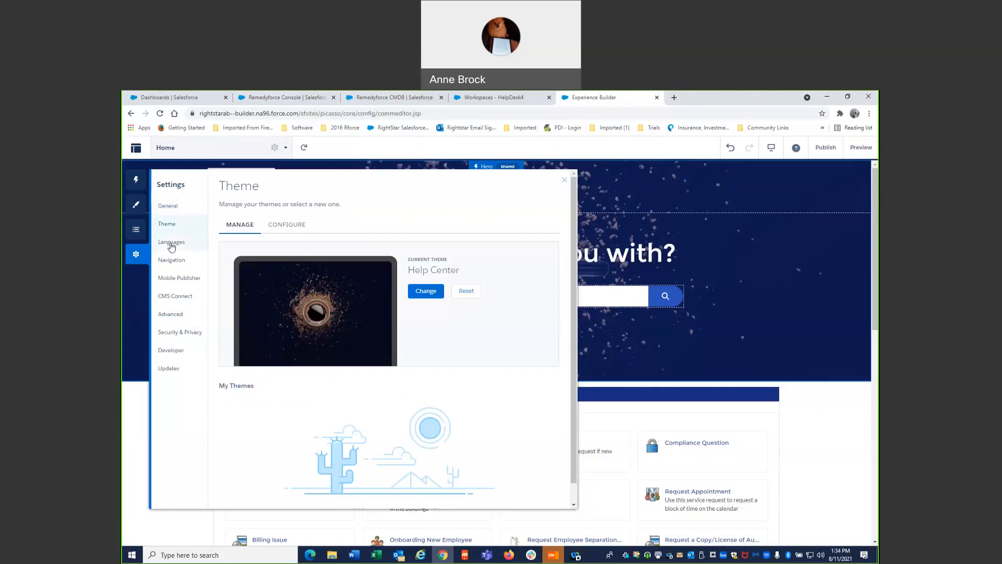
click(171, 244)
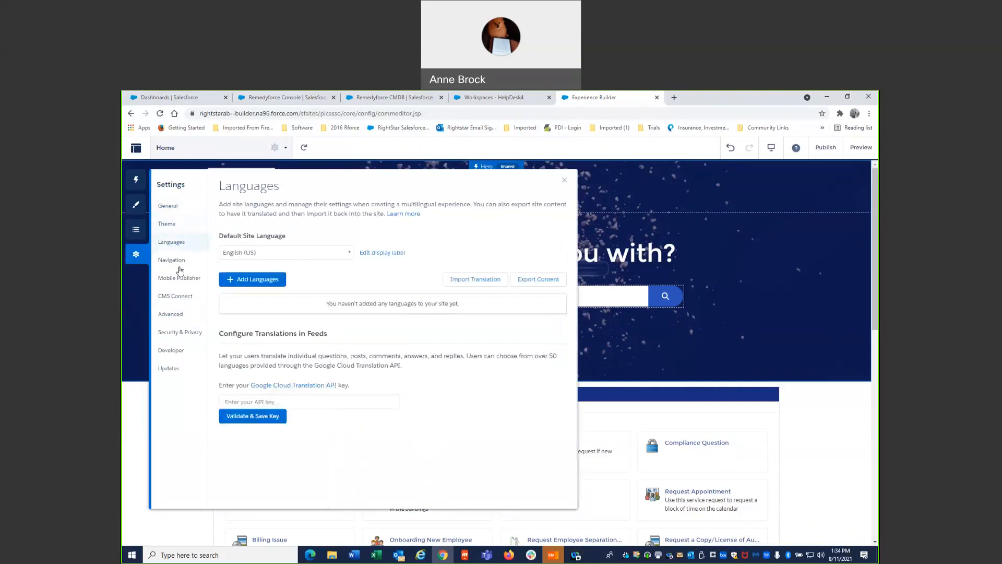
click(179, 263)
click(182, 280)
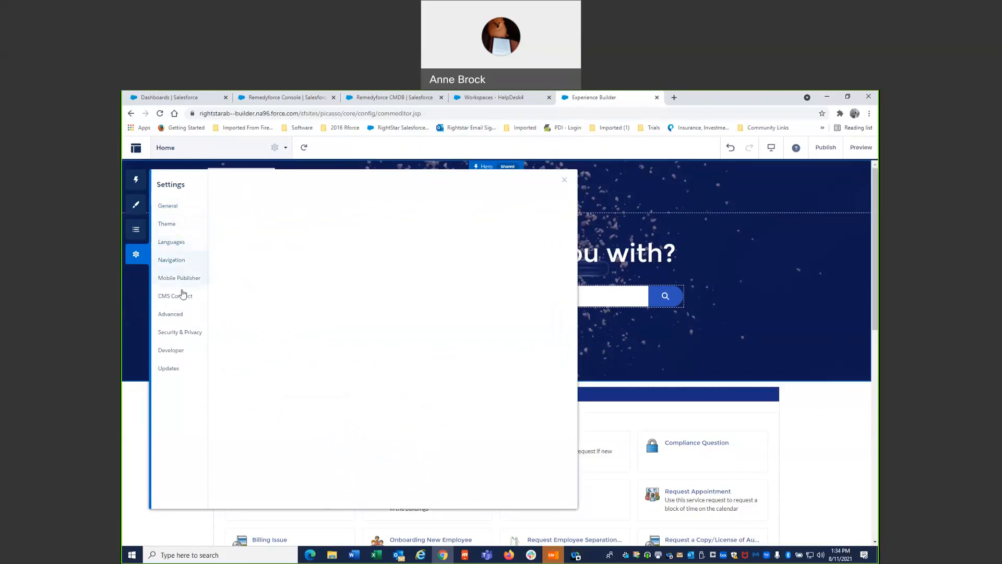
click(179, 315)
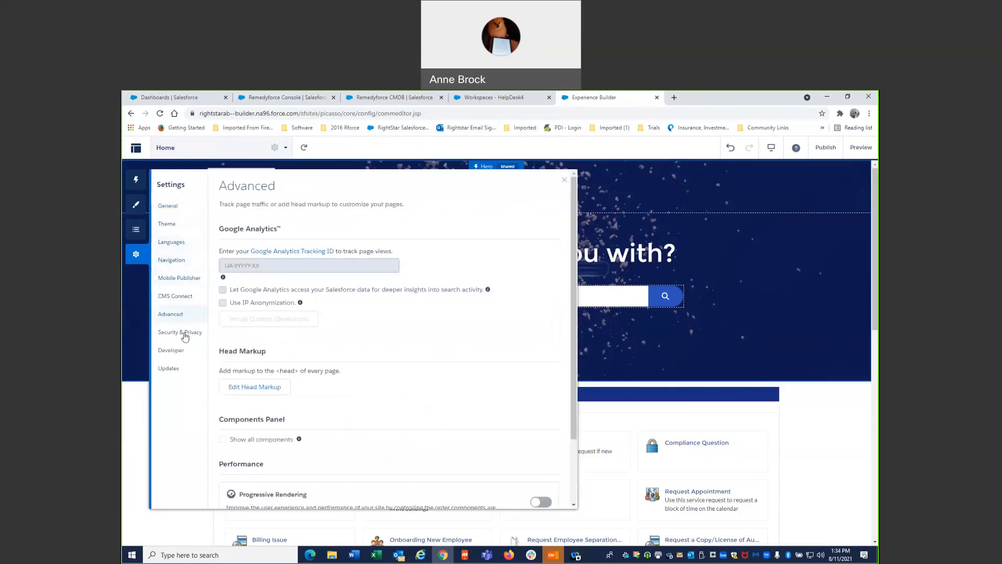
click(185, 337)
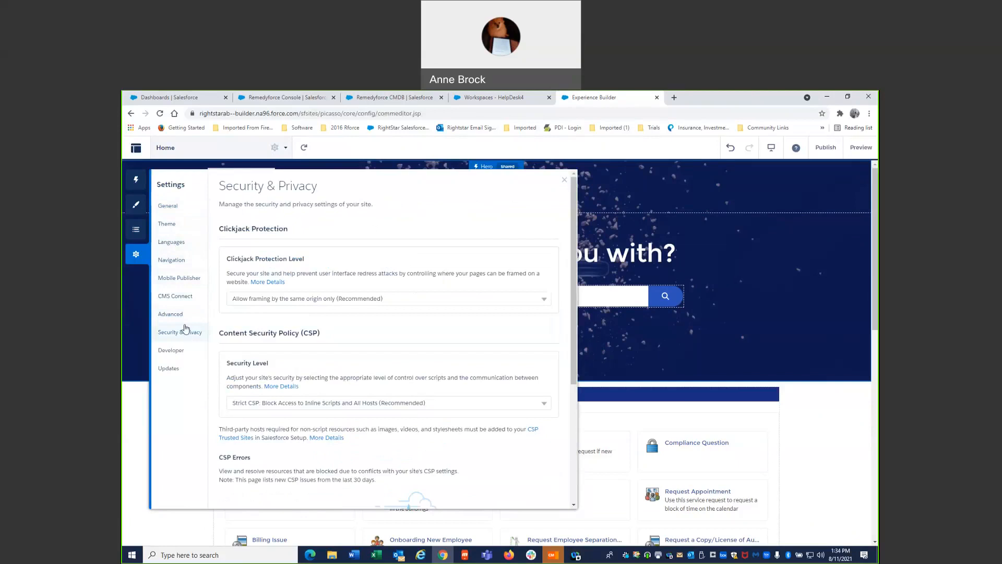
click(183, 319)
scroll(342, 341, down, 2)
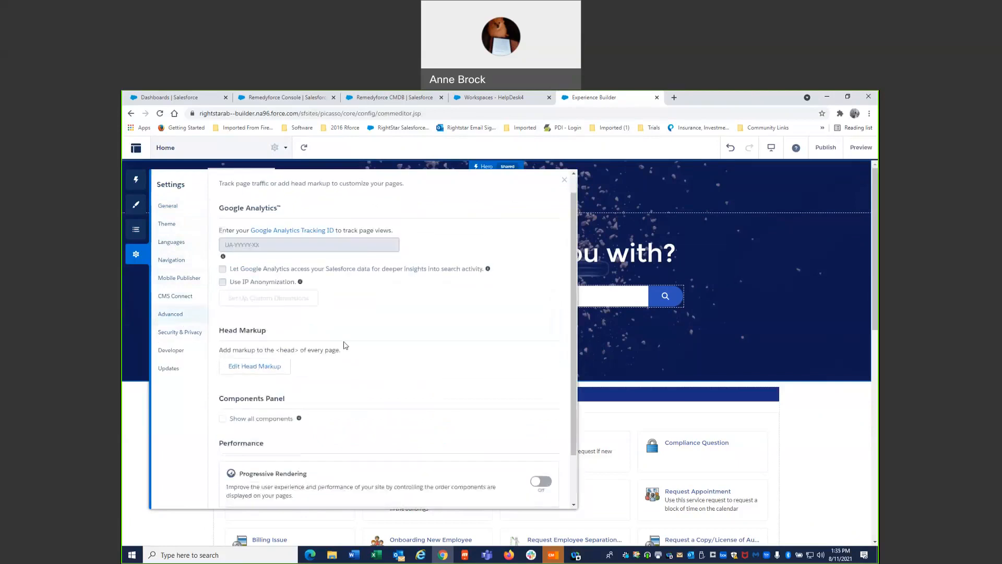
scroll(345, 346, up, 1)
scroll(345, 346, up, 1)
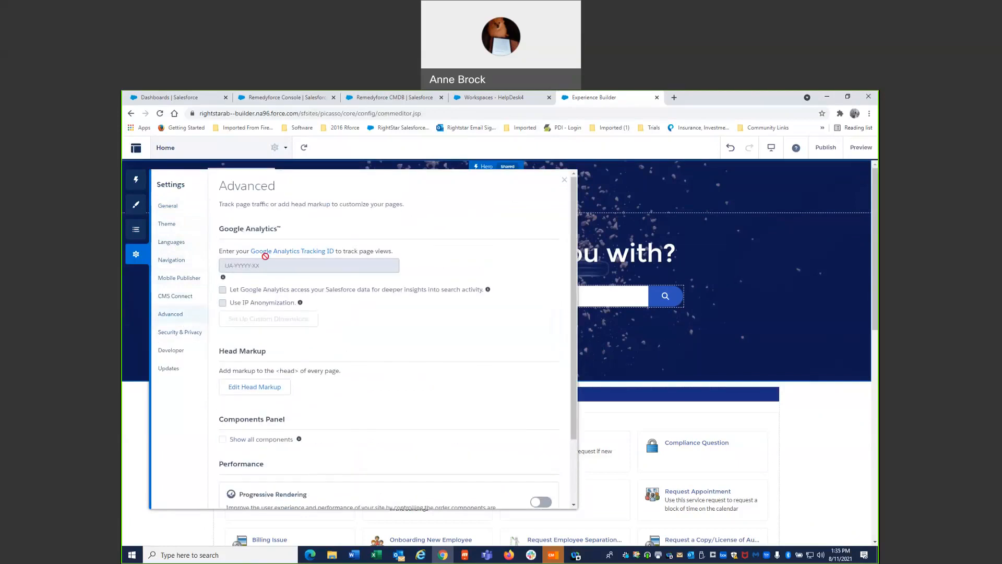
click(166, 205)
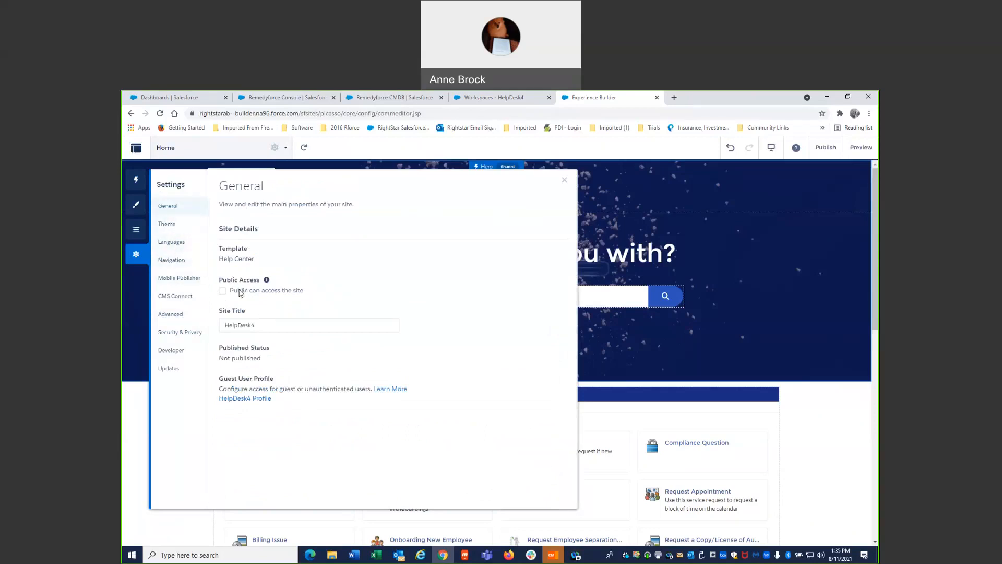
click(564, 180)
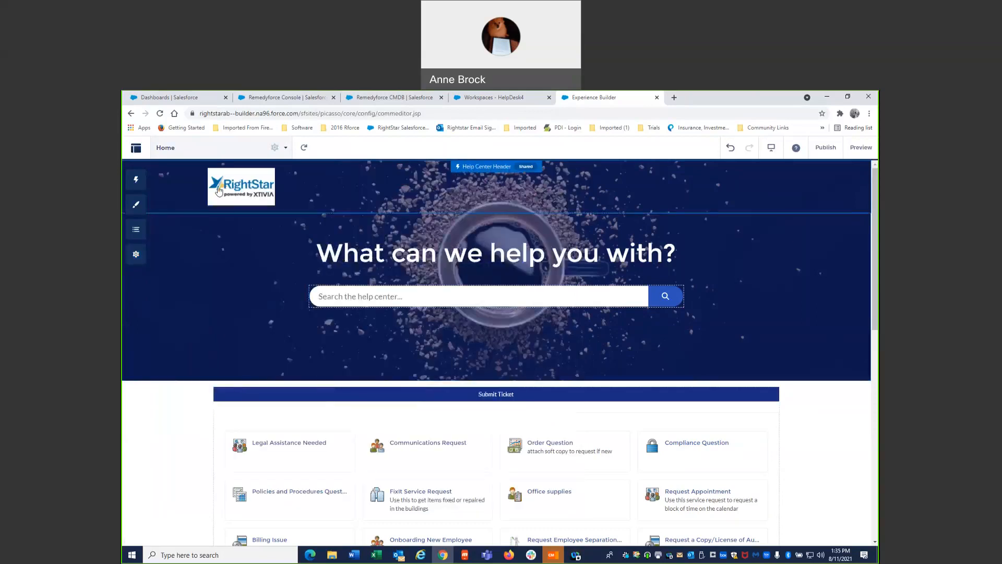
- Open the HelpDesk4 Administration workspace and turn off the welcome email for new members in the email settings
click(137, 150)
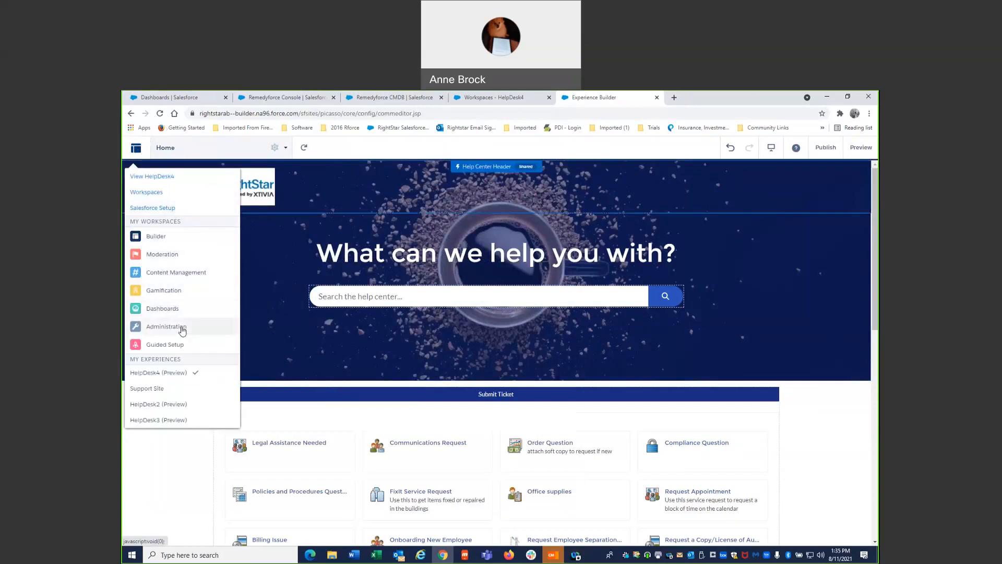
click(166, 326)
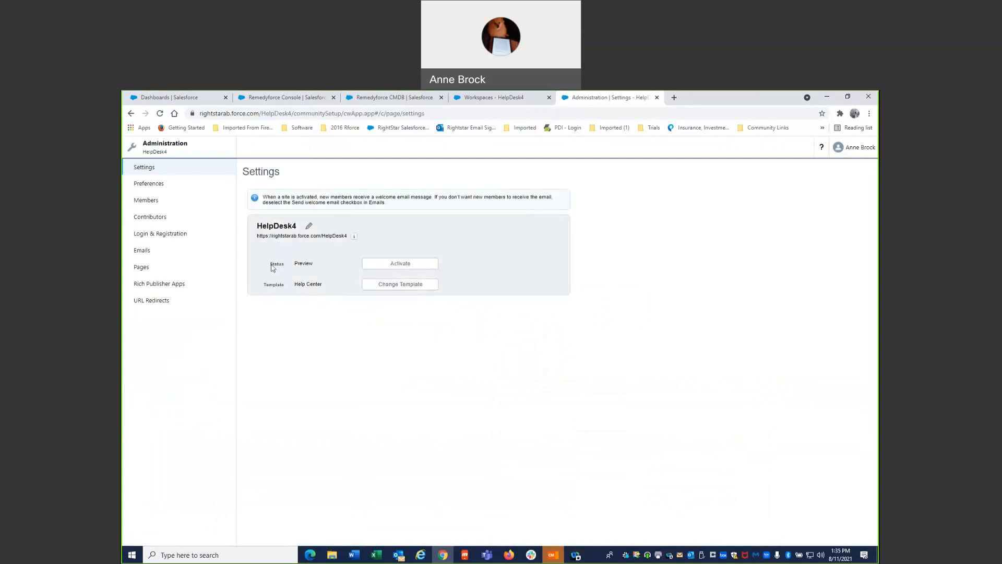
click(152, 254)
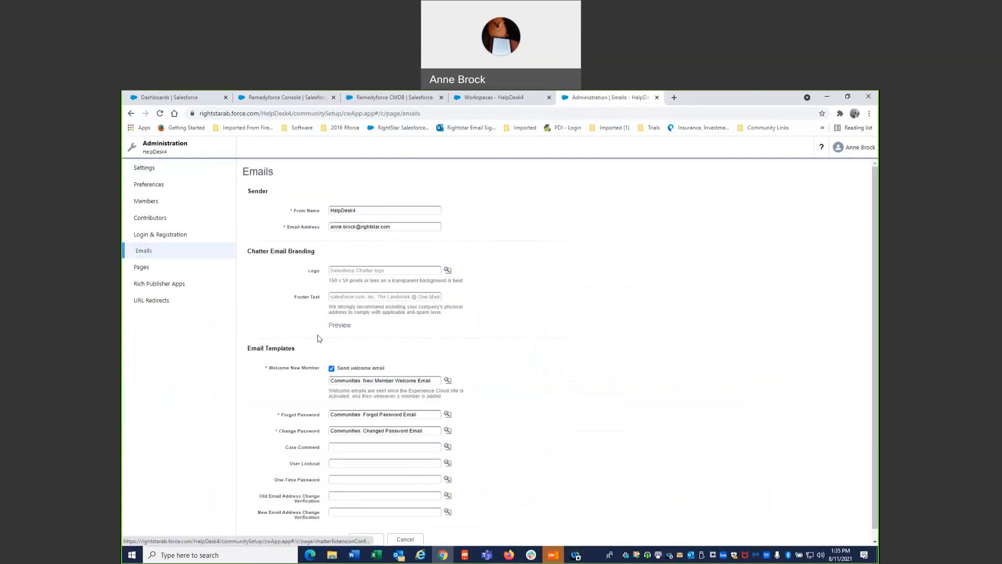
click(338, 370)
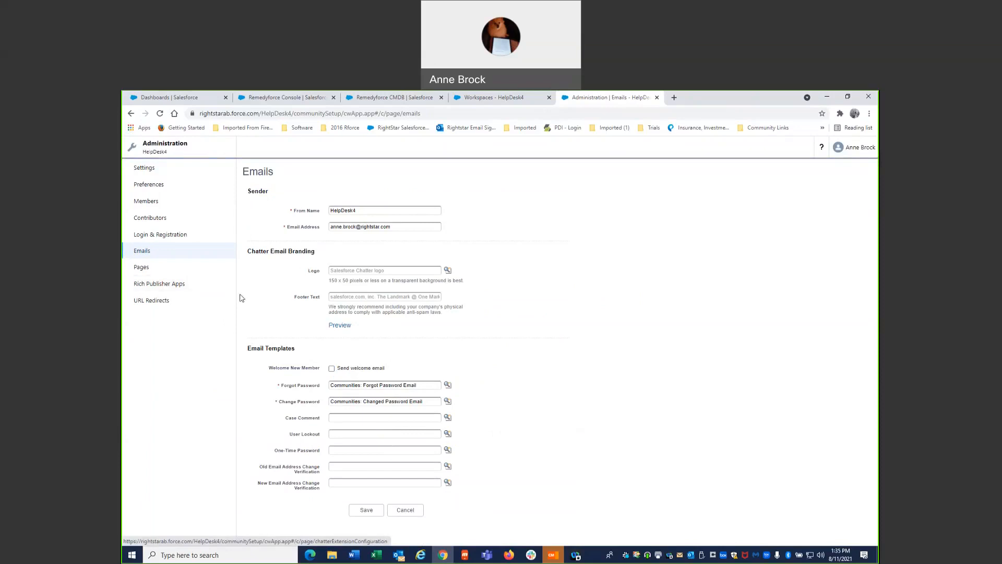
- Add all available internal profiles, from CRM to TestProfile, to the site members' selected profiles
click(147, 168)
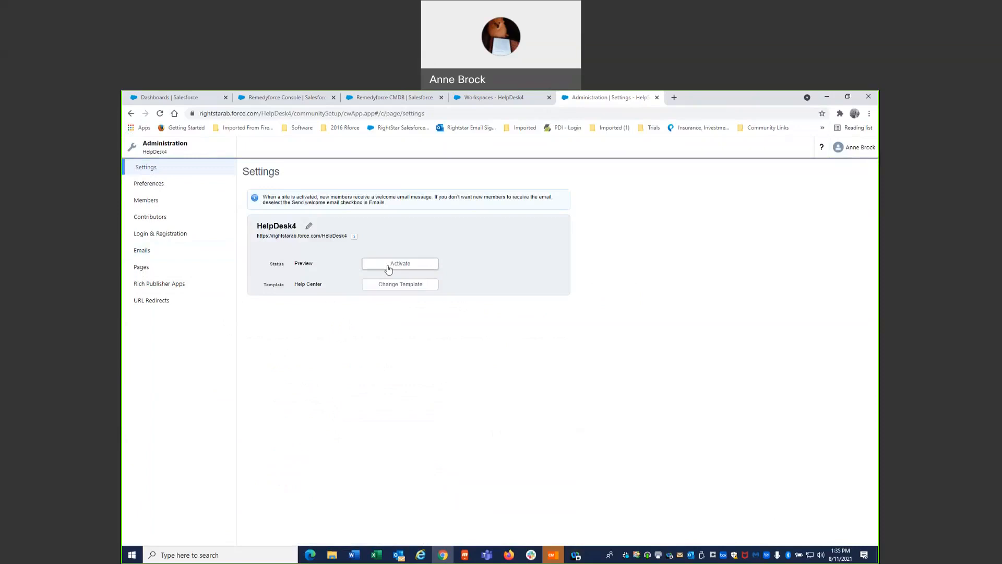
click(146, 201)
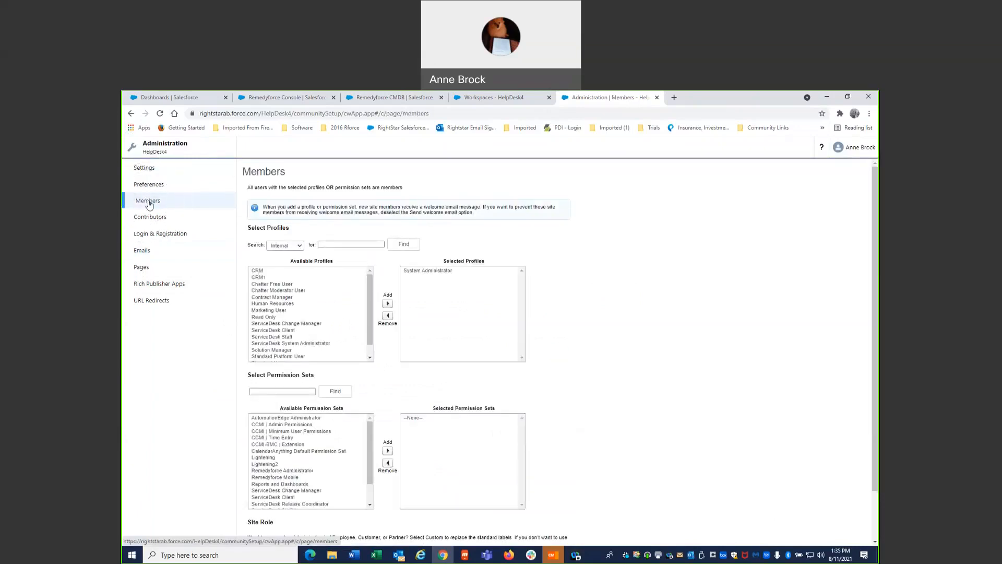
click(260, 274)
scroll(295, 349, down, 1)
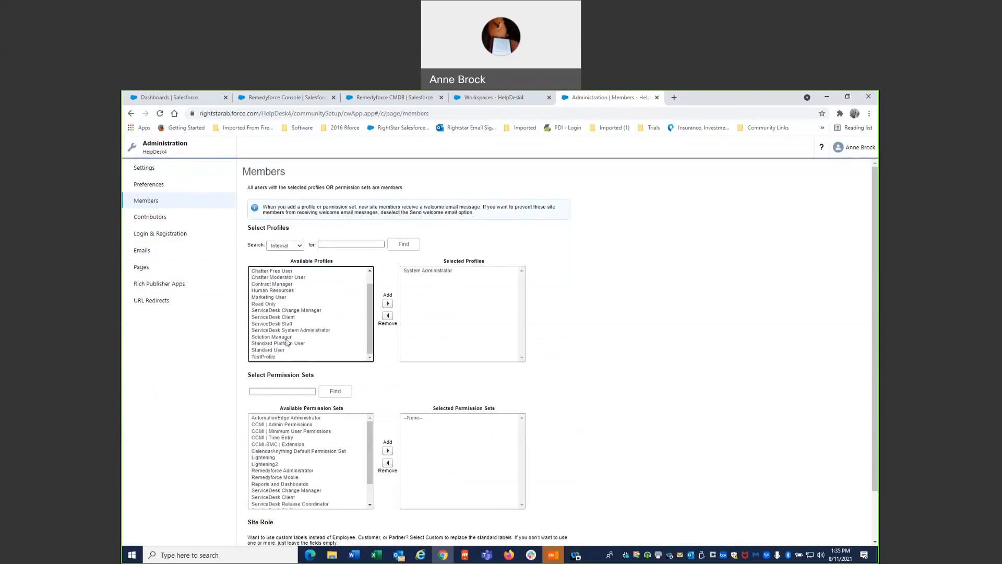
shift+click(287, 357)
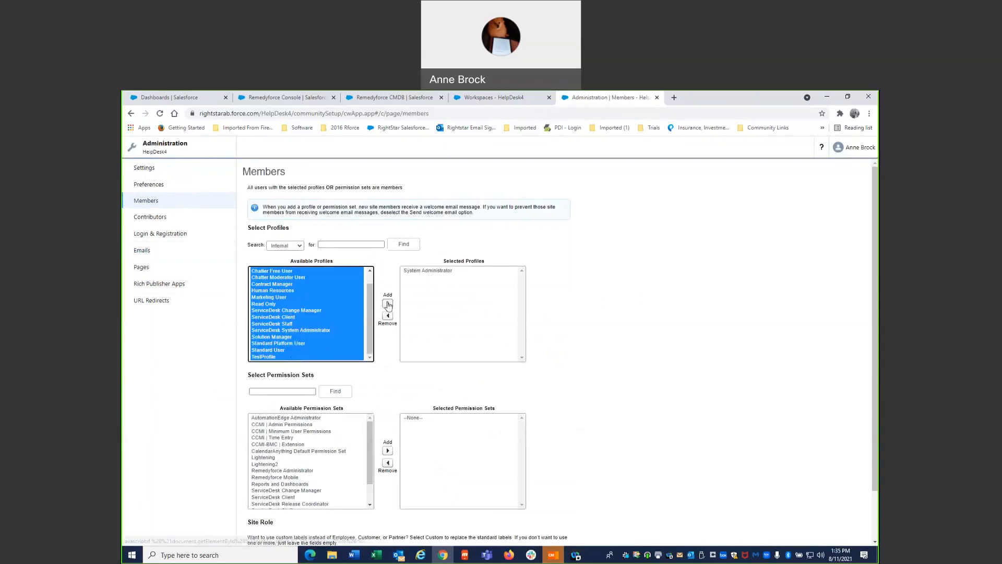
click(388, 303)
- Add all available permission sets, from AutomationEdge Administrator to actionHub Connection Users, to the site members' selected permission sets
click(324, 420)
scroll(328, 433, down, 2)
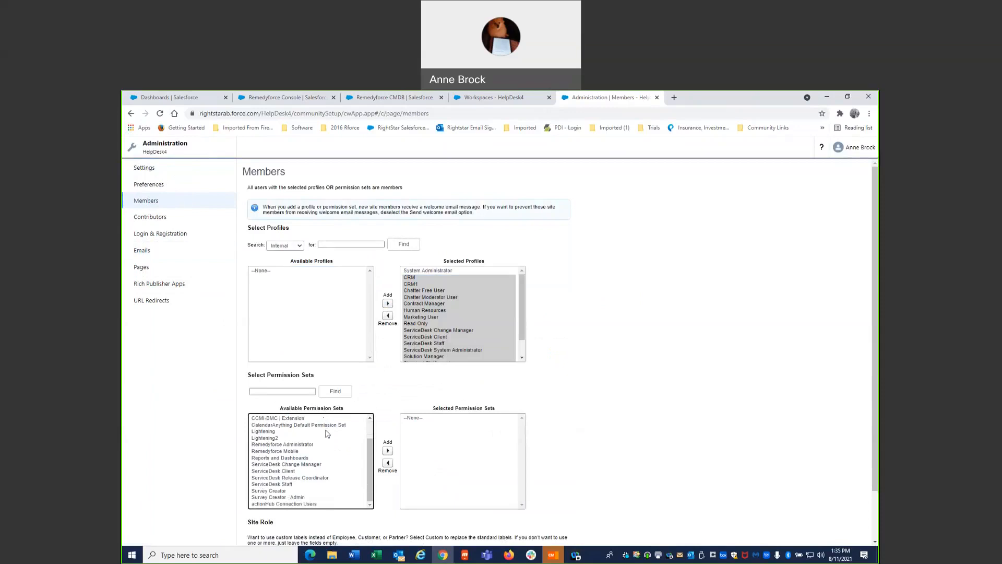
shift+click(323, 506)
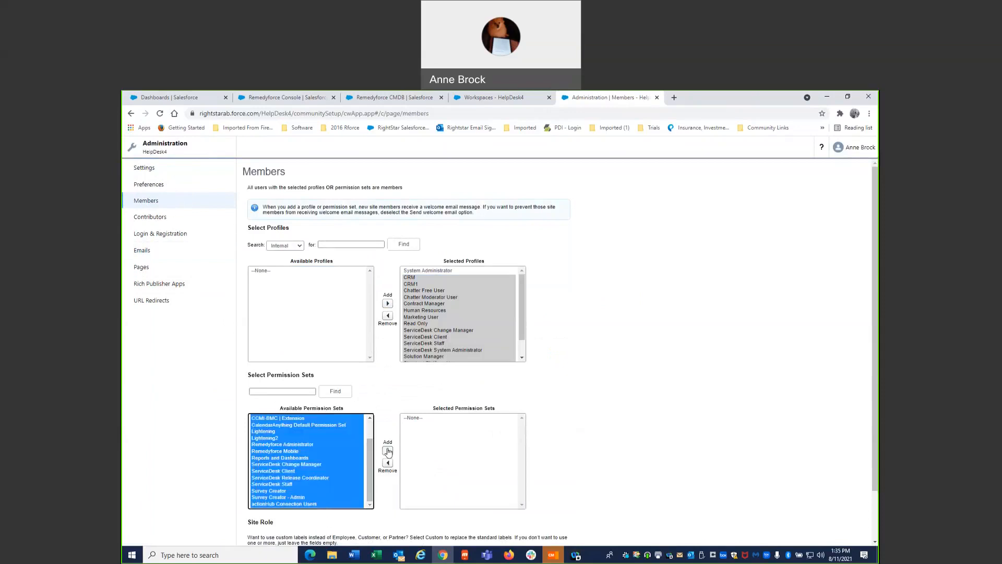
click(387, 450)
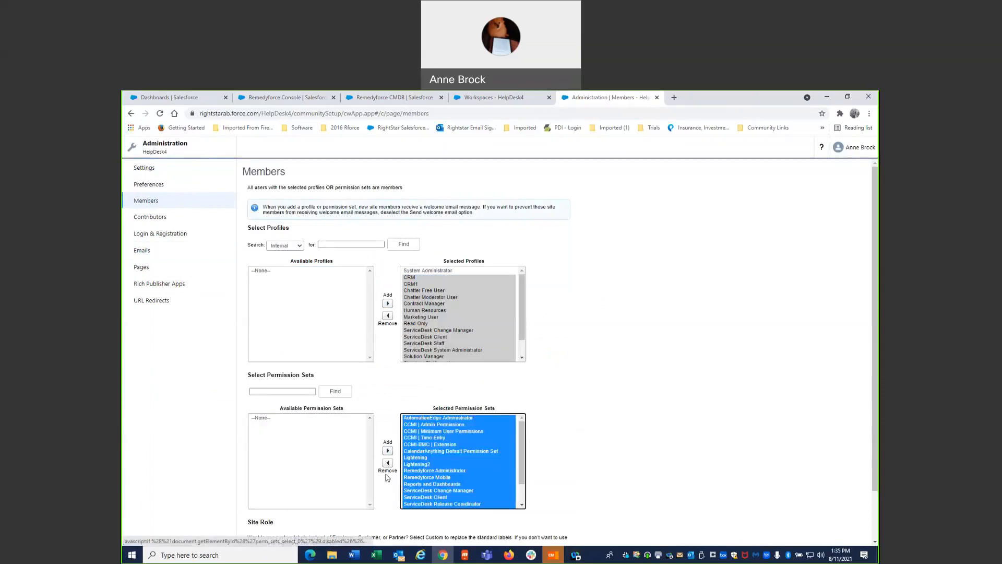
scroll(387, 477, down, 2)
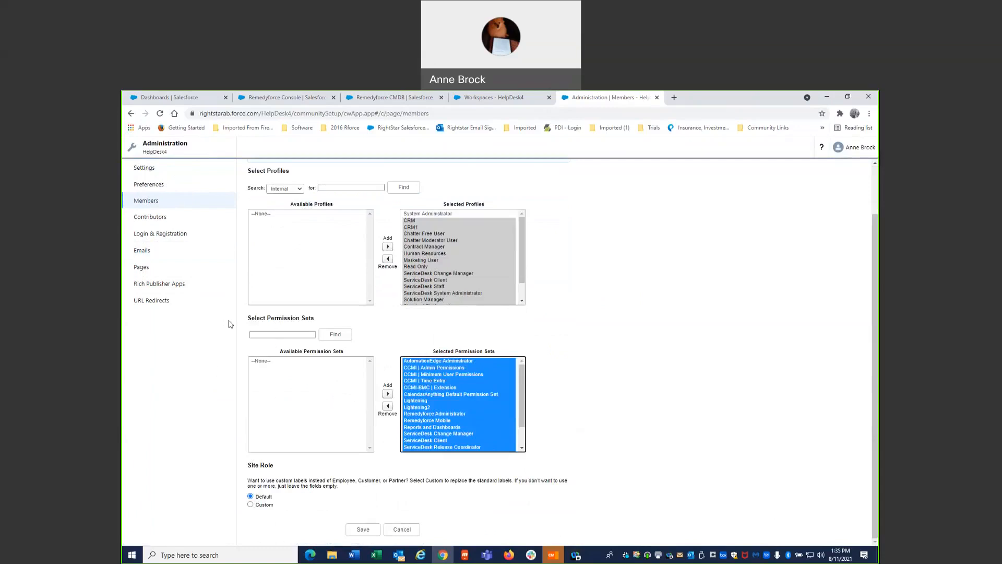
- Check the site's Settings and Preferences pages, and turn off the welcome email for new members in the email settings
click(141, 168)
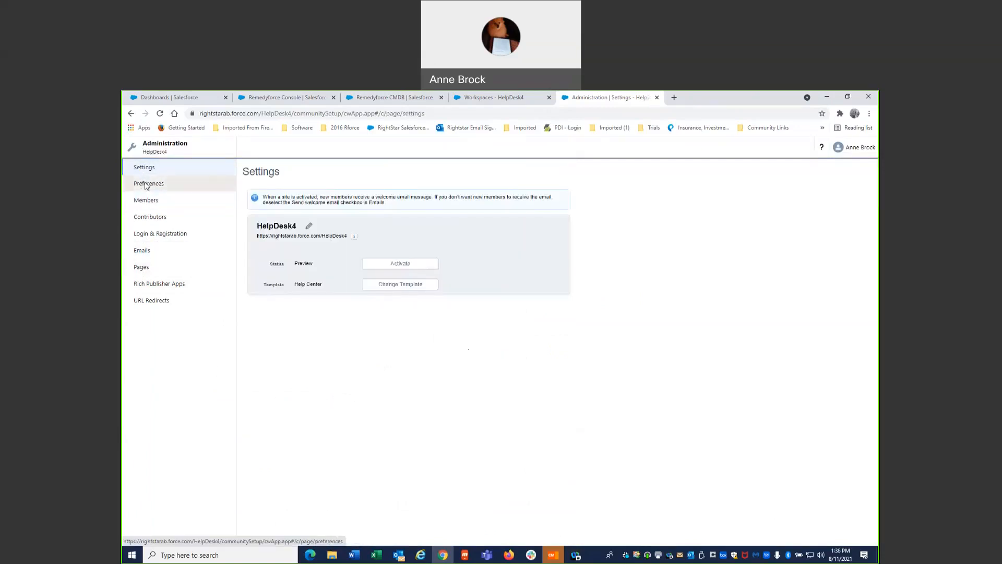
click(146, 185)
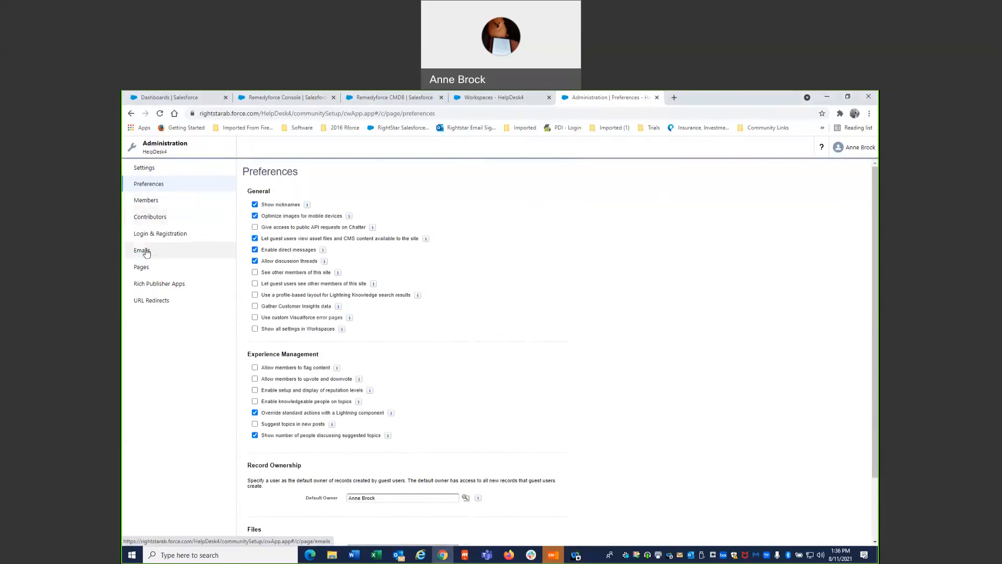
click(146, 172)
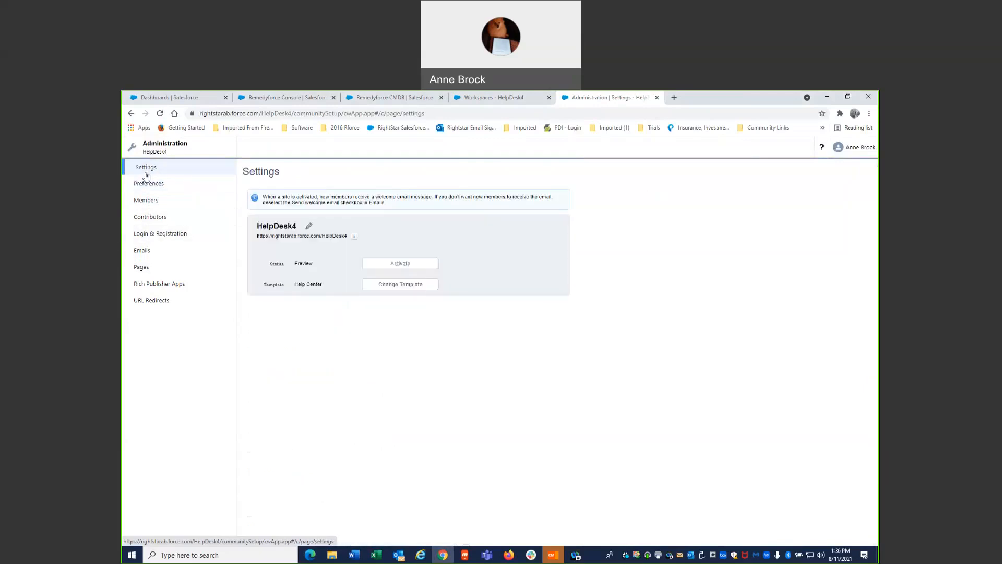
click(141, 252)
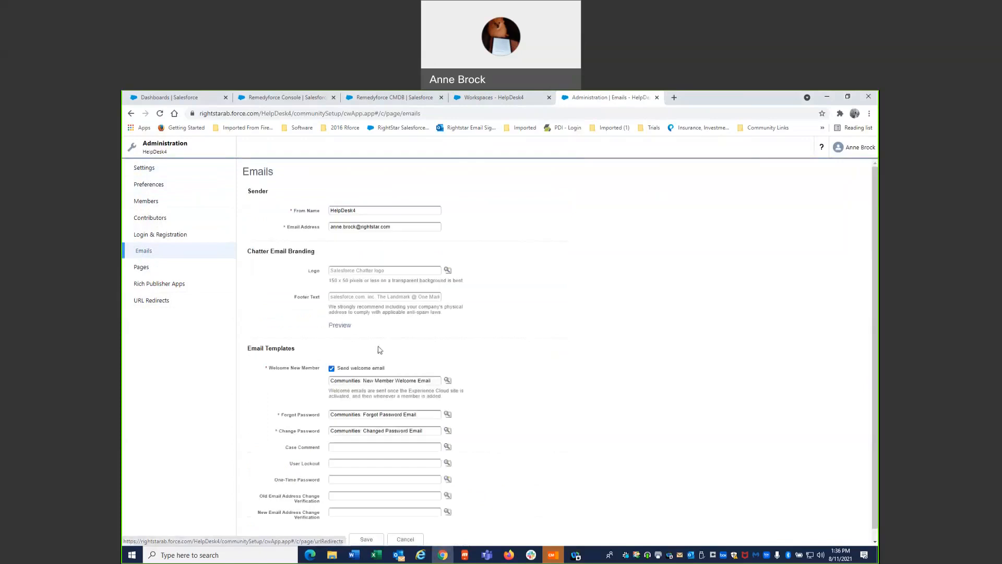
click(332, 368)
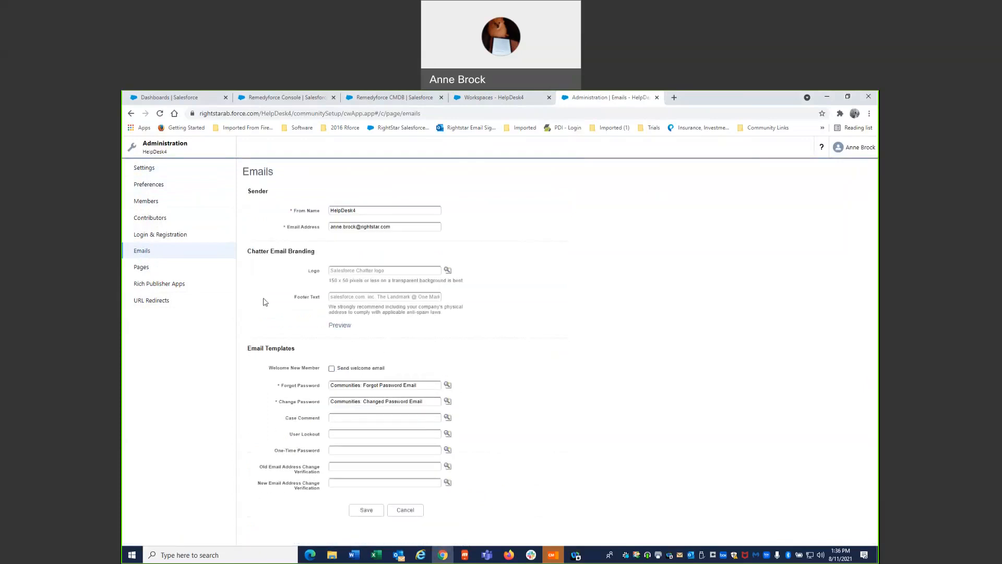
- Allow employees to log in directly to the Experience Cloud site in the Login & Registration settings
click(159, 239)
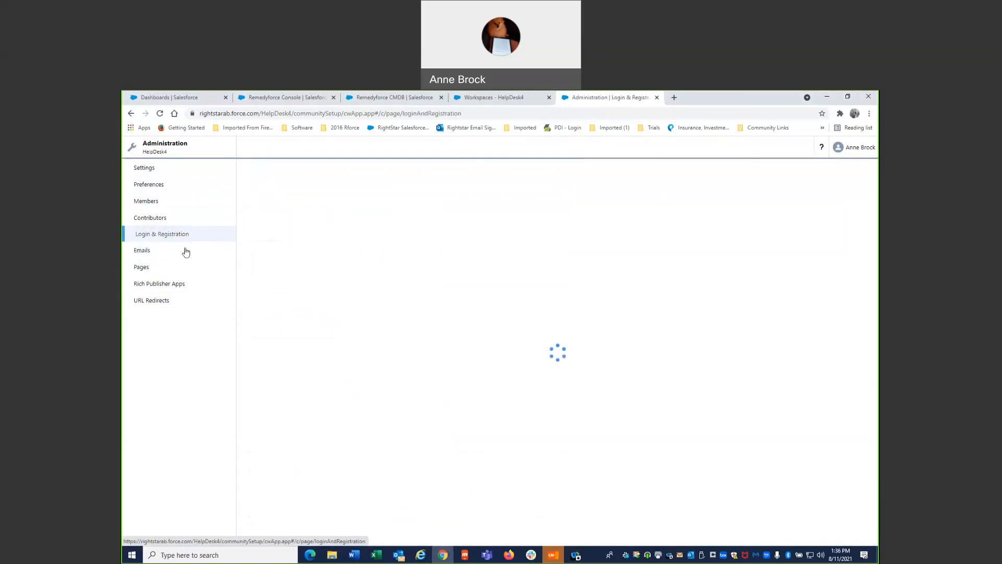
scroll(412, 412, down, 2)
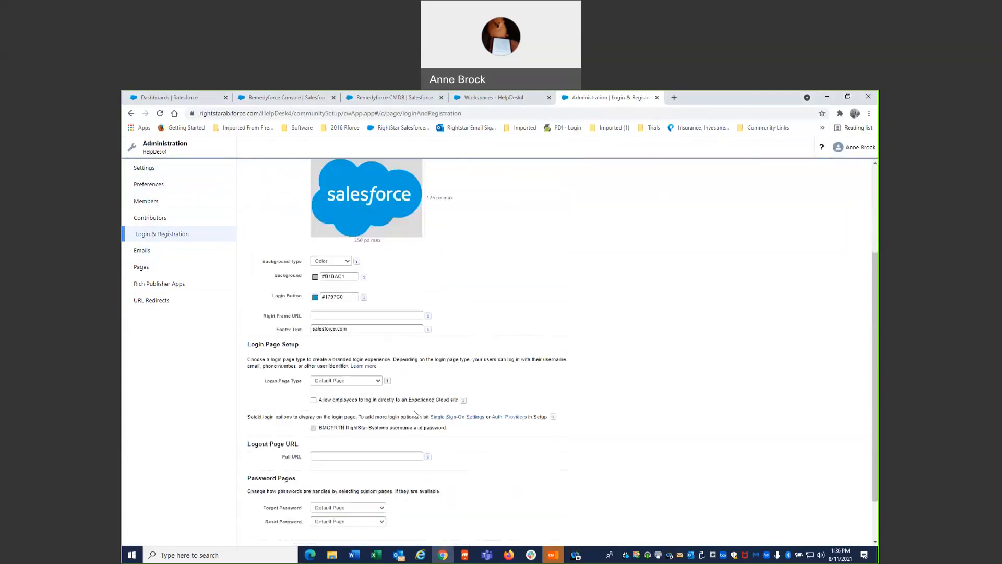
click(316, 399)
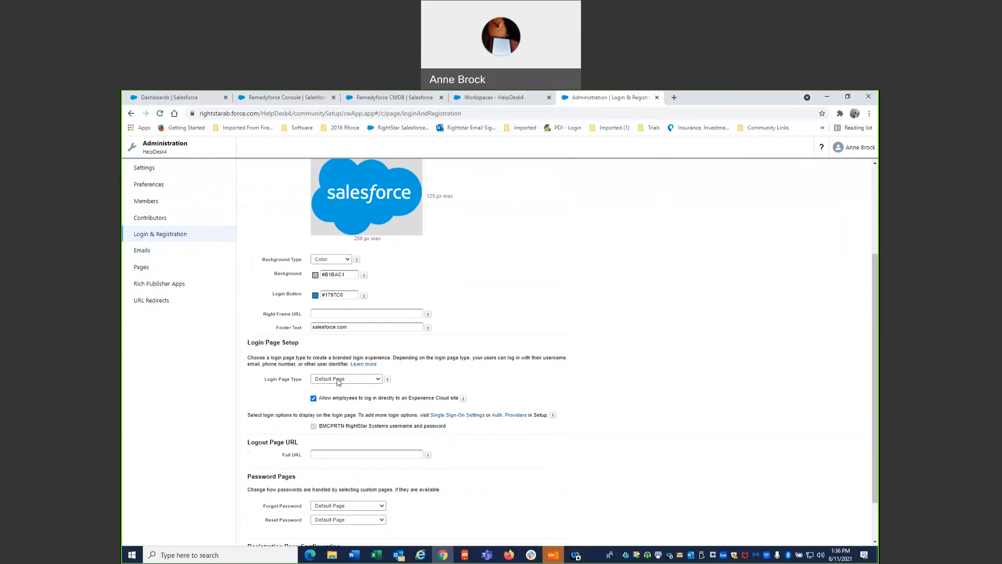
- Use Xtivia for Experience.png from the Logos folder as the login page's logo file and save the Login & Registration settings
scroll(338, 381, up, 3)
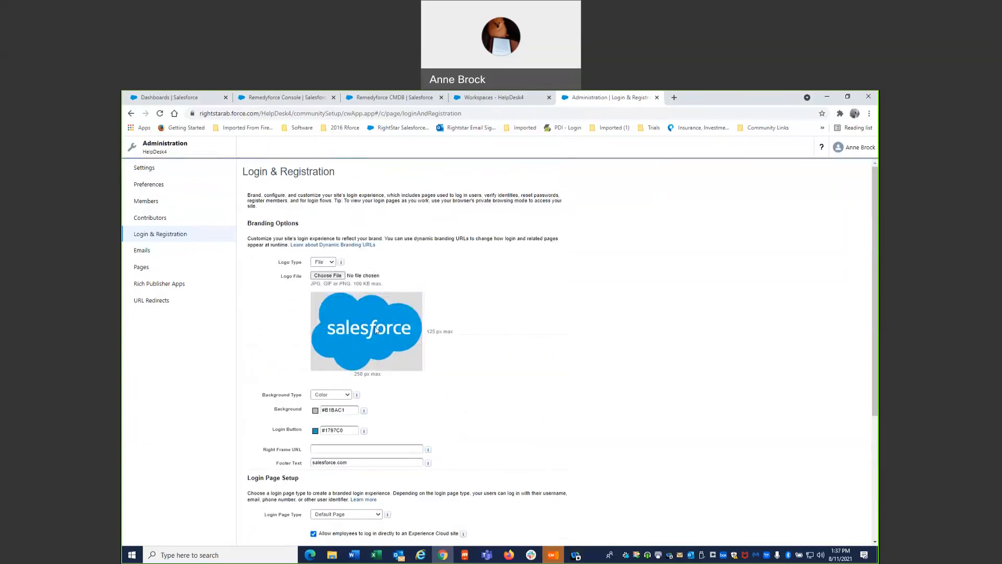
click(334, 277)
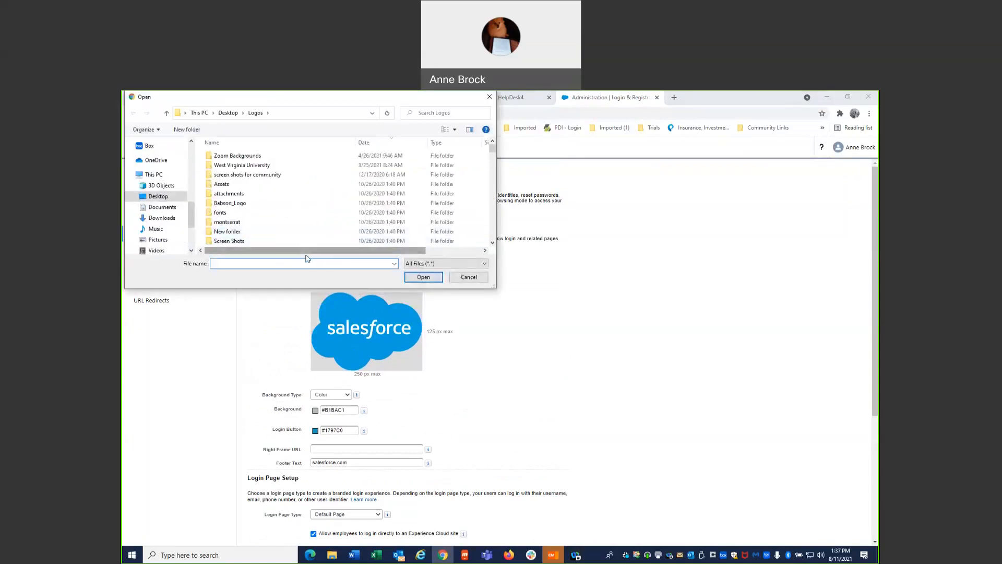
scroll(347, 232, down, 5)
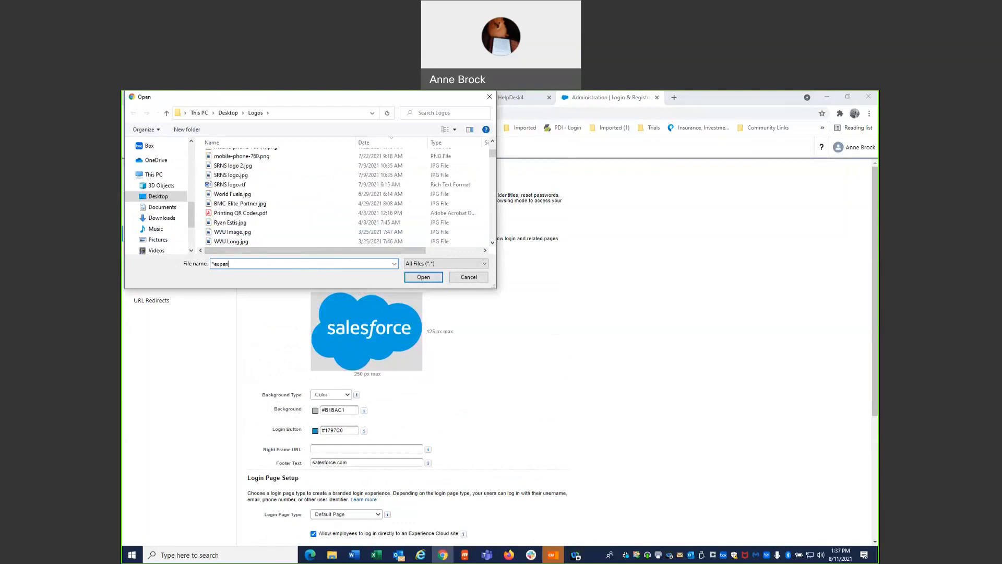
key(Return)
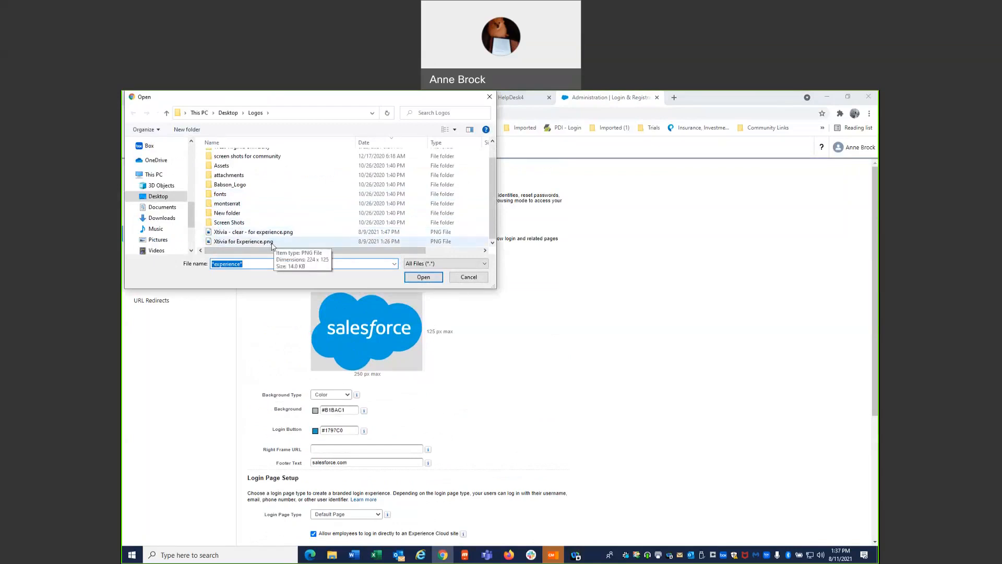
double_click(243, 241)
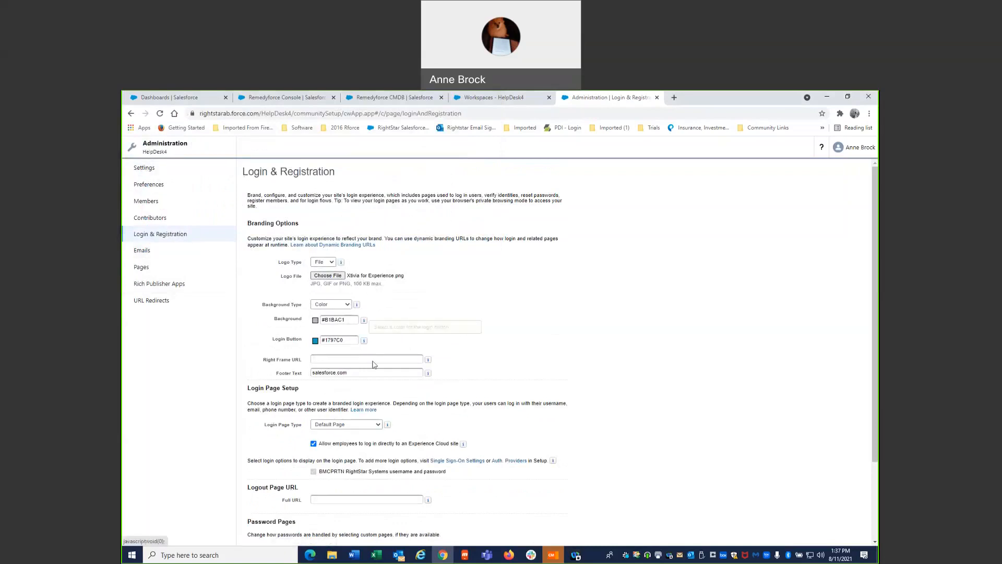
scroll(406, 432, down, 3)
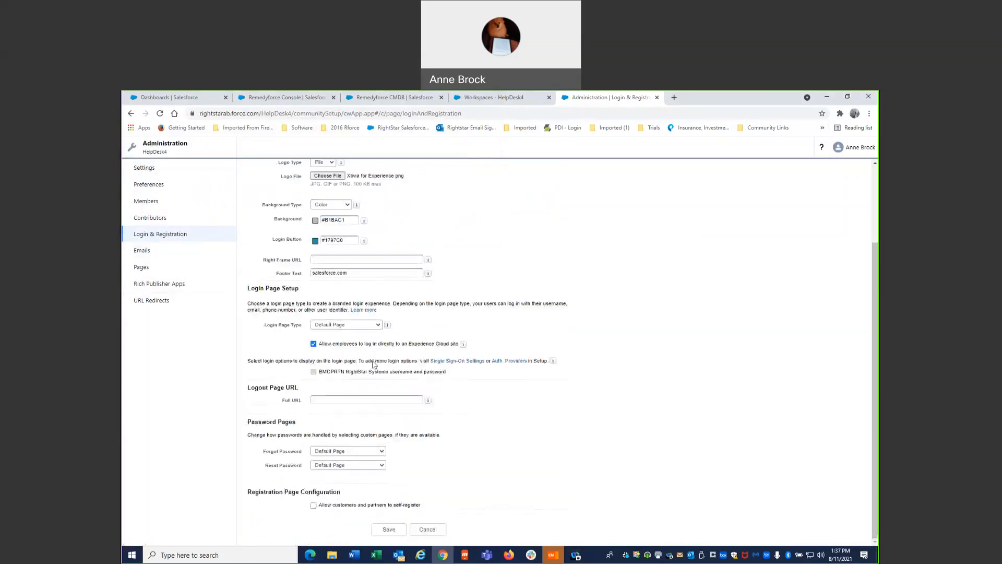
click(393, 532)
- Turn off the welcome email for new members in the site's email settings and save the change
click(149, 252)
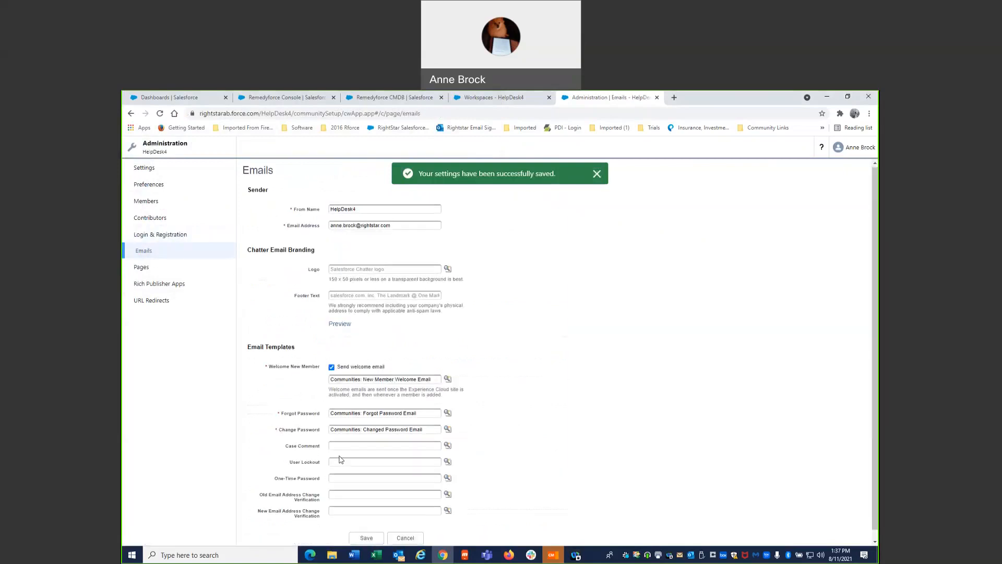
scroll(341, 459, down, 1)
click(331, 359)
click(366, 511)
- Add all available internal profiles, from CRM to TestProfile, to the selected profiles of the site's members
click(154, 184)
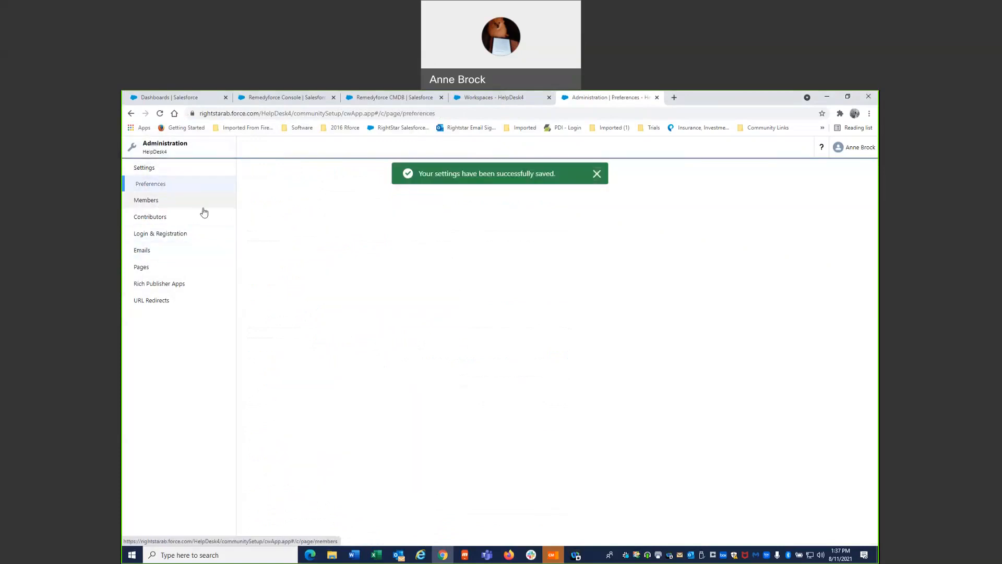
click(158, 204)
click(273, 271)
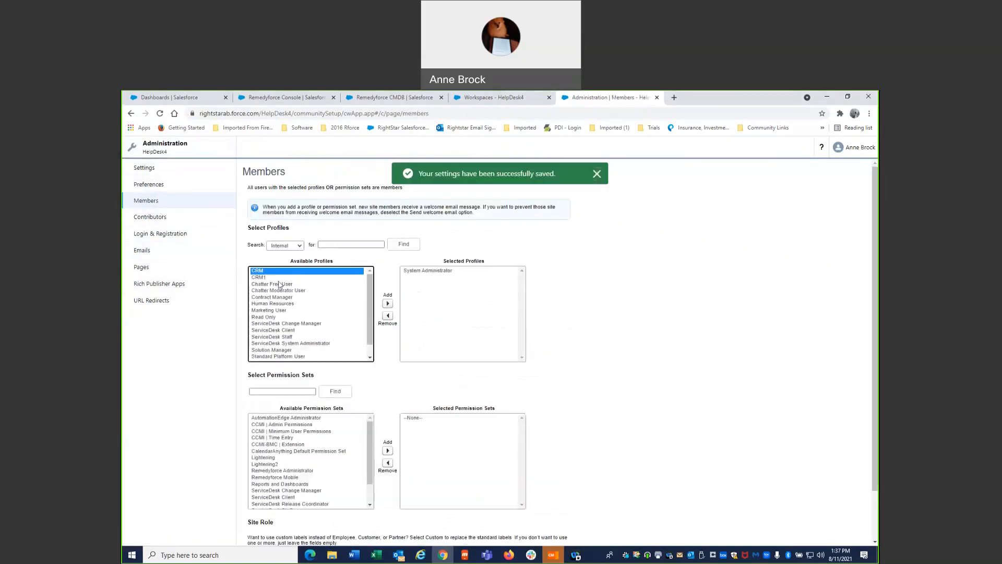
scroll(287, 299, down, 1)
shift+click(305, 358)
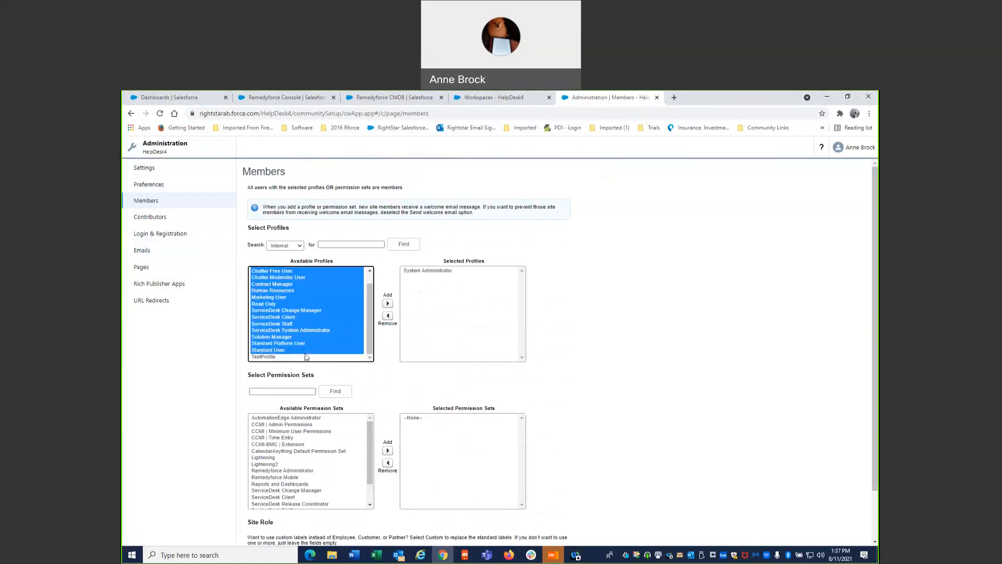
click(388, 303)
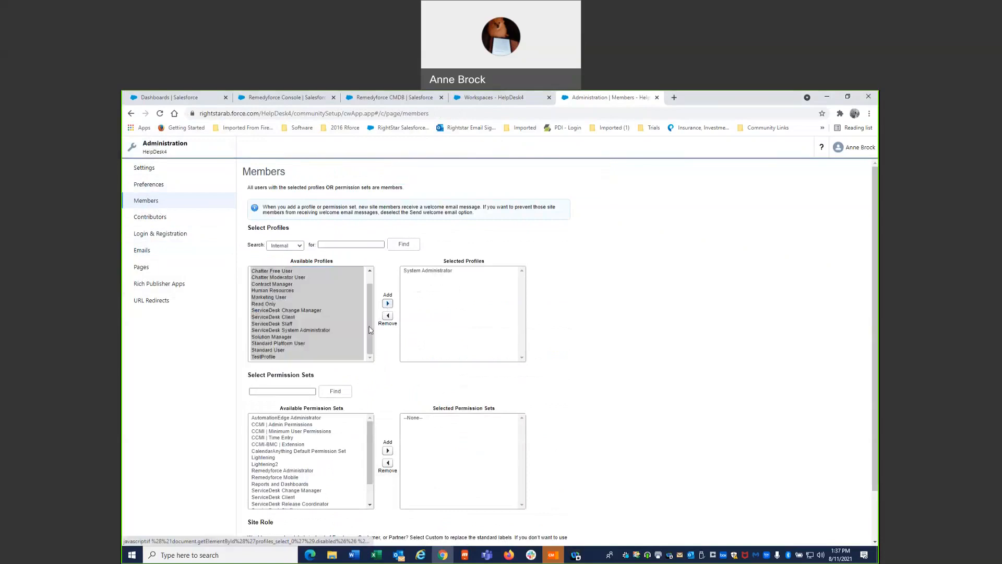
- Add all available permission sets, from AutomationEdge Administrator to actionHub Connection Users, to the selected permission sets and save the membership
click(315, 417)
scroll(281, 473, down, 1)
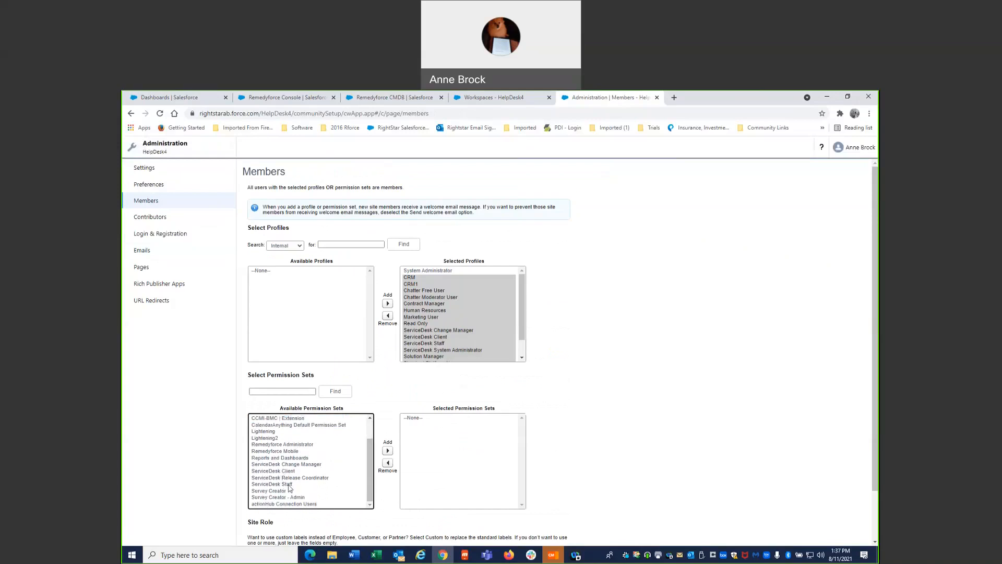
shift+click(291, 504)
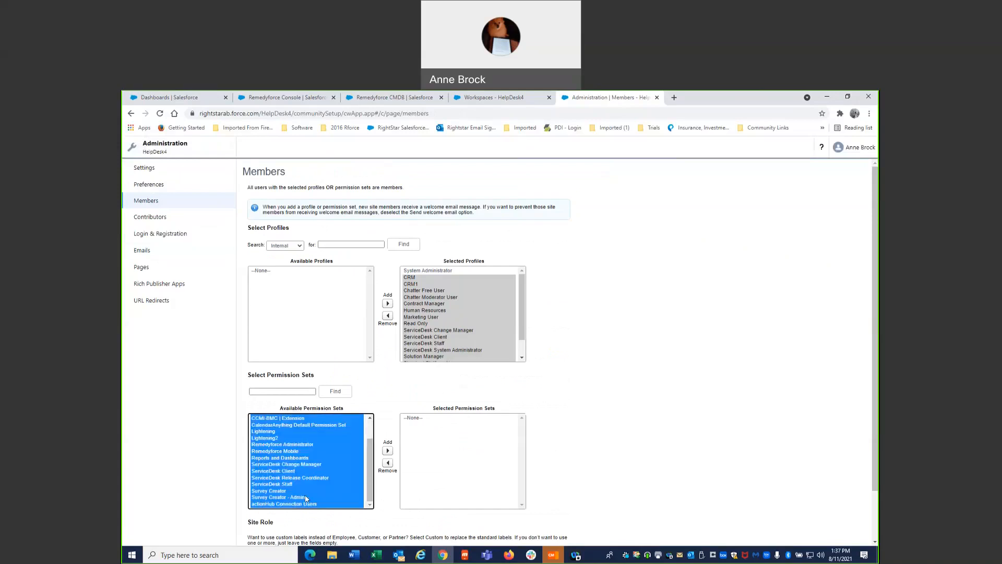
click(387, 450)
scroll(343, 459, down, 1)
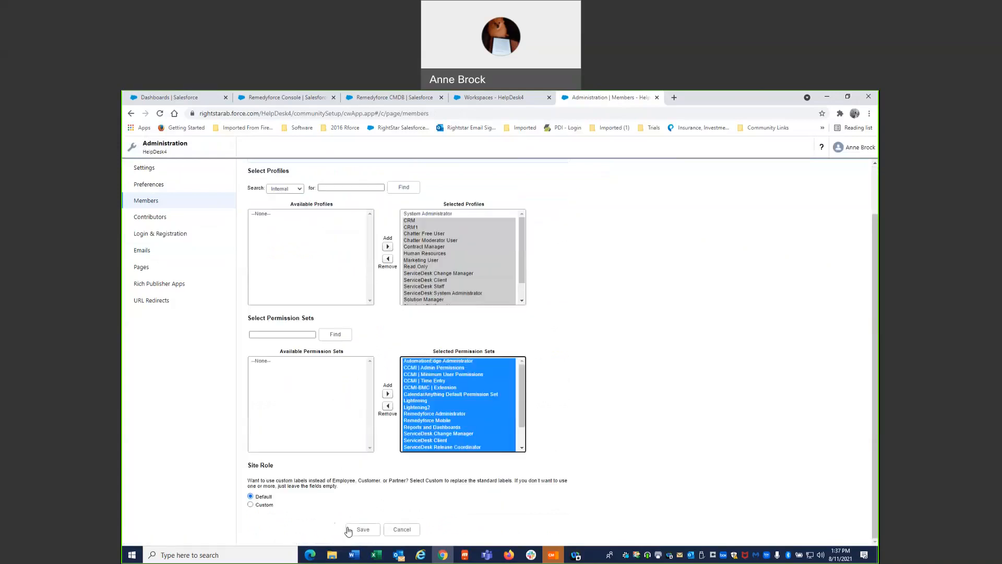
click(348, 528)
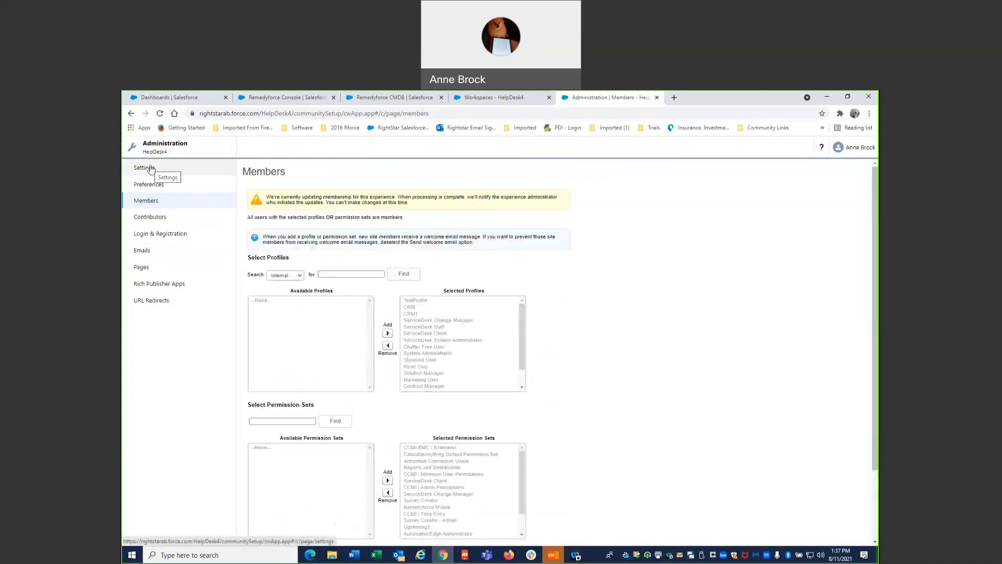
- Activate the HelpDesk4 site from its administration settings and confirm making it available to all members
click(151, 169)
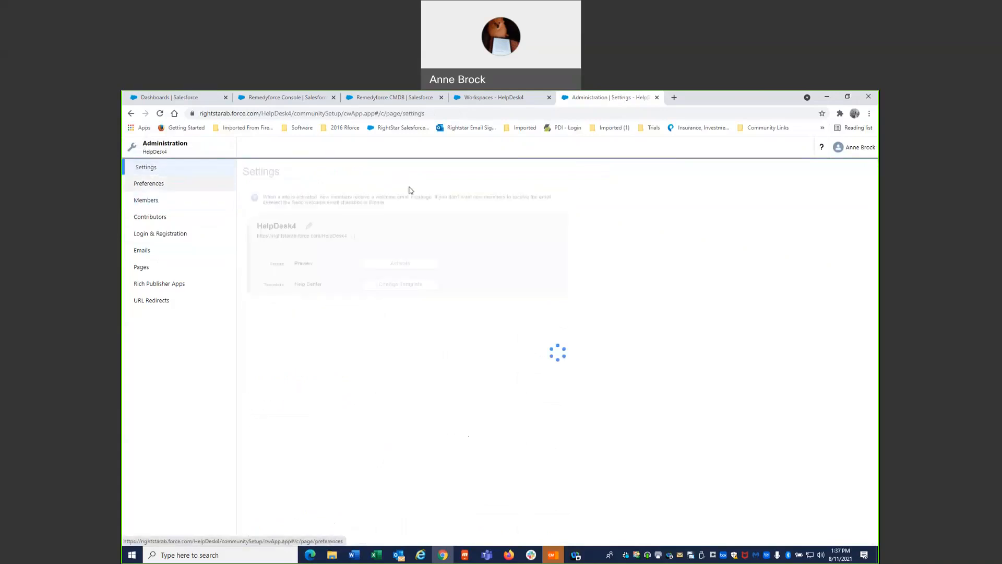
click(409, 264)
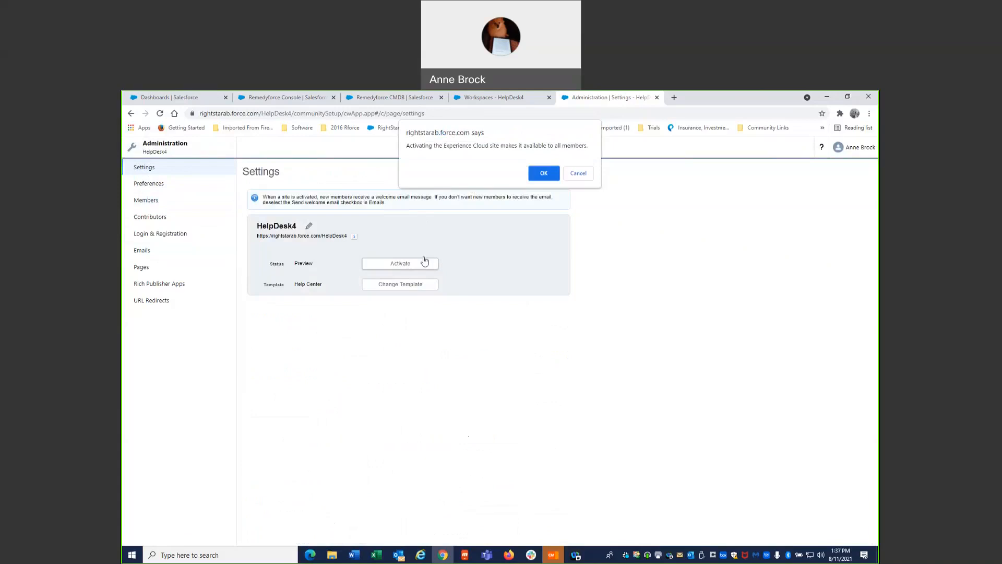
click(541, 173)
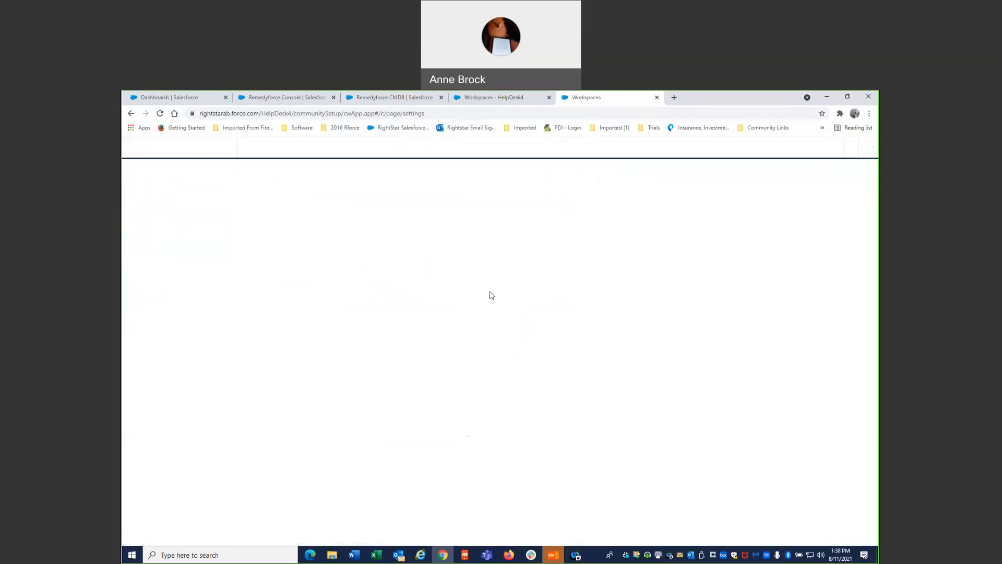
- Open the HelpDesk4 site in Experience Builder and upload BMC_Elite_Partner.jpg as the Hero component's background image
click(140, 150)
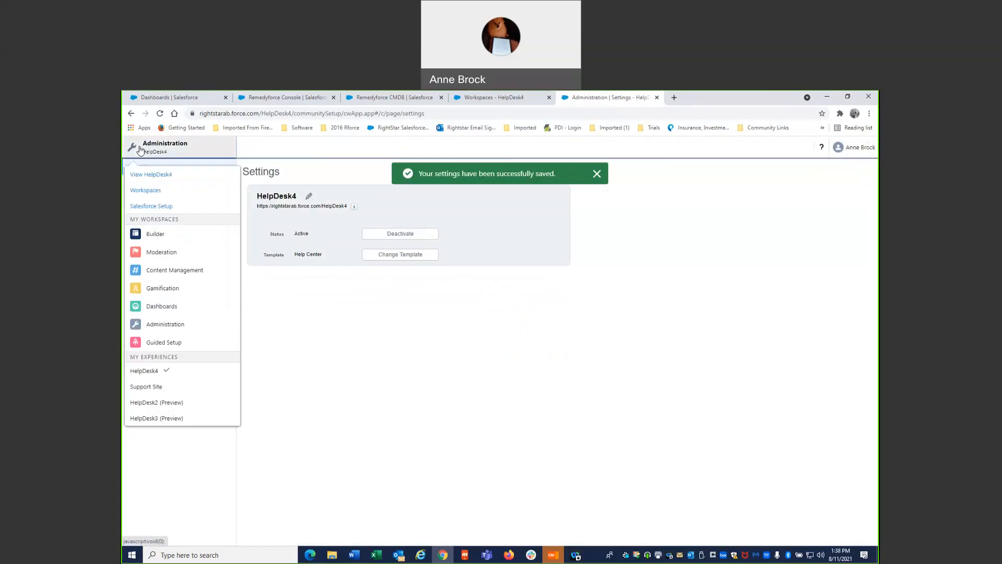
click(173, 241)
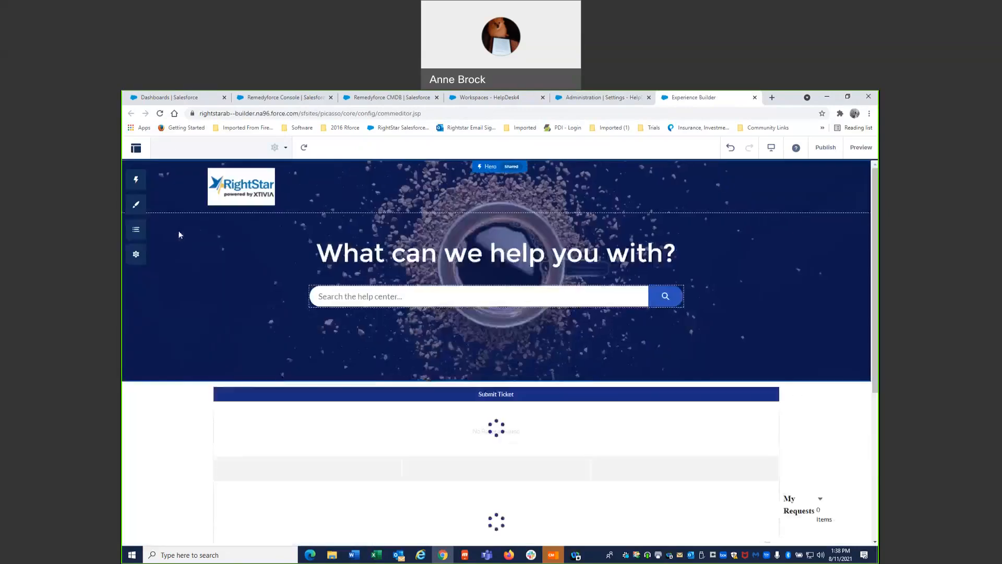
click(520, 240)
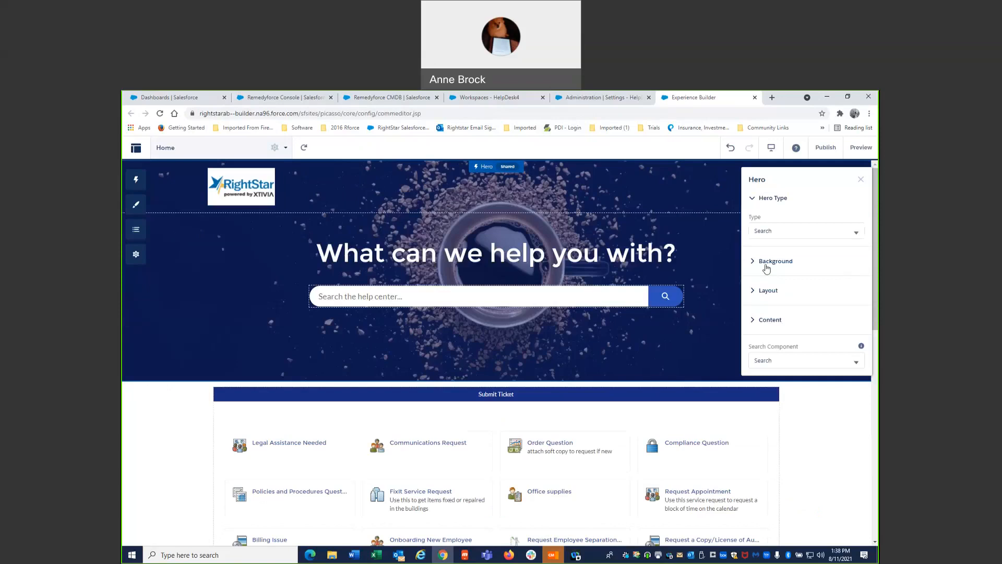
click(767, 266)
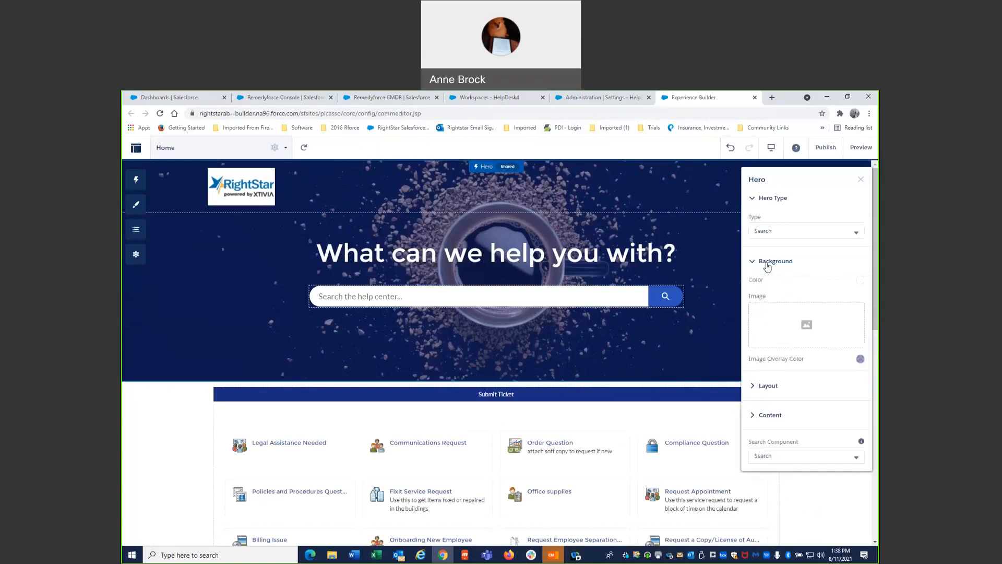
click(806, 326)
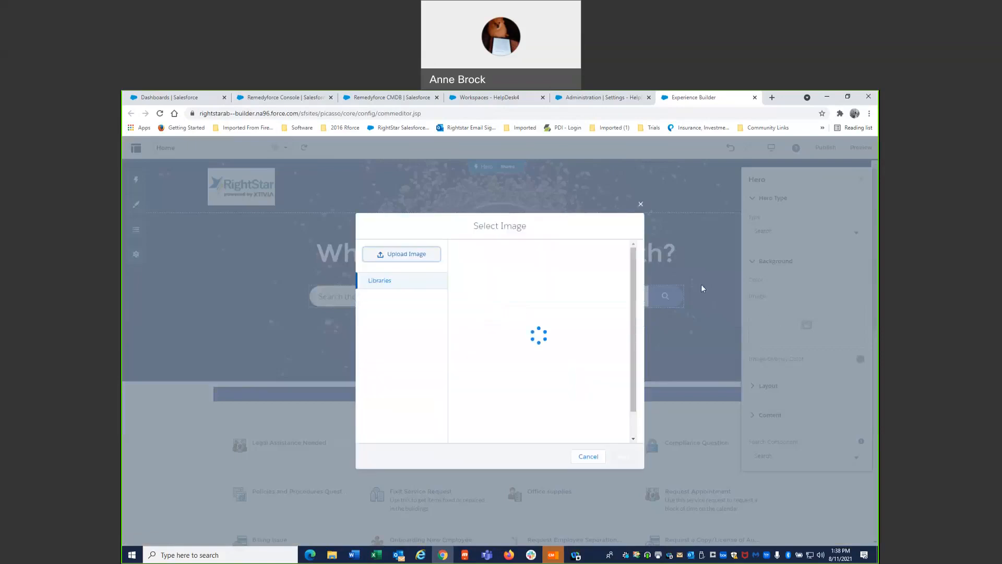
click(424, 257)
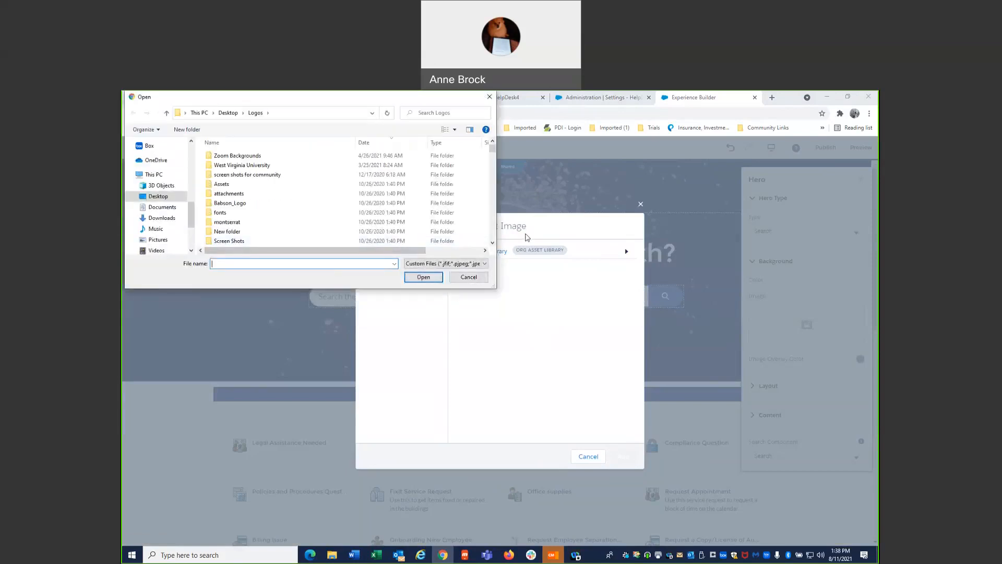
scroll(494, 235, down, 4)
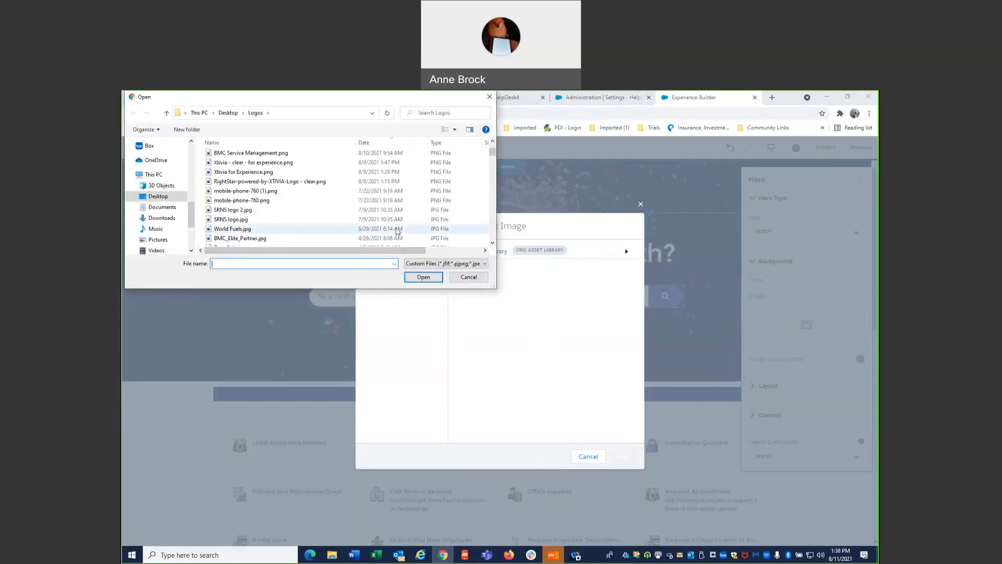
double_click(359, 237)
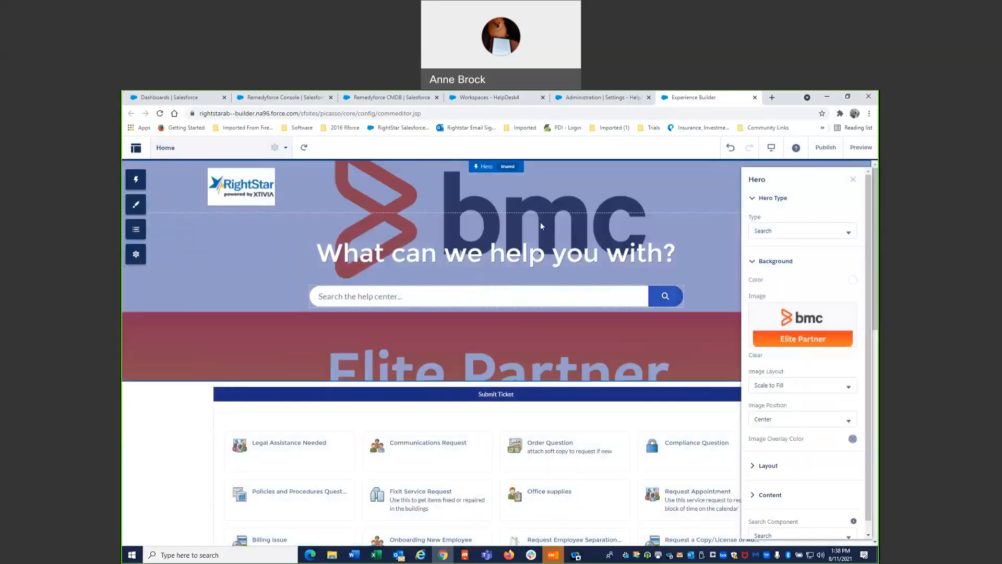
click(837, 323)
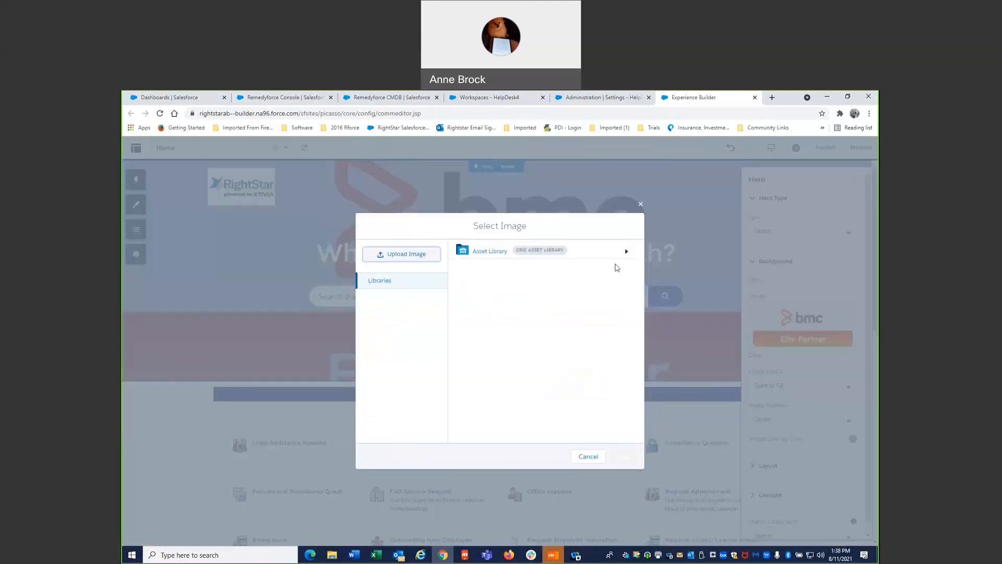
click(645, 207)
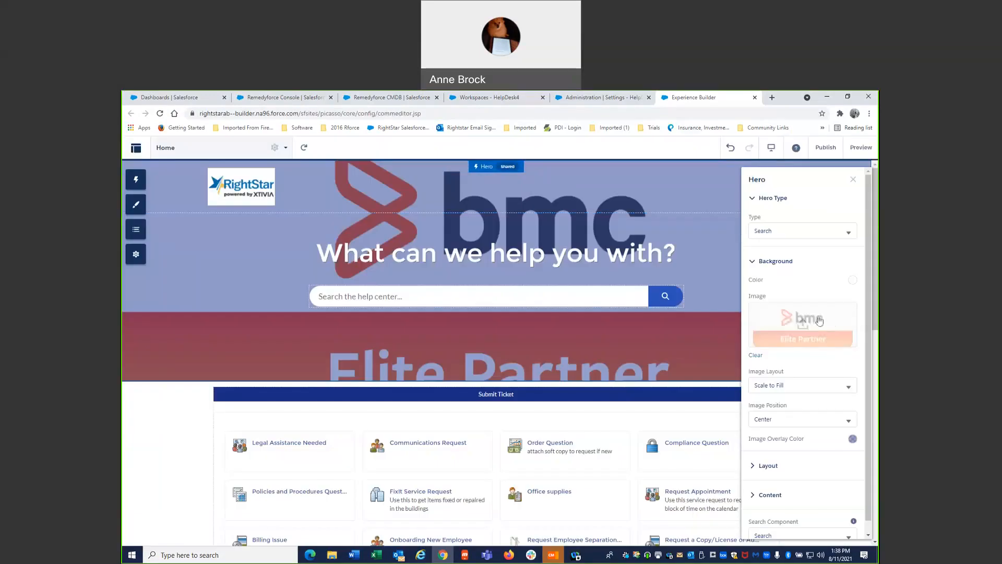
click(815, 319)
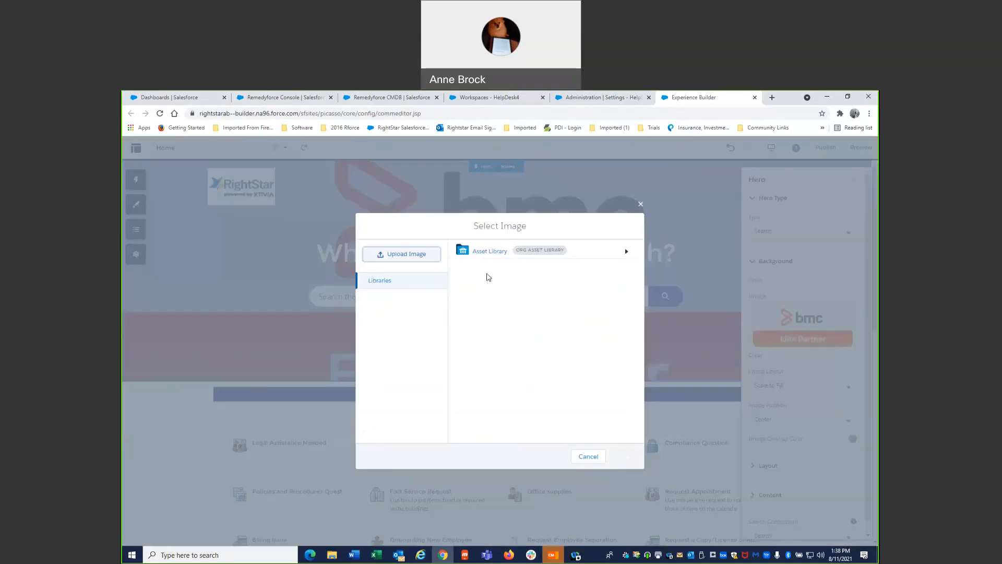
click(418, 253)
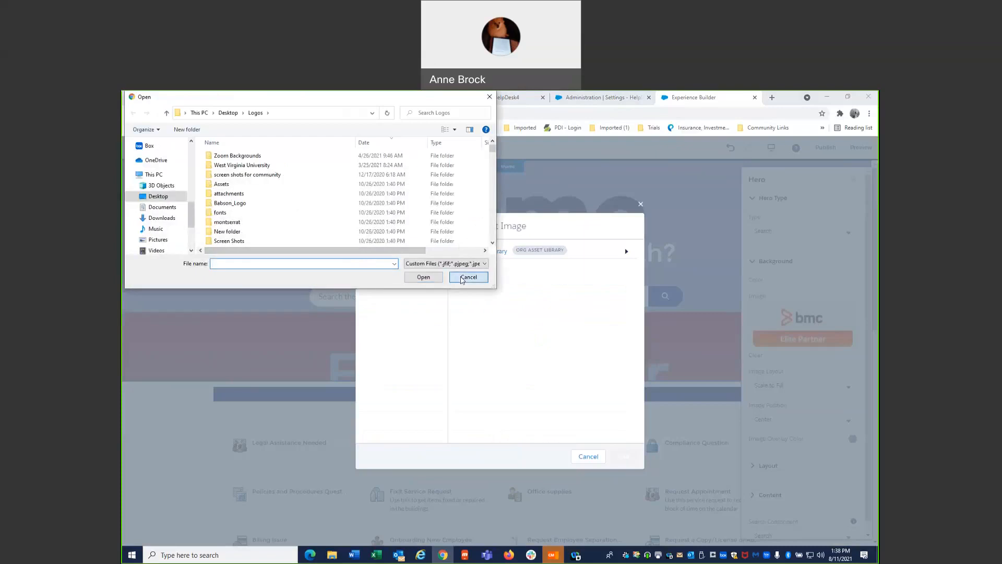
click(462, 277)
click(588, 456)
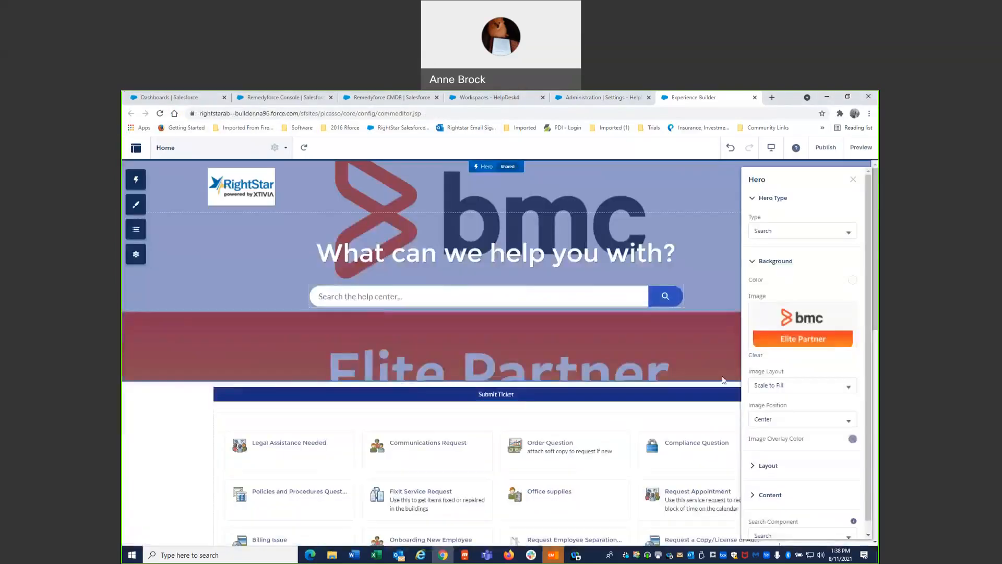
- Set the hero's background image layout to Tile and its overlay color to rgba(20, 57, 187, 0.46)
click(810, 386)
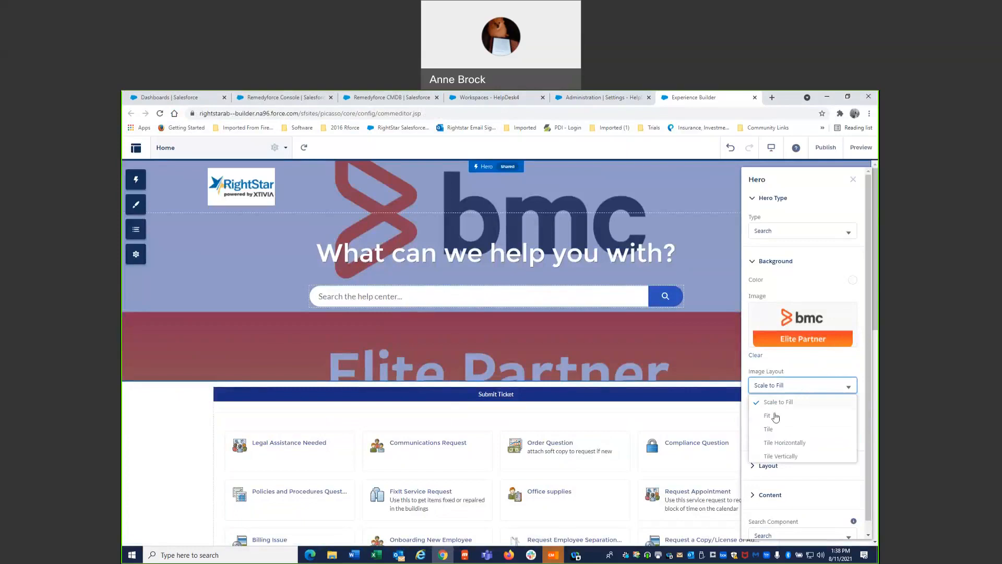
click(765, 429)
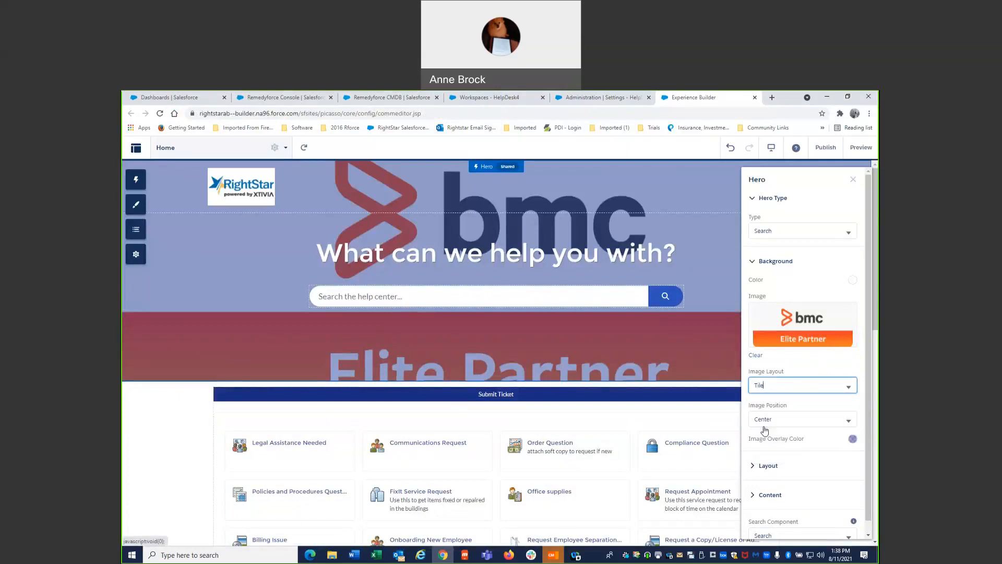
click(777, 419)
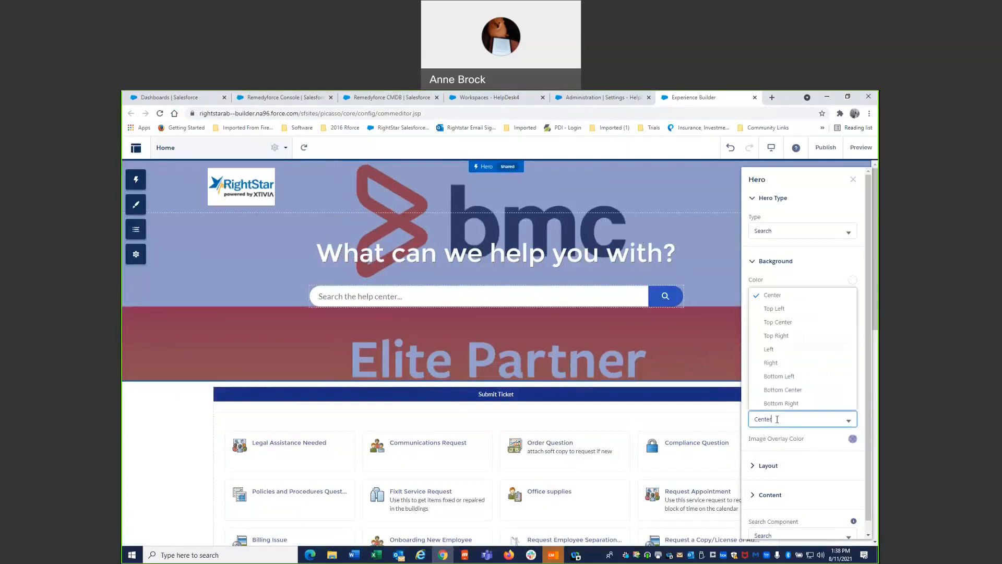
click(852, 438)
click(826, 350)
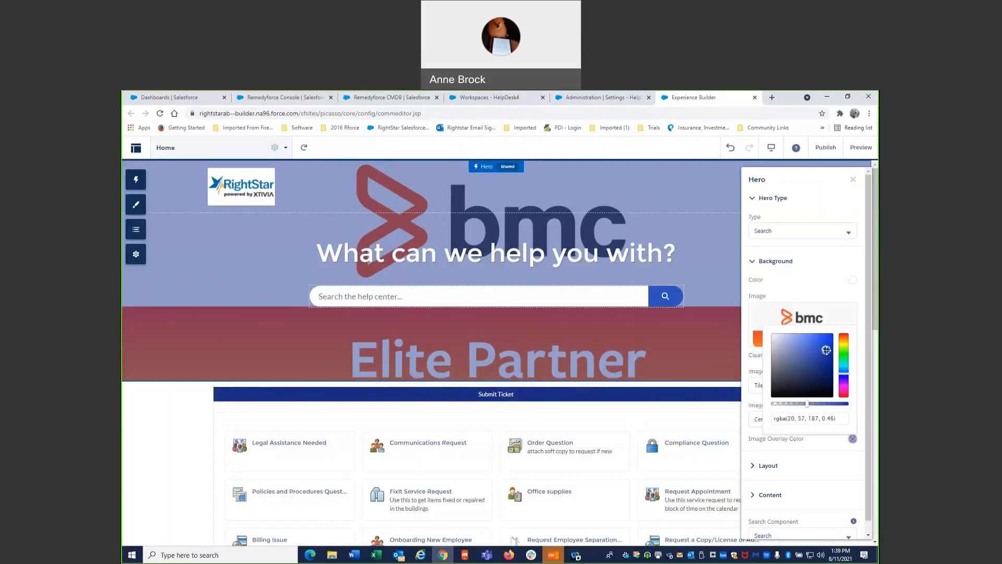
click(809, 282)
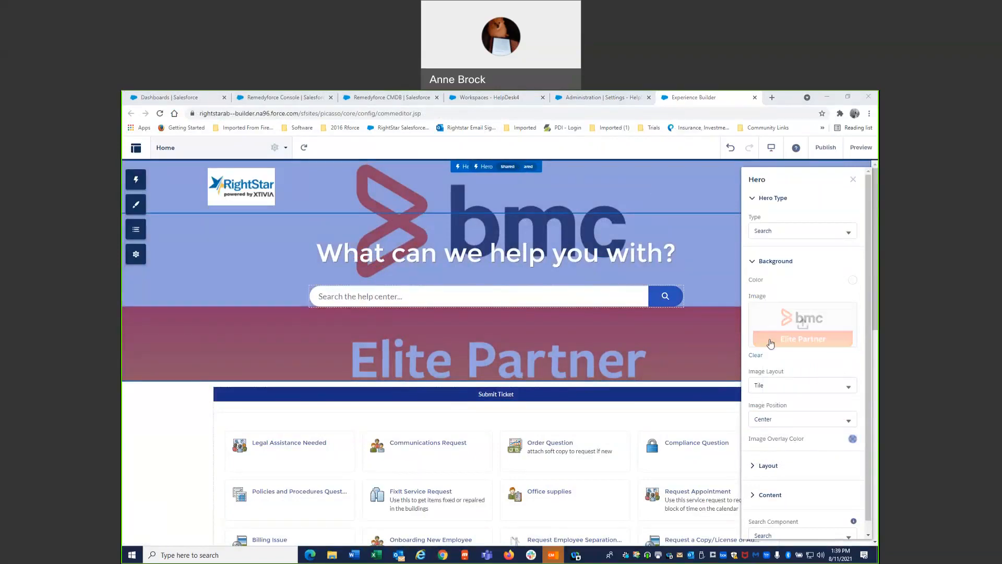
- Clear the hero's background image and set the image overlay color to rgba(9, 44, 213, 0.46)
click(754, 355)
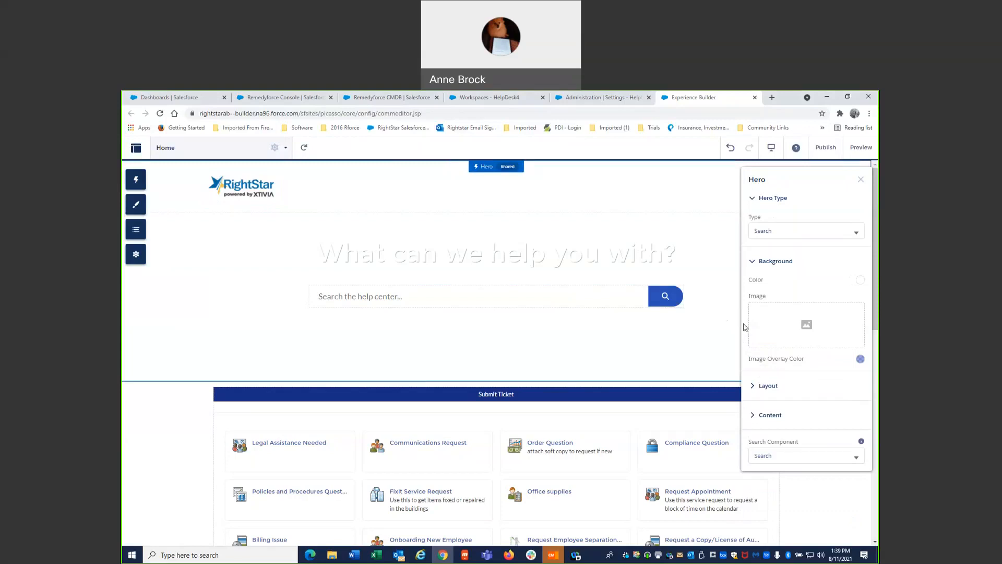
click(861, 360)
click(837, 382)
click(853, 410)
drag(852, 413, 854, 417)
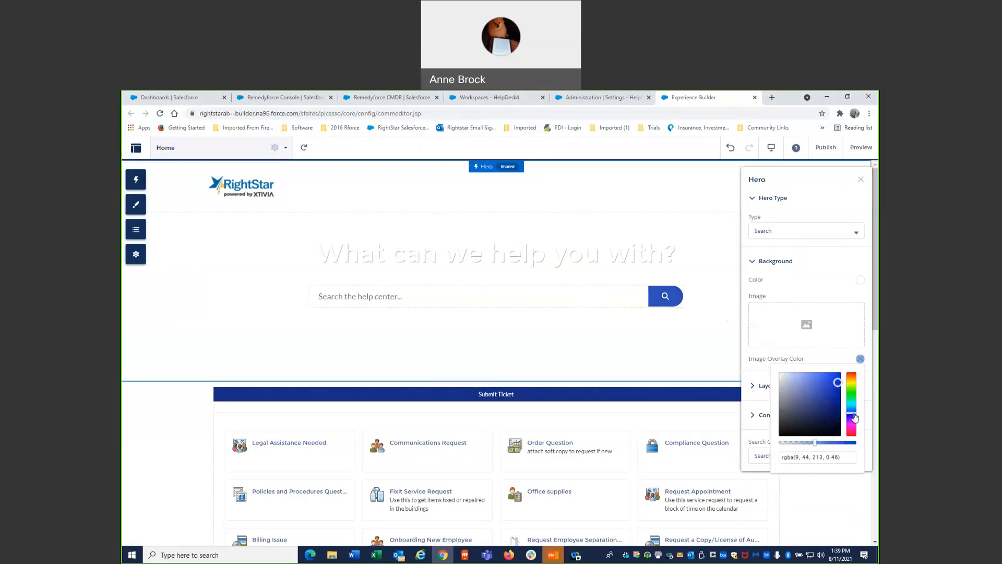
click(860, 359)
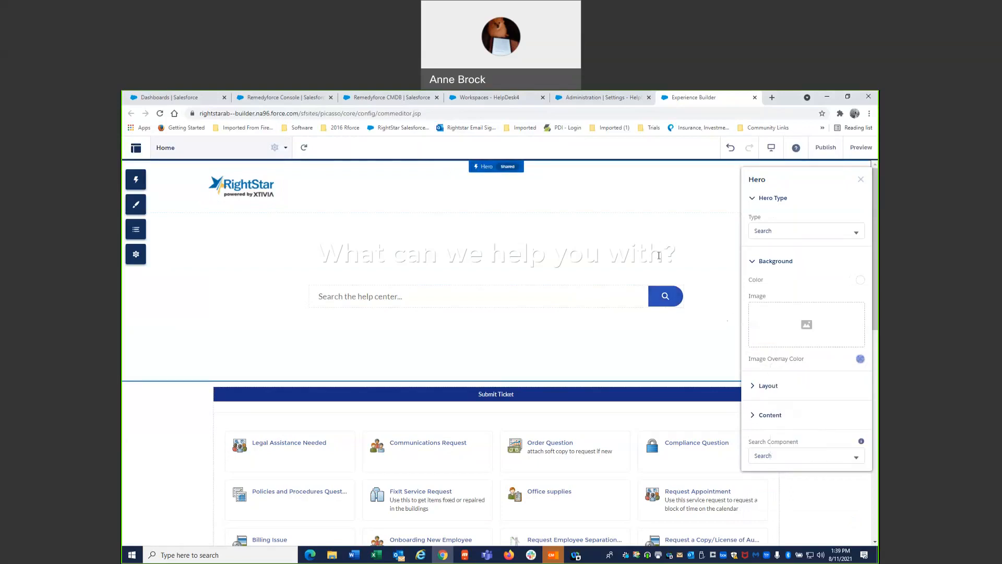
- Change the color of the hero's title text "What can we help you with?" to rgb(41, 15, 15)
drag(677, 255, 659, 256)
triple_click(663, 253)
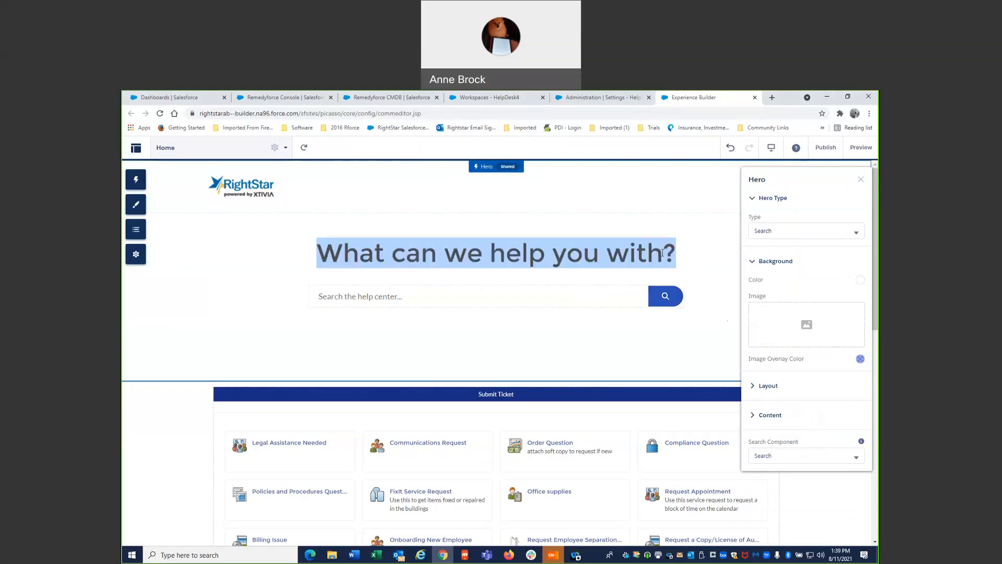
click(754, 416)
scroll(757, 413, down, 1)
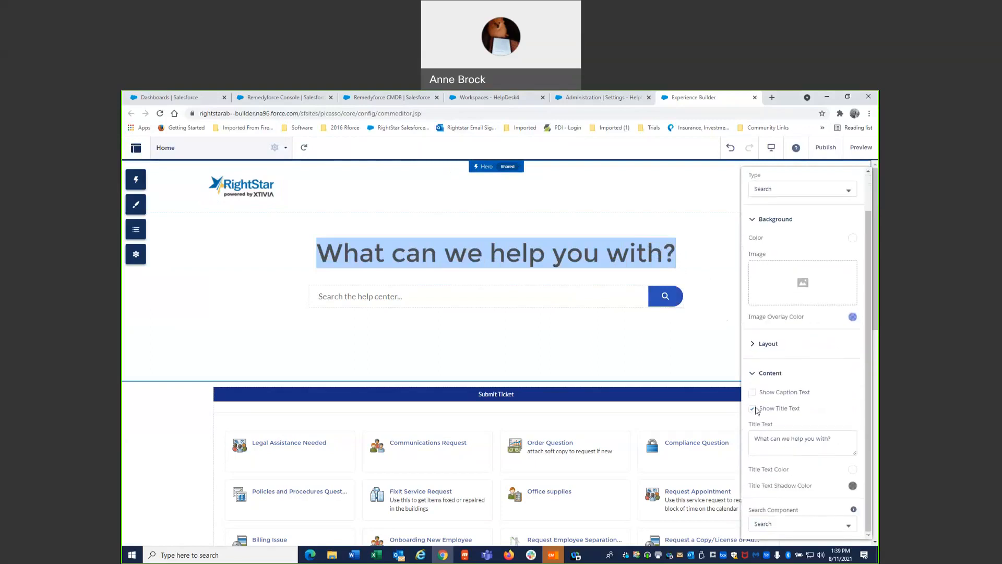
click(853, 471)
click(810, 417)
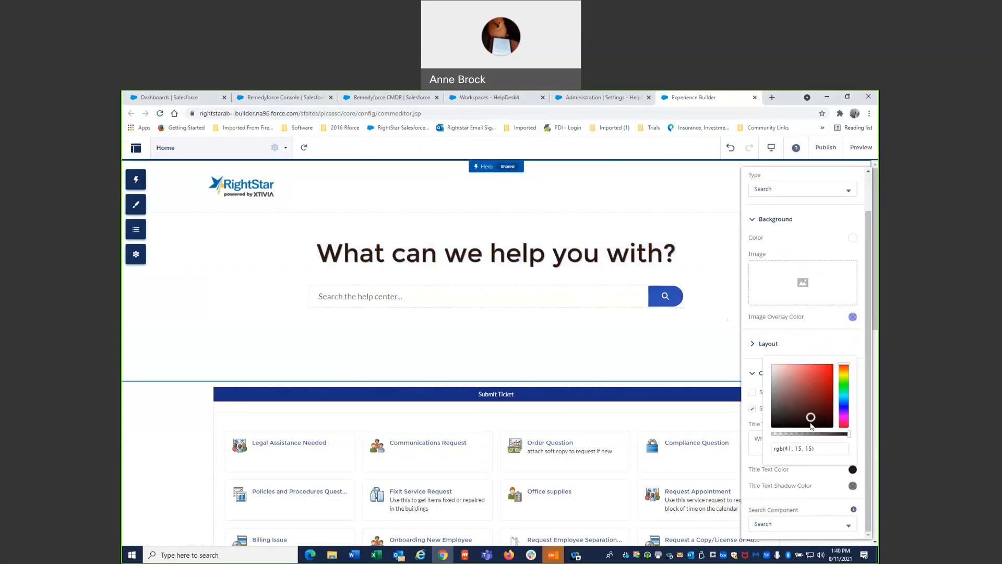
click(717, 367)
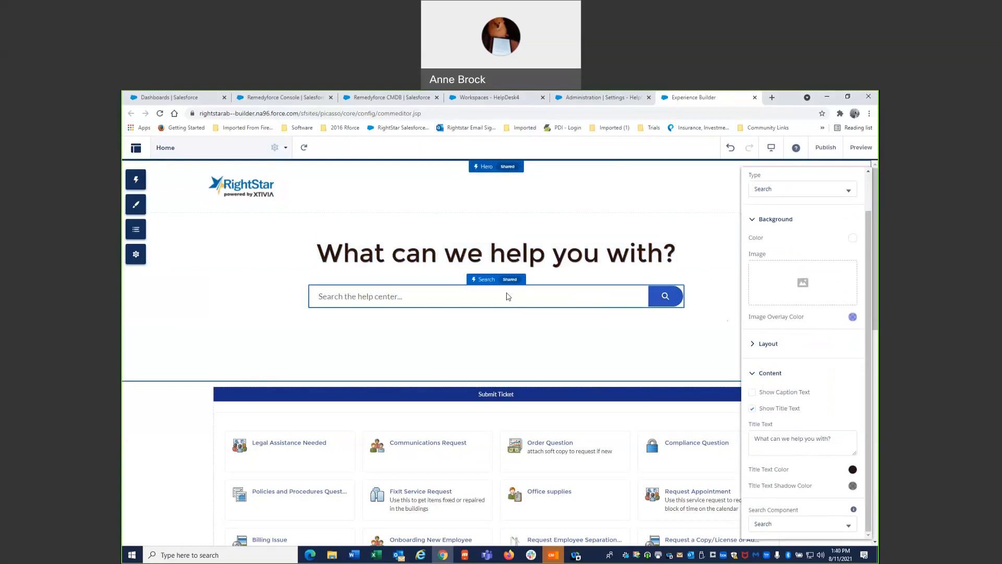
- Publish all recent changes of the HelpDesk4 experience and dismiss the publishing notice
click(697, 197)
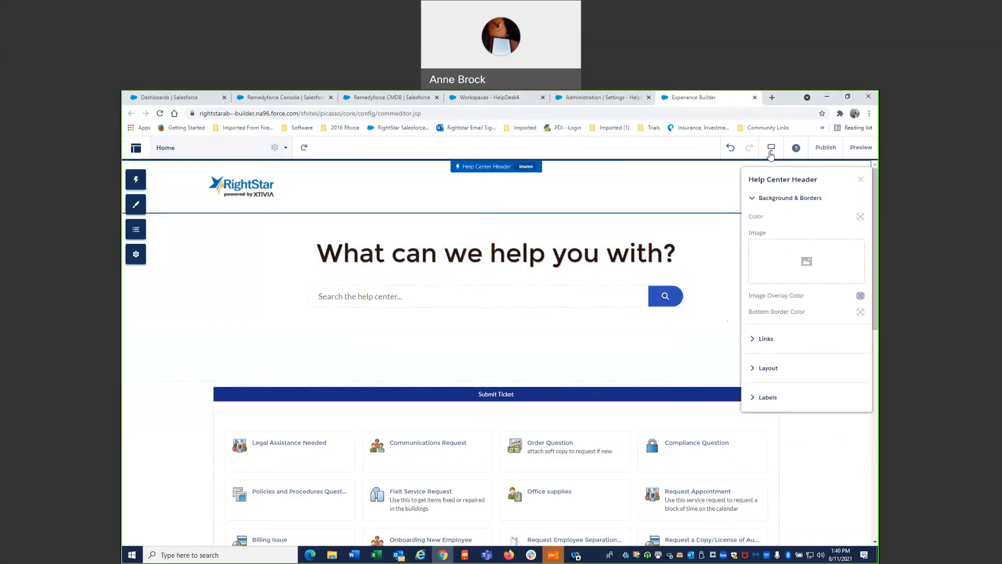
click(860, 180)
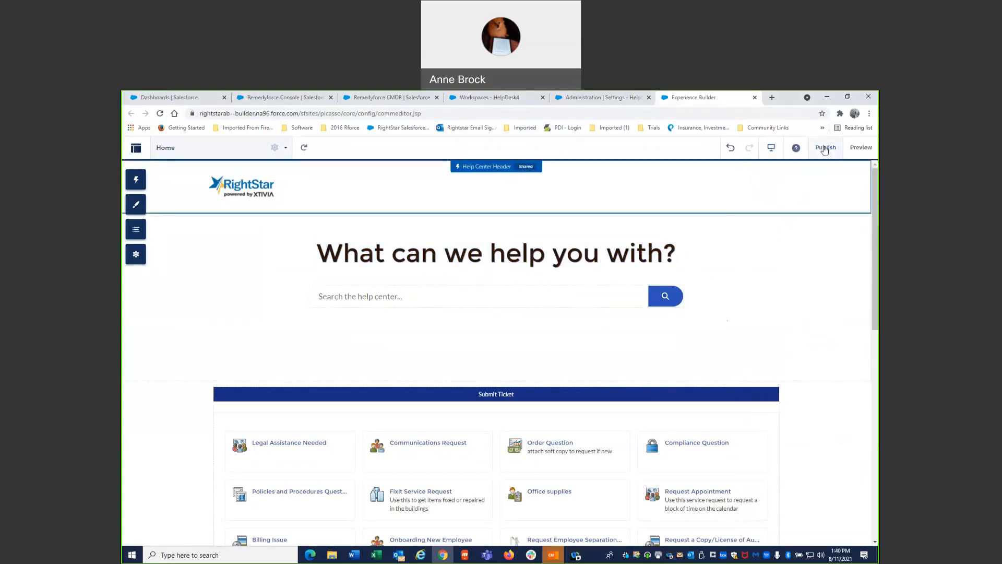
click(825, 148)
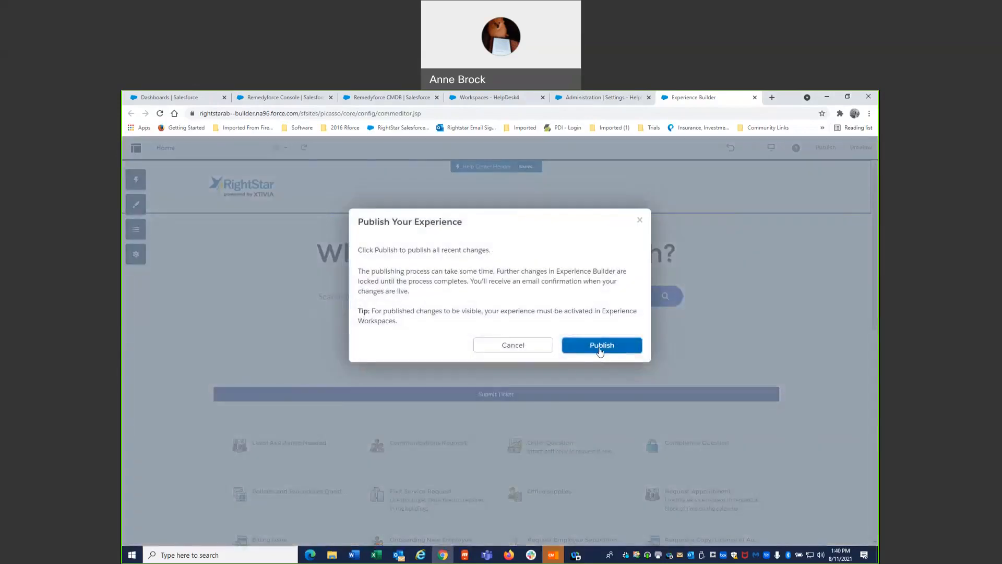
click(600, 342)
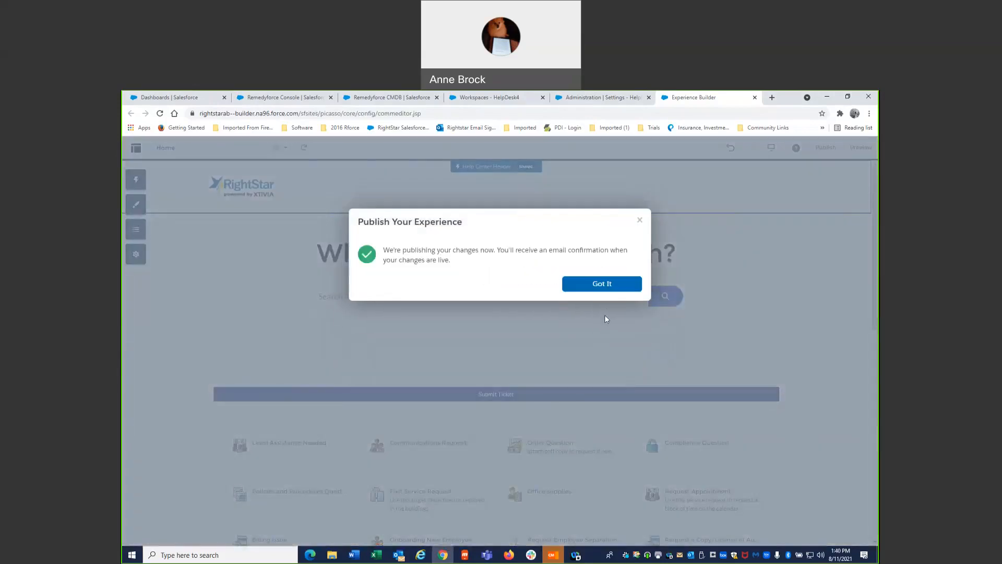
click(608, 291)
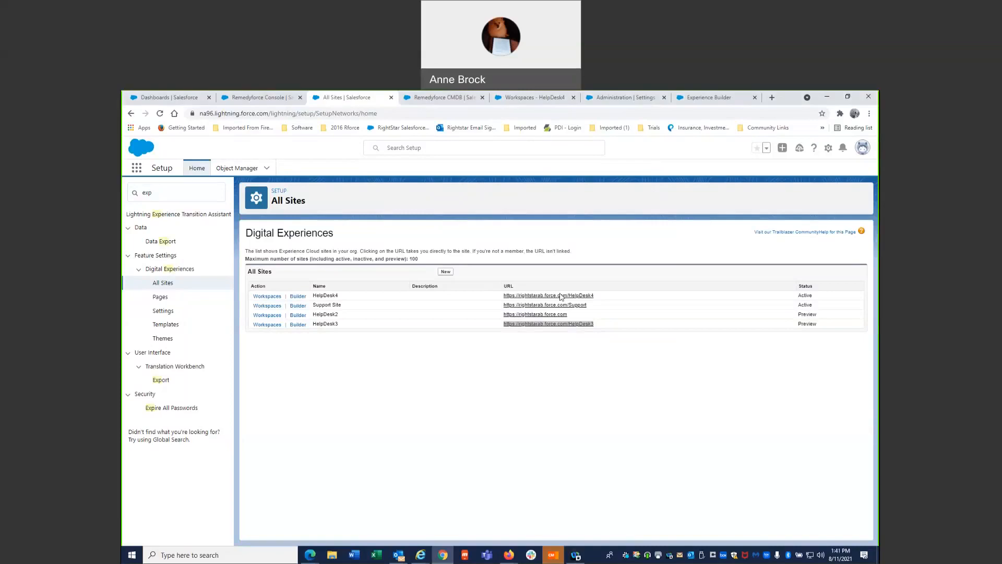
- Copy the HelpDesk3 site's URL from the All Sites list and open it in a new browser tab
click(573, 324)
click(581, 326)
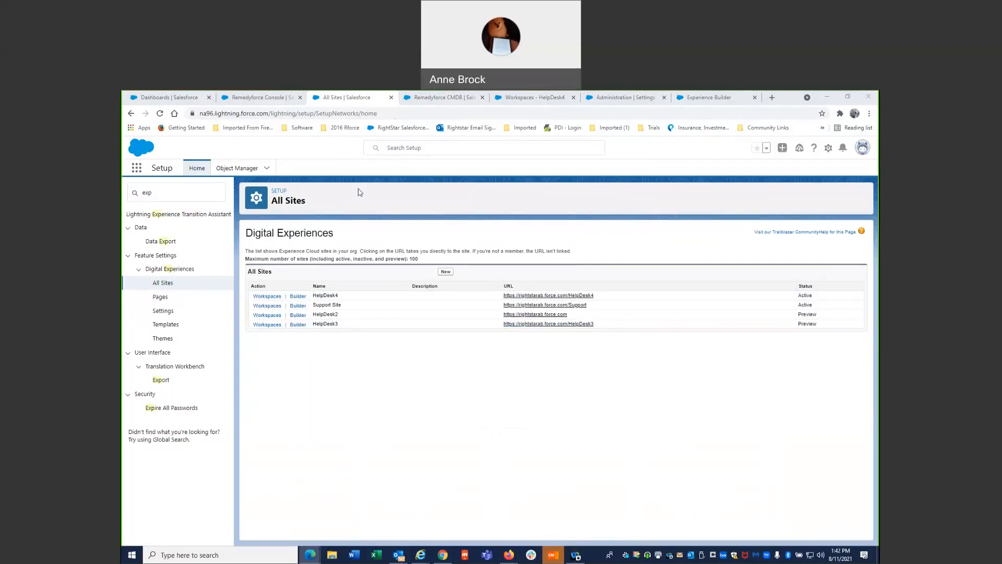
click(773, 98)
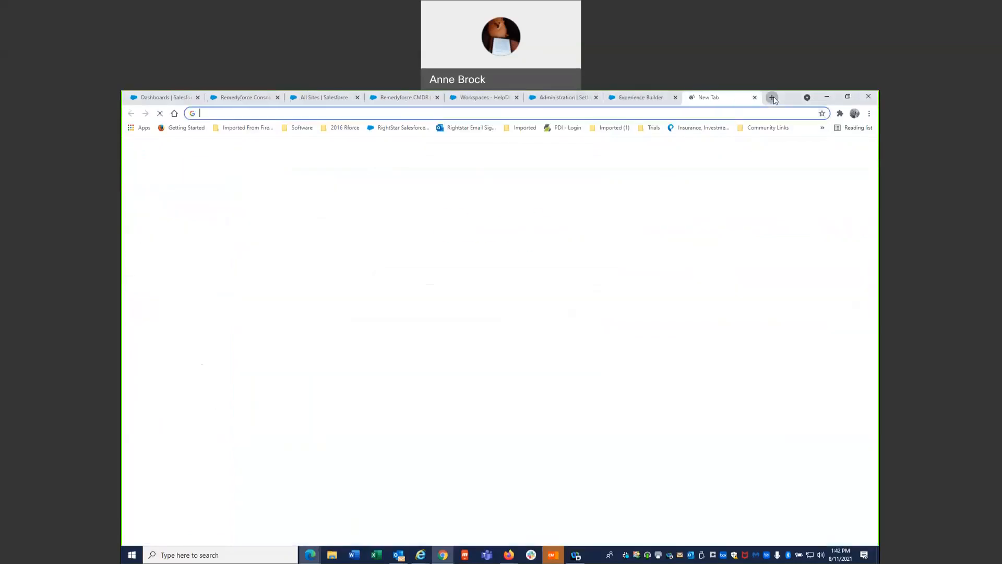
text(rightstarab.force.com/HelpDesk3/s/)
key(Return)
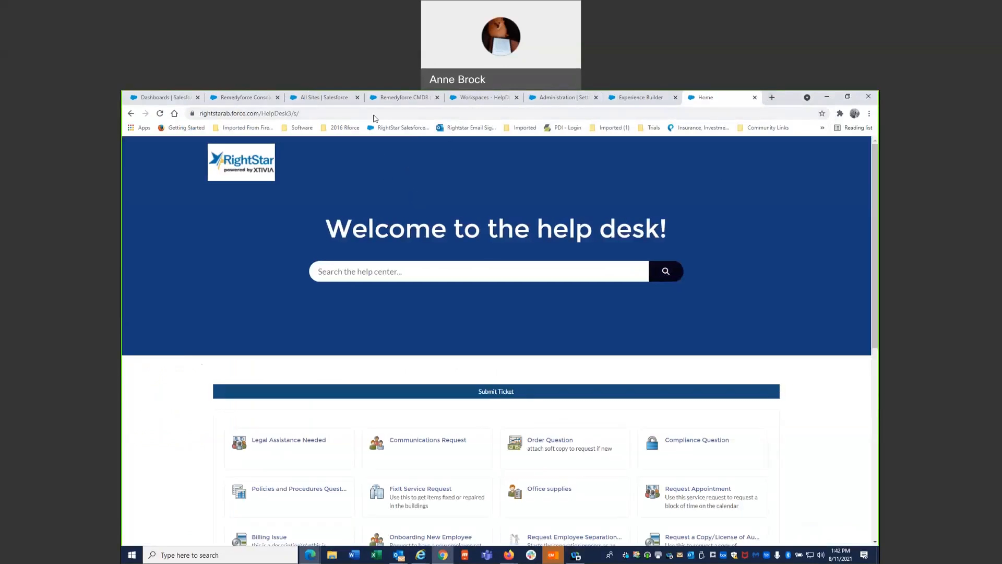
- Search the HelpDesk3 help center for "billing" and return to its home page
click(458, 267)
text(billing)
key(Return)
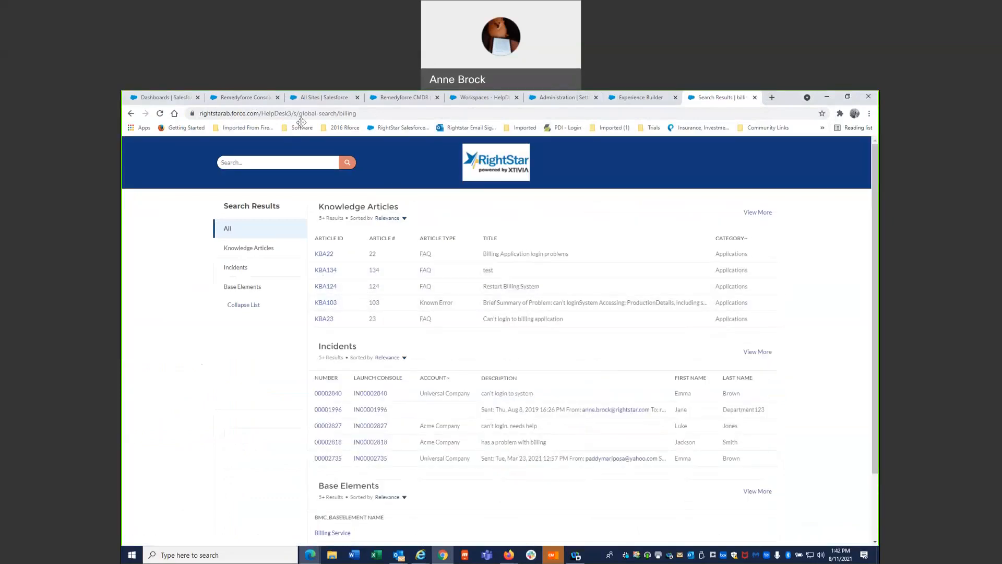
click(131, 114)
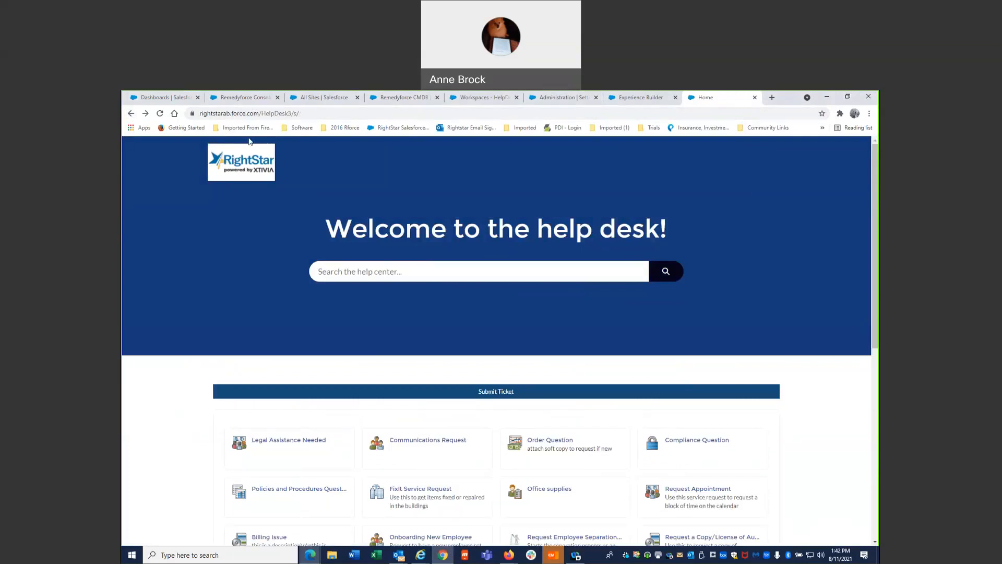
- Open the HelpDesk4 site from the All Sites list in a new browser tab and switch to it
click(324, 98)
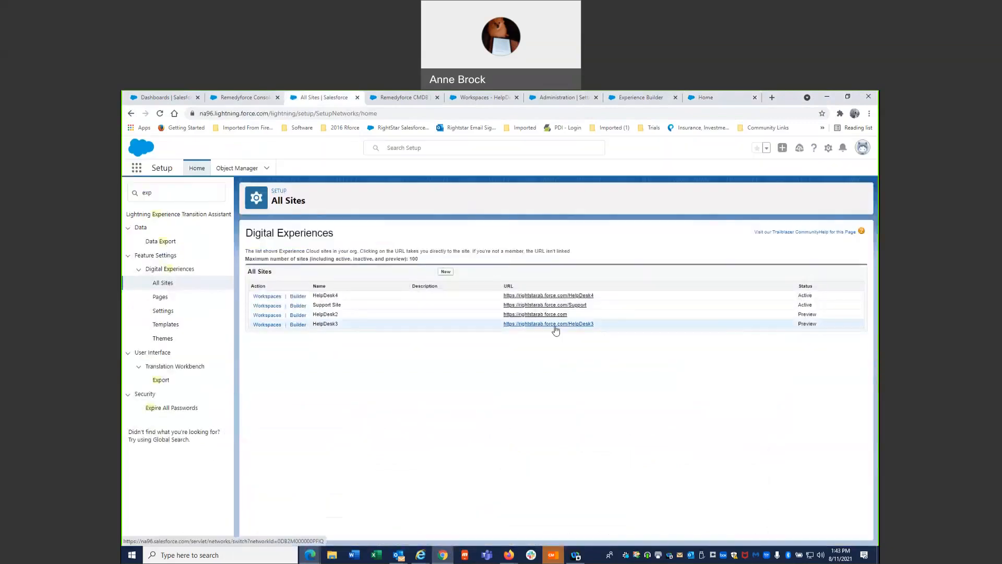
right_click(558, 296)
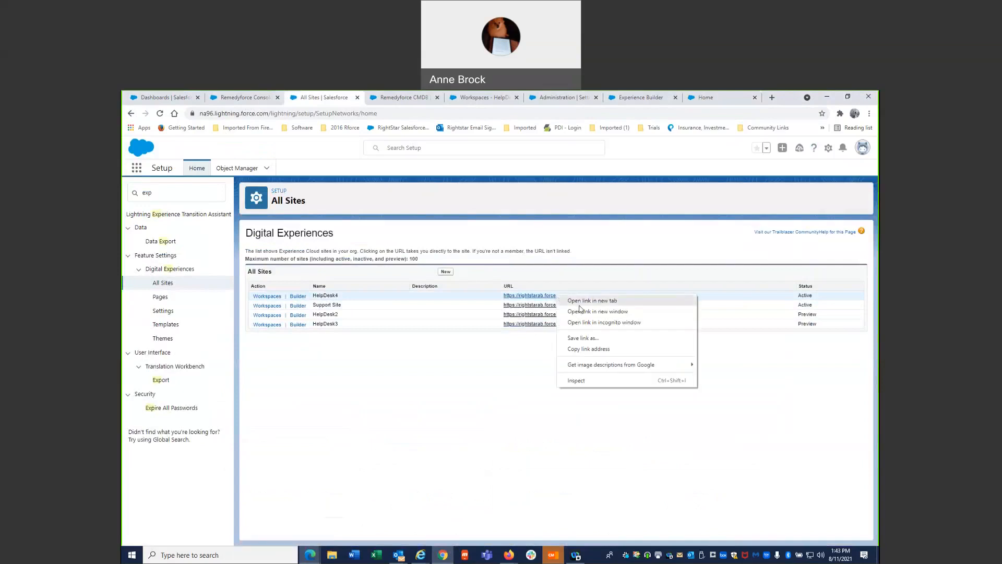
click(595, 301)
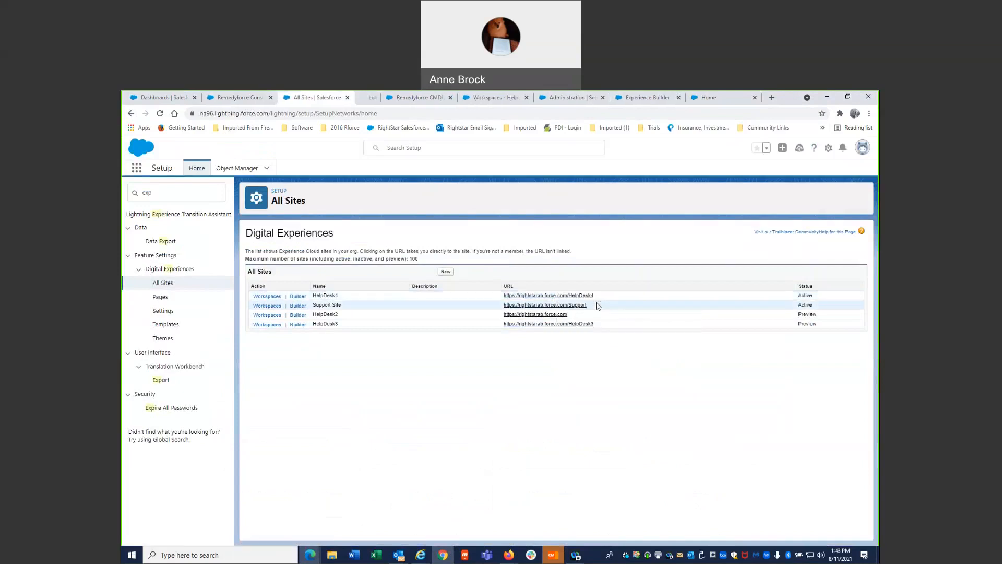
click(378, 103)
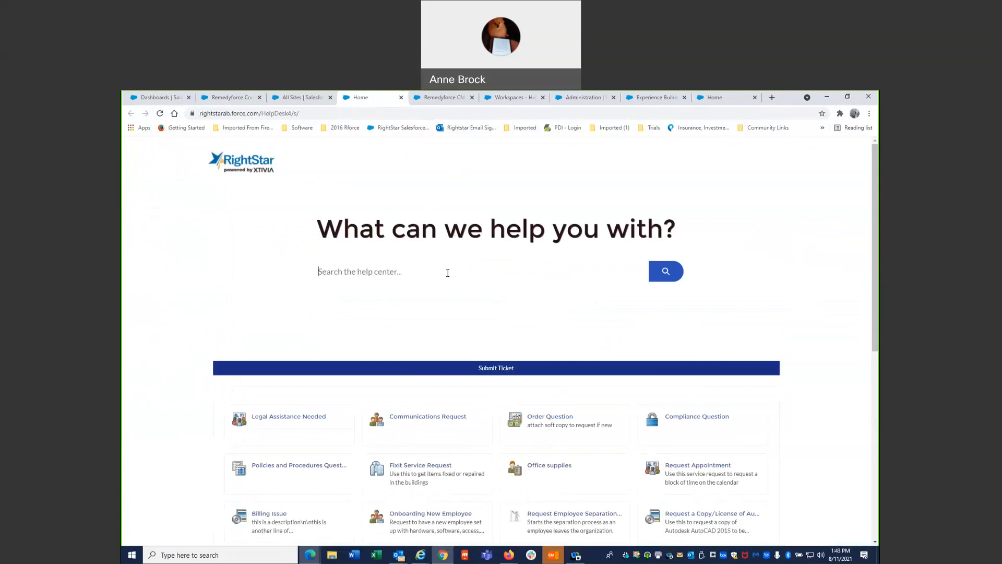
- Search the HelpDesk4 help center for "billing" and return to its home page
text(billing)
key(Return)
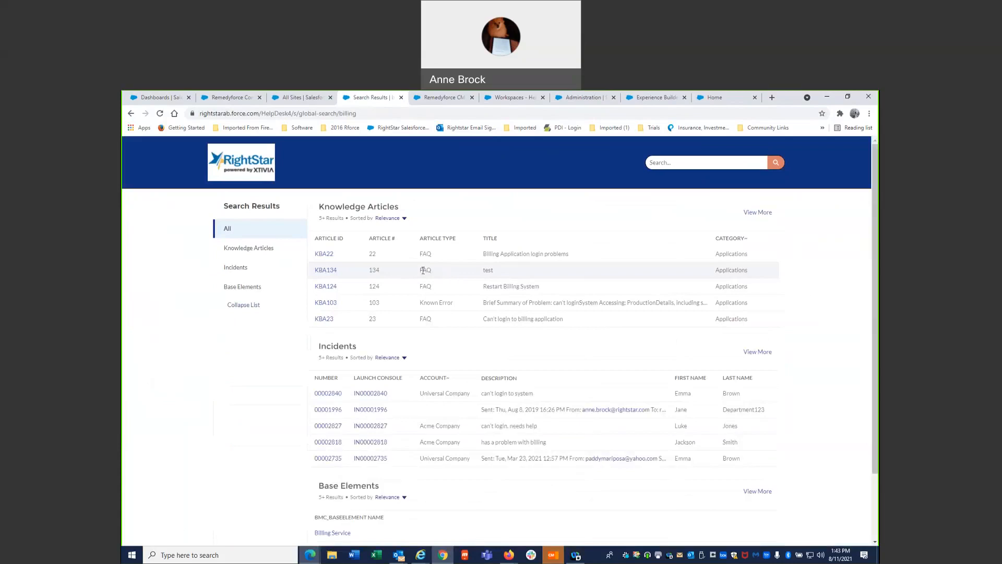
click(130, 114)
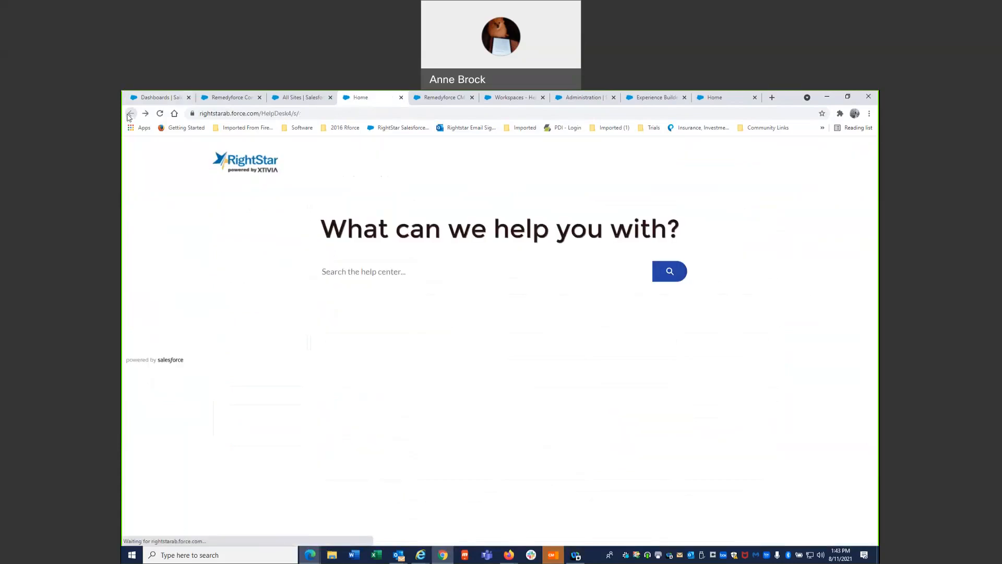
- Open the Support Site from the All Sites list to search it for "billing", and return to its home page
click(284, 96)
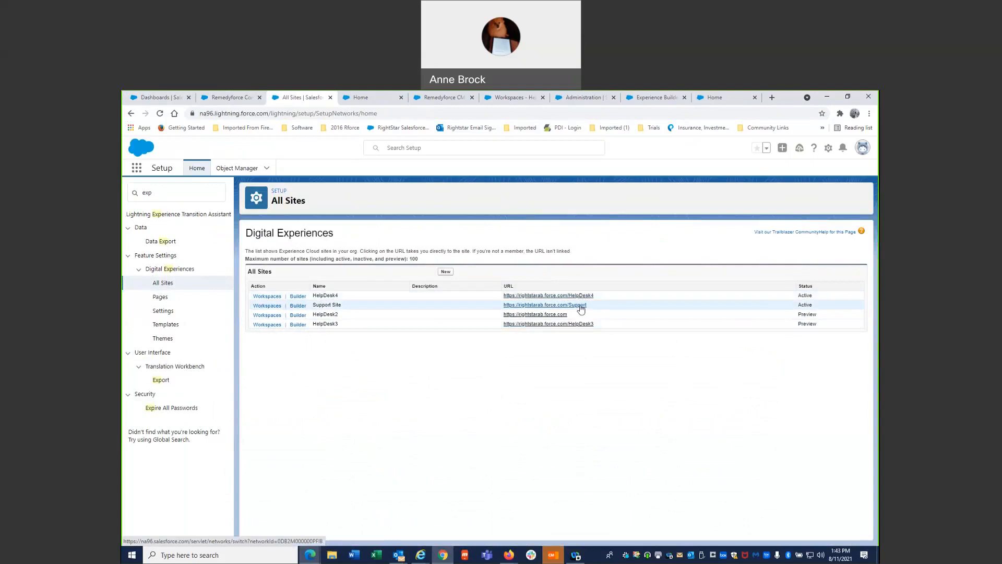
click(580, 308)
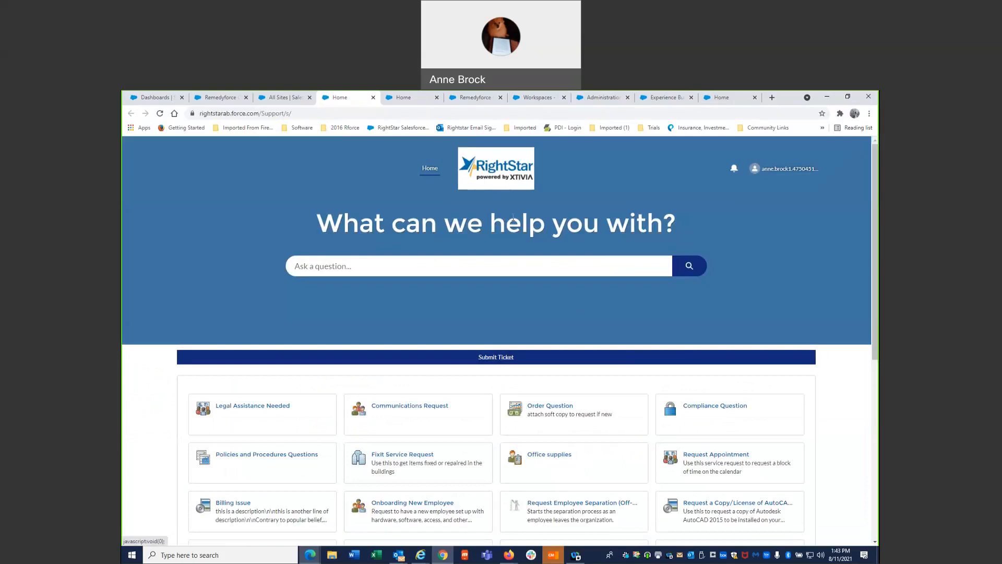
click(512, 262)
text(bling)
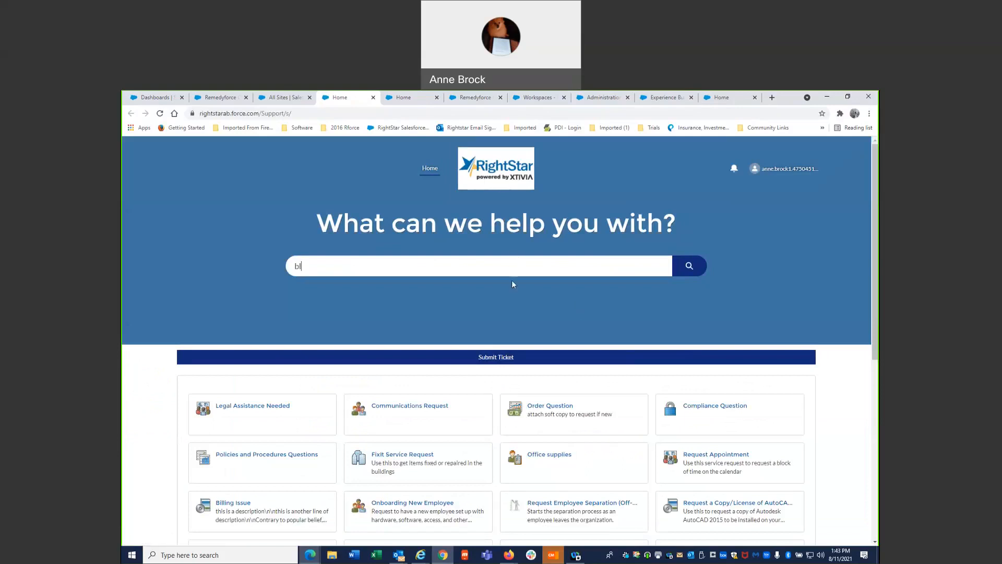
key(BackSpace)
key(BackSpace)
key(BackSpace)
text(i)
key(BackSpace)
key(BackSpace)
text(illing)
key(Return)
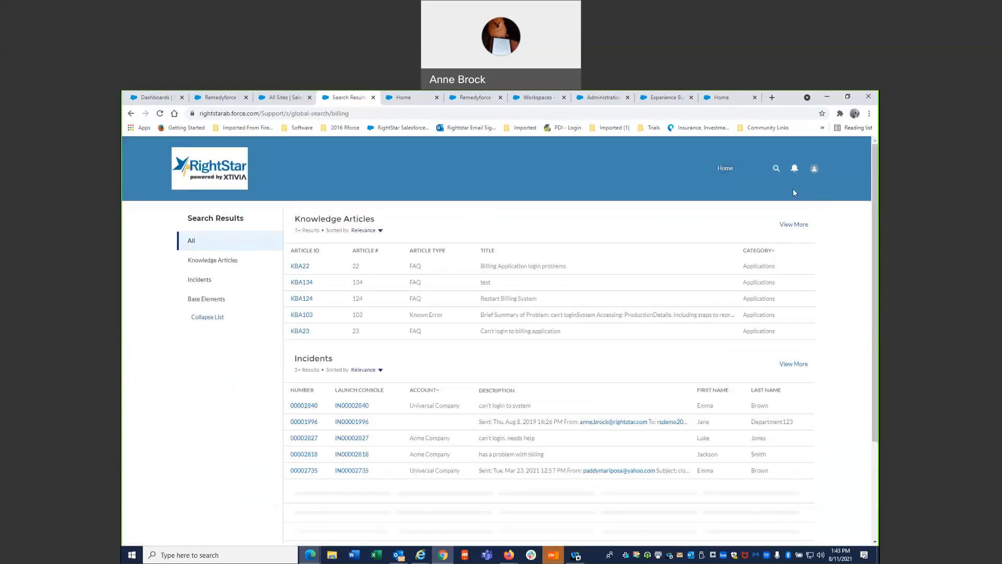
click(730, 169)
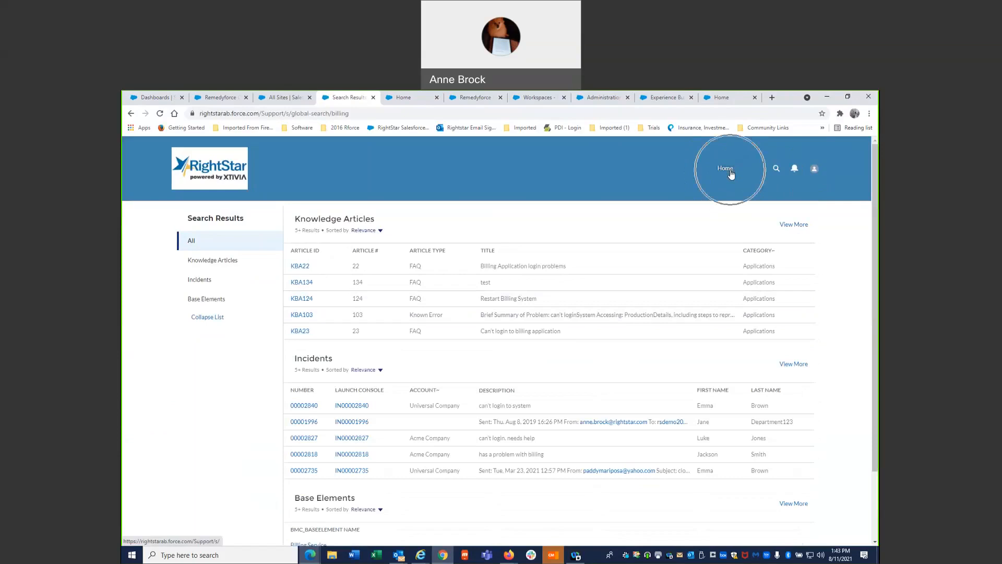